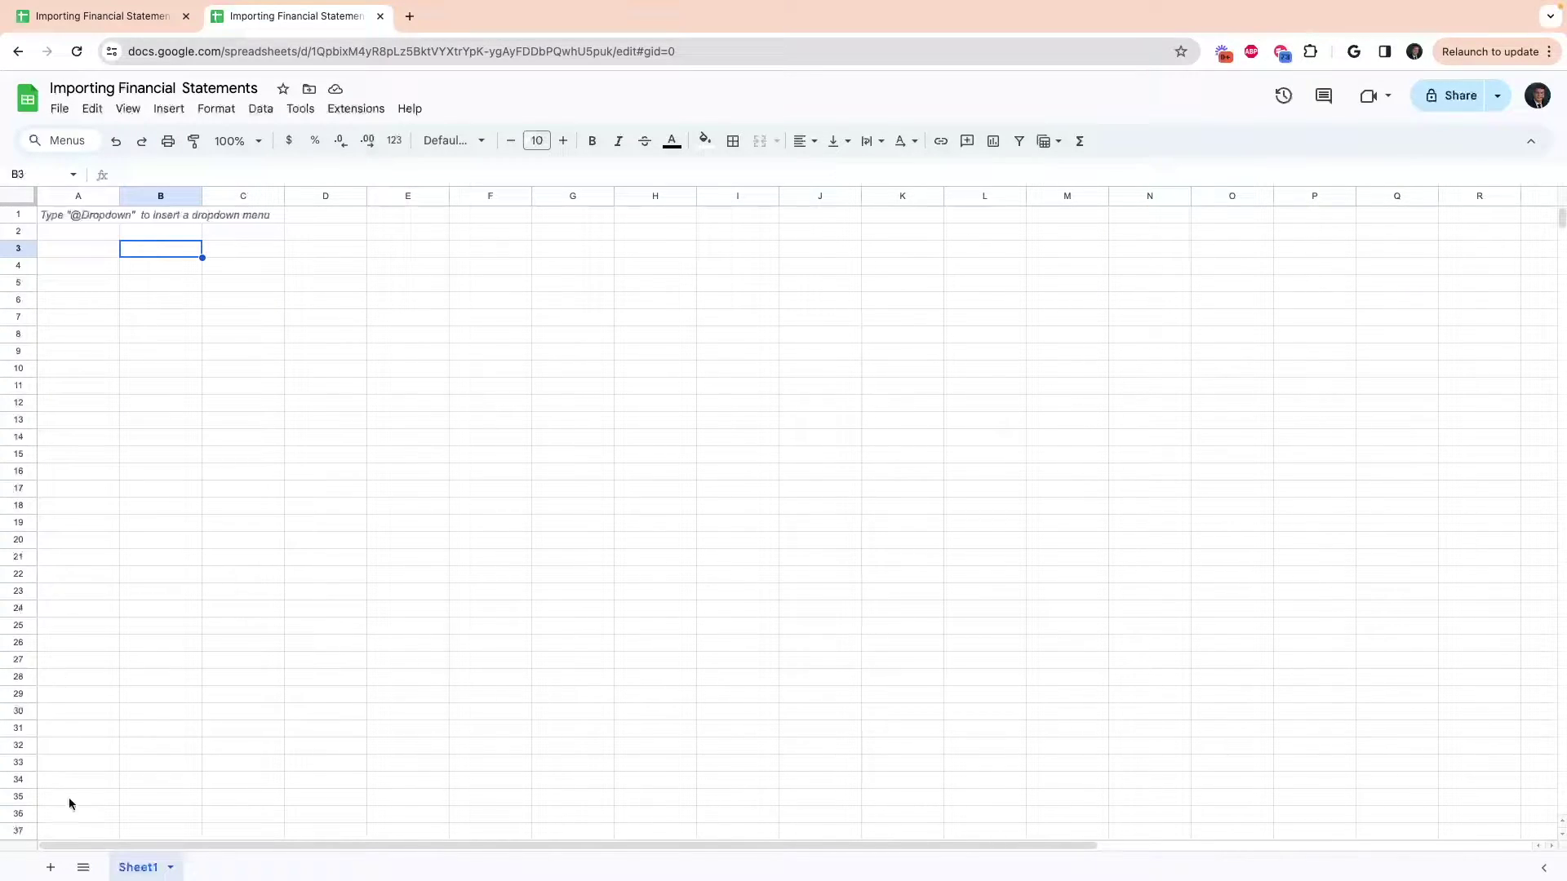
- Rename the first sheet to Dashboard
double_click(135, 867)
text(Dashba)
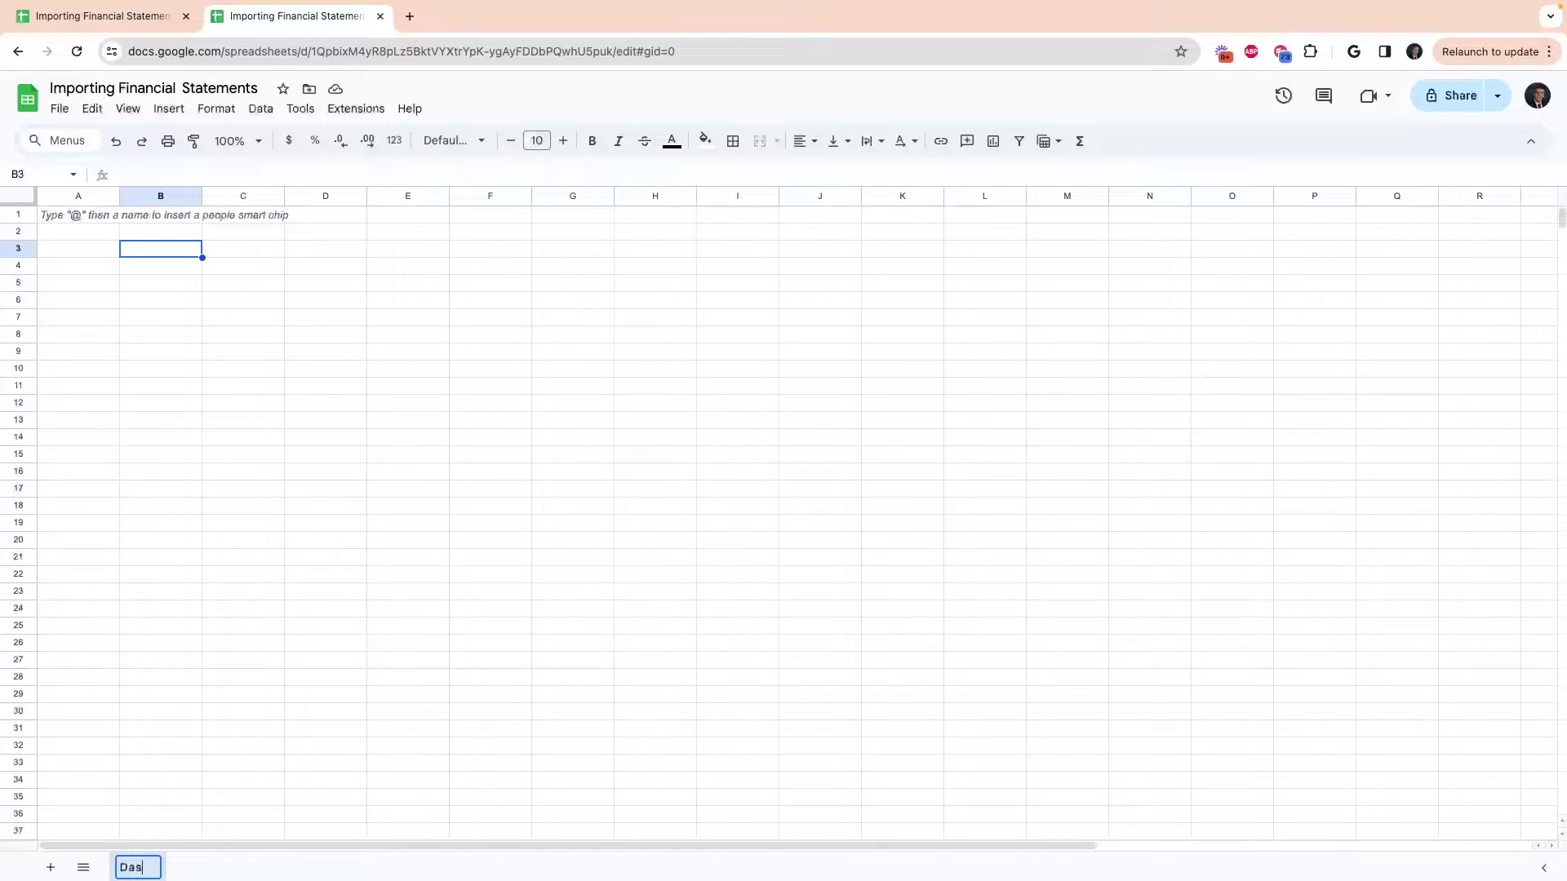
key(BackSpace)
text(oard)
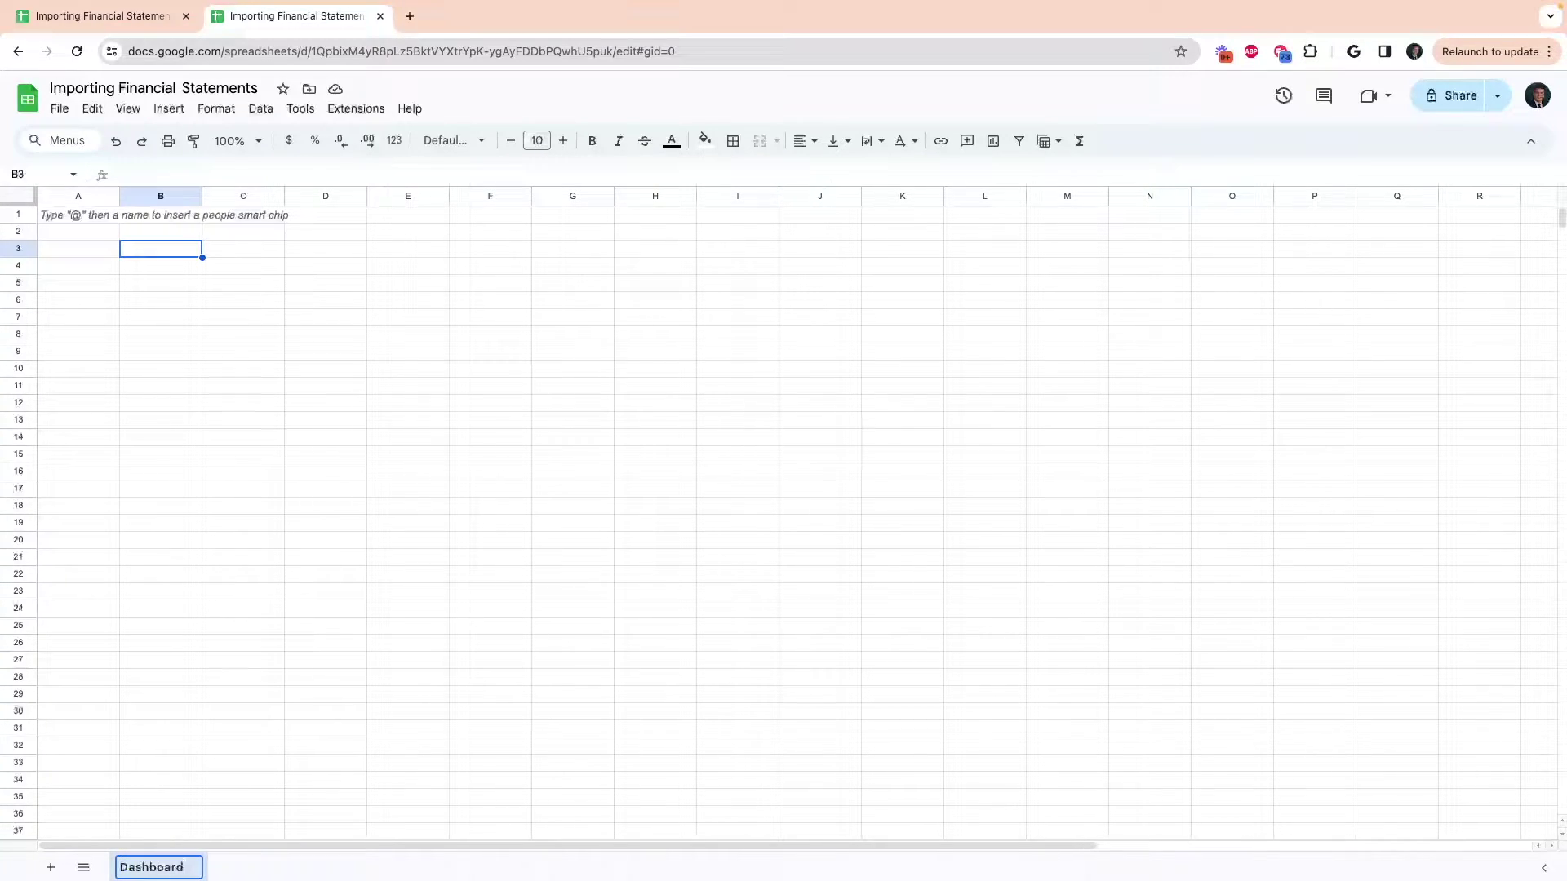
key(Return)
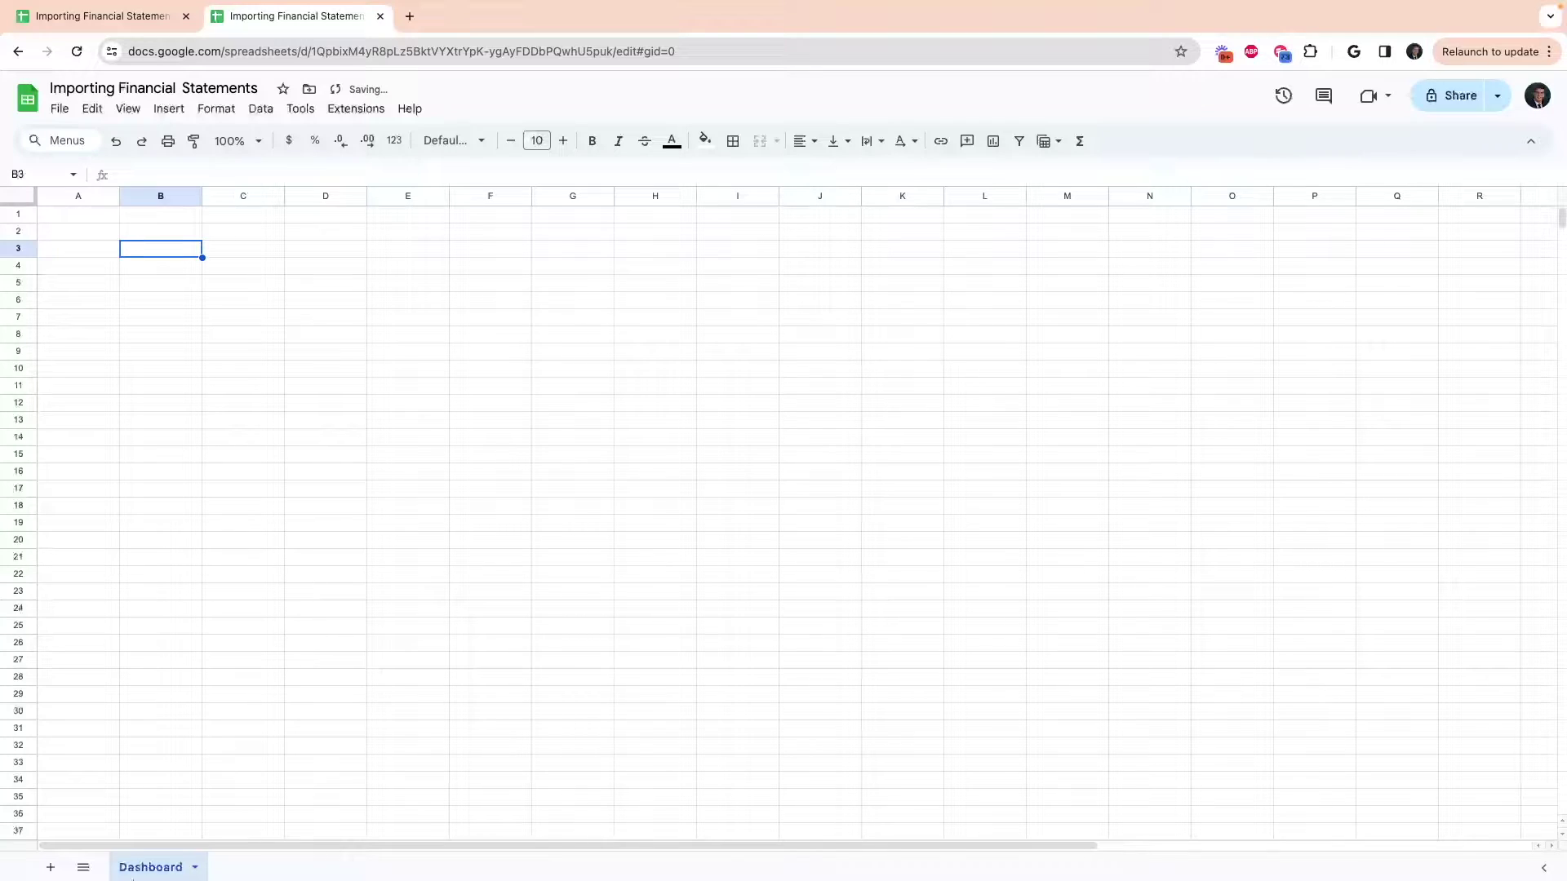
- Add two new sheets named Income Statement and Cashflow Statement
click(50, 866)
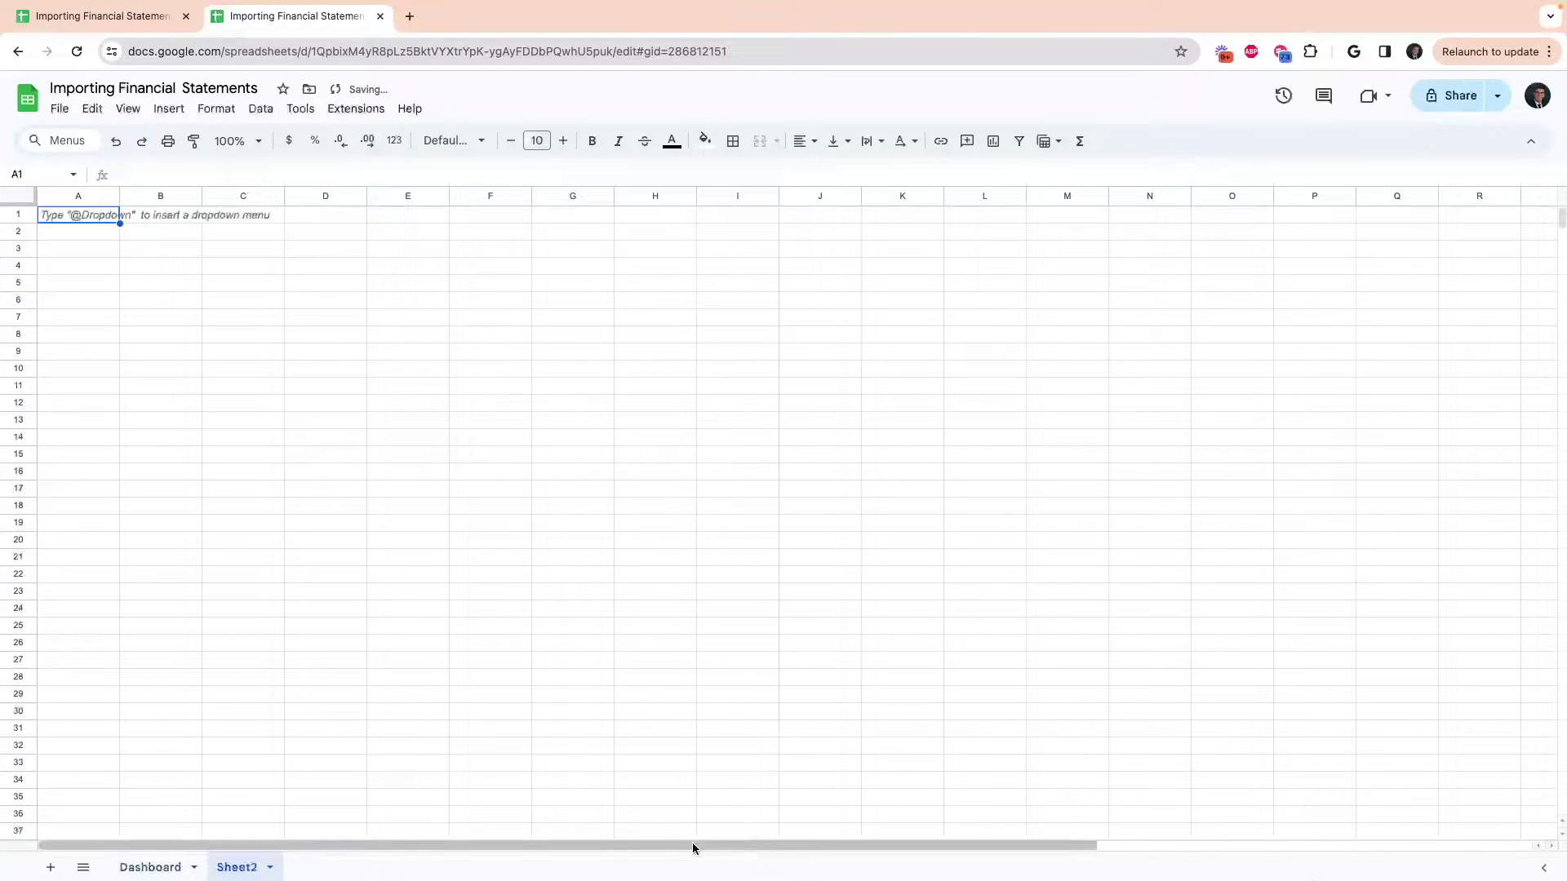
double_click(237, 866)
text(In)
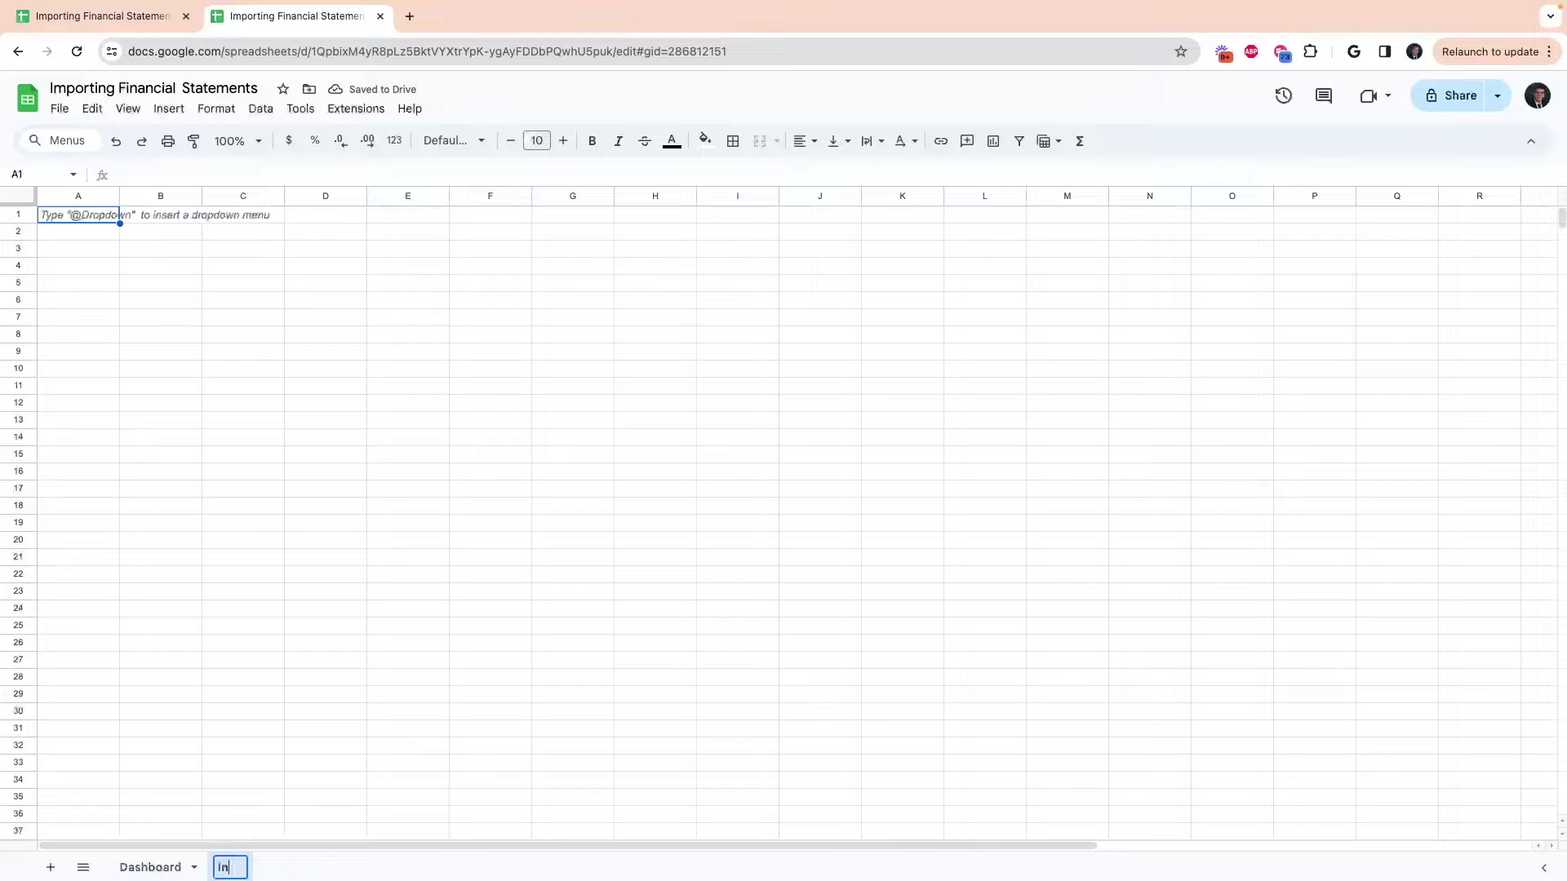
text(come statement)
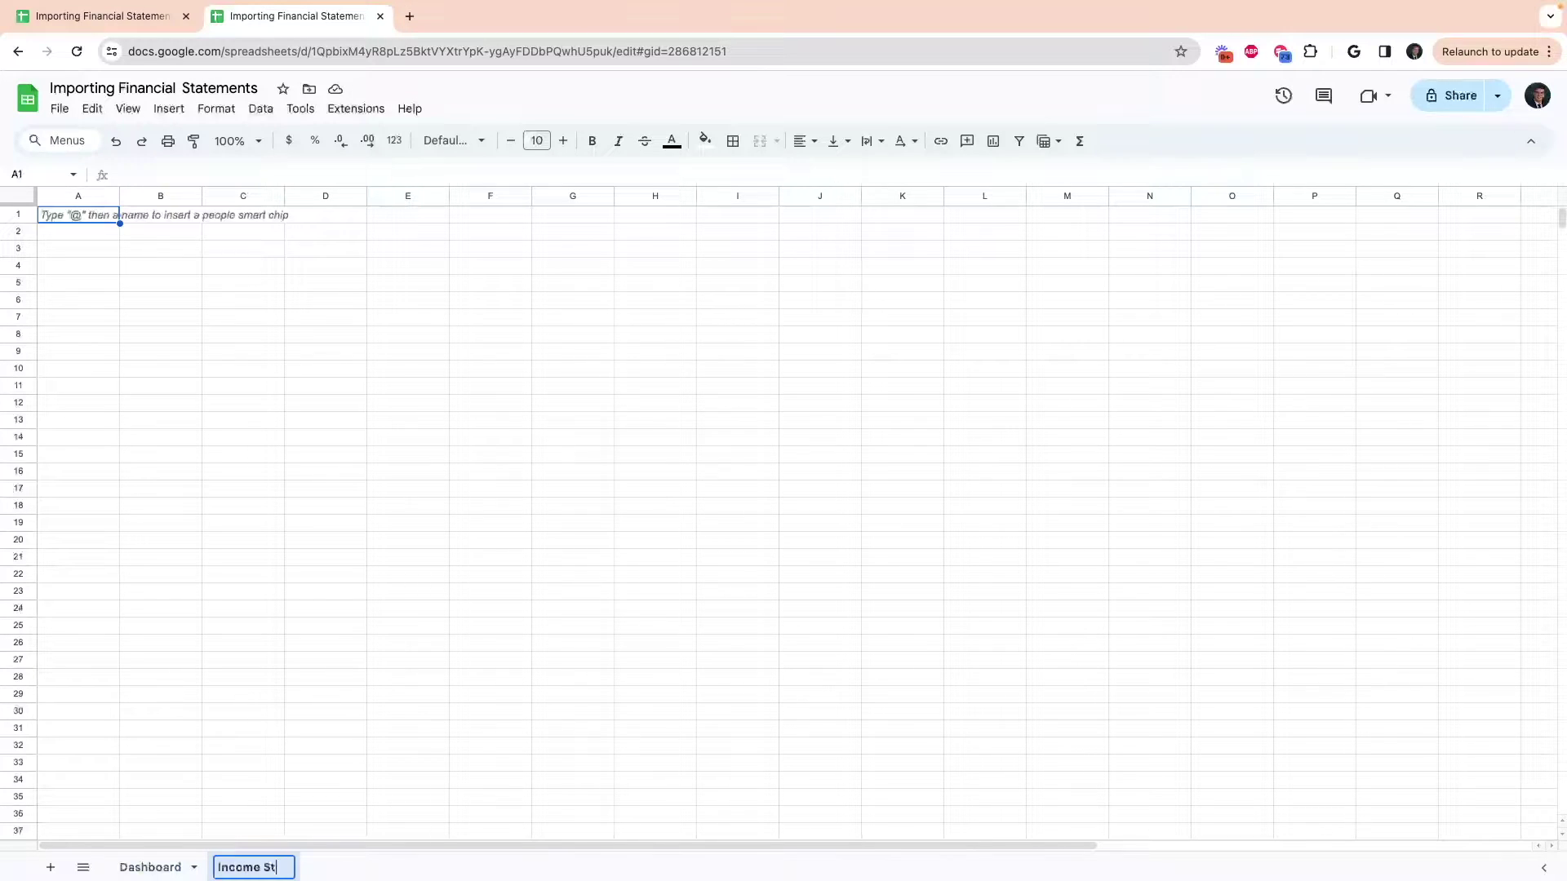
key(Return)
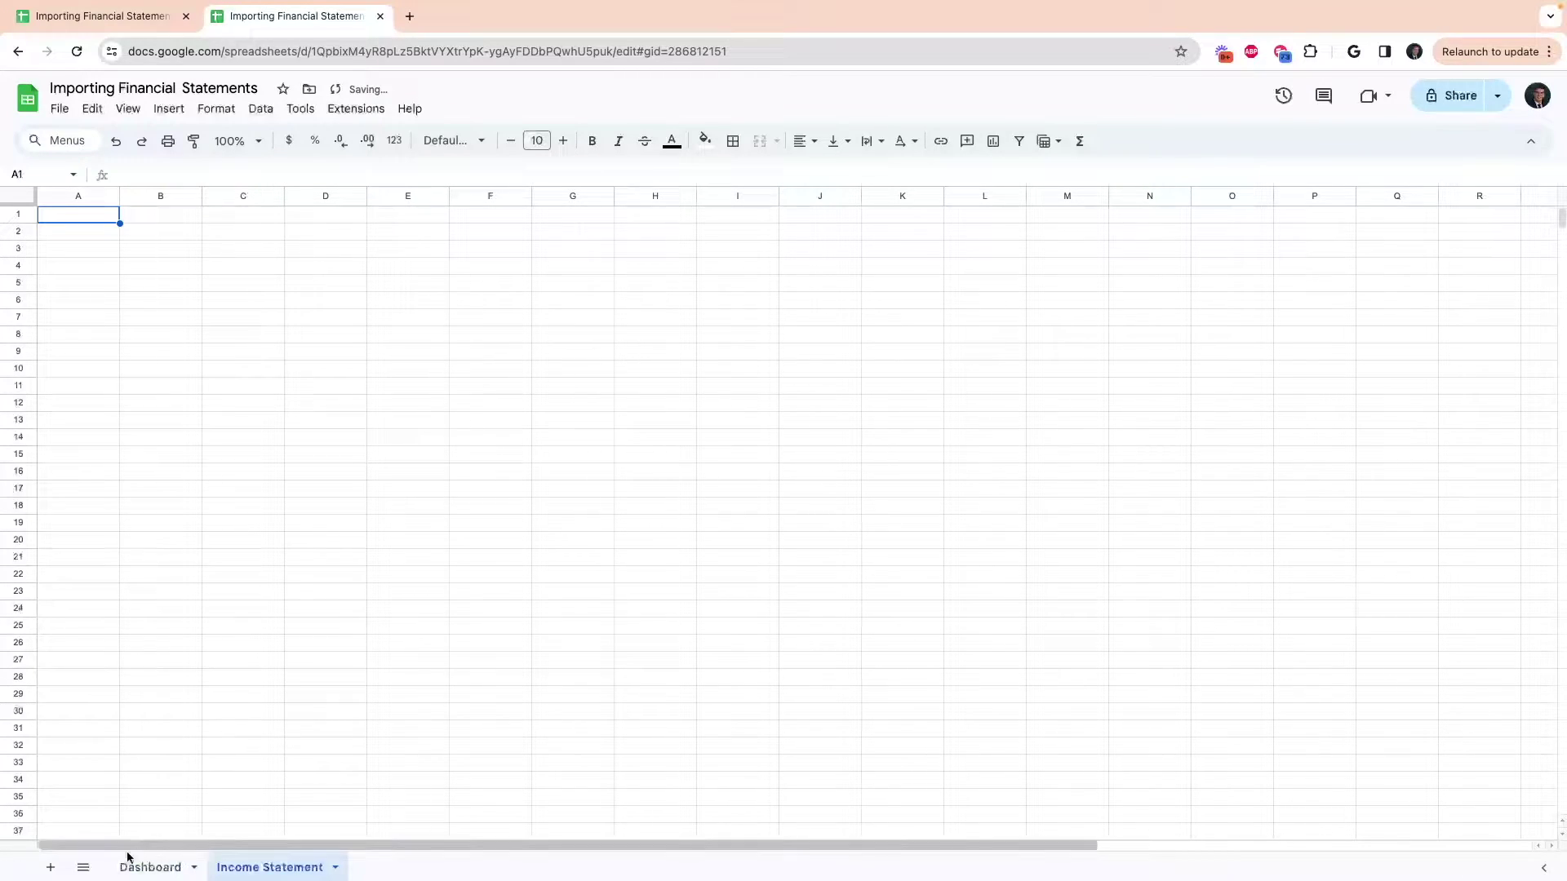
click(50, 866)
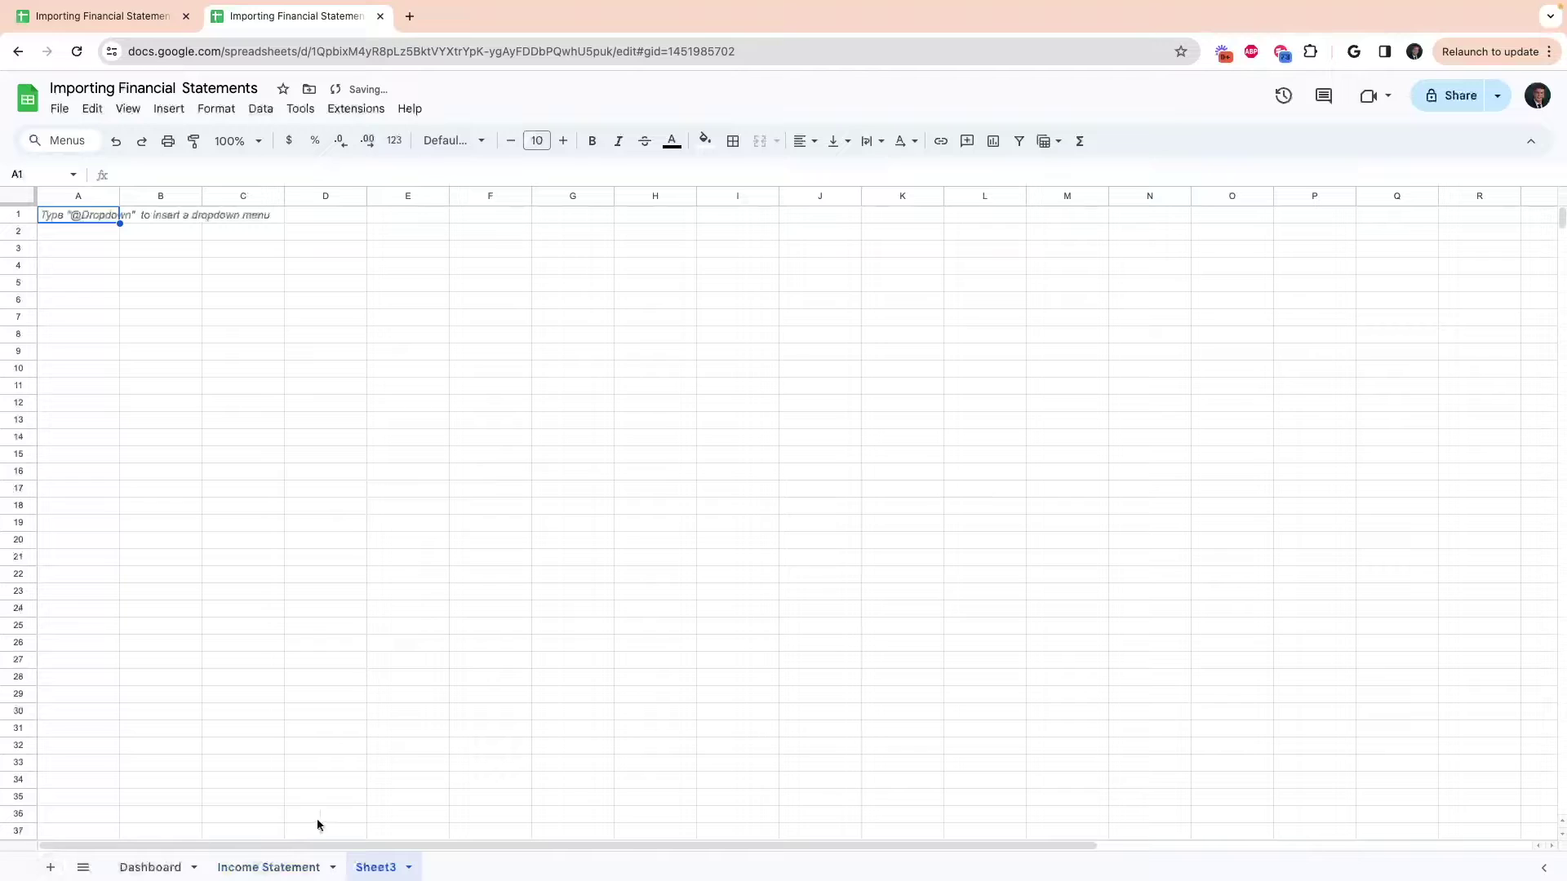
double_click(374, 866)
text(Cashflow)
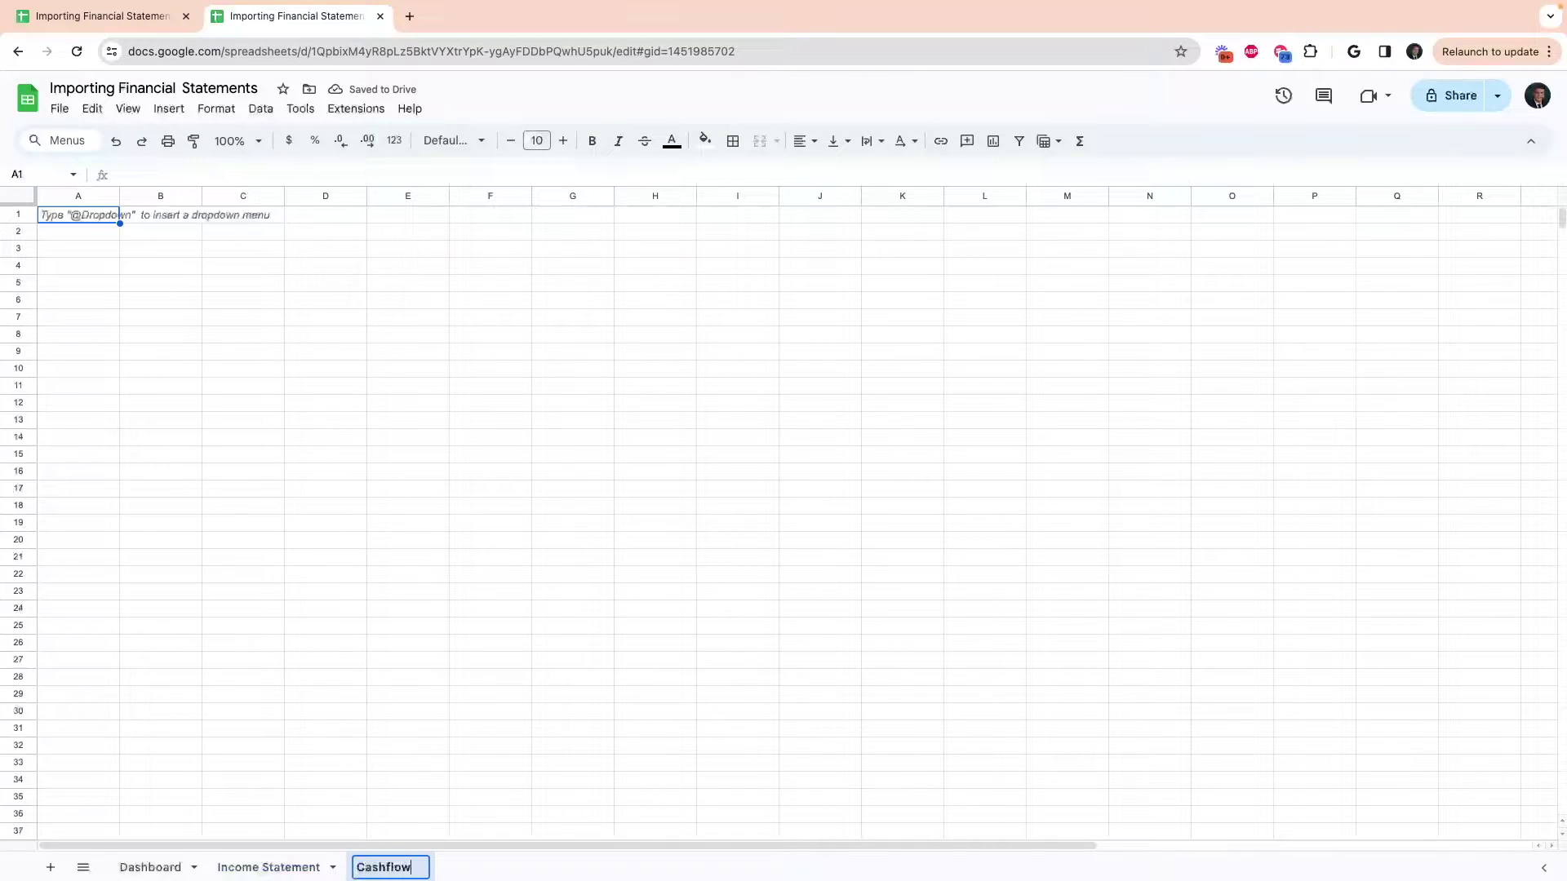
text( Statement)
key(Return)
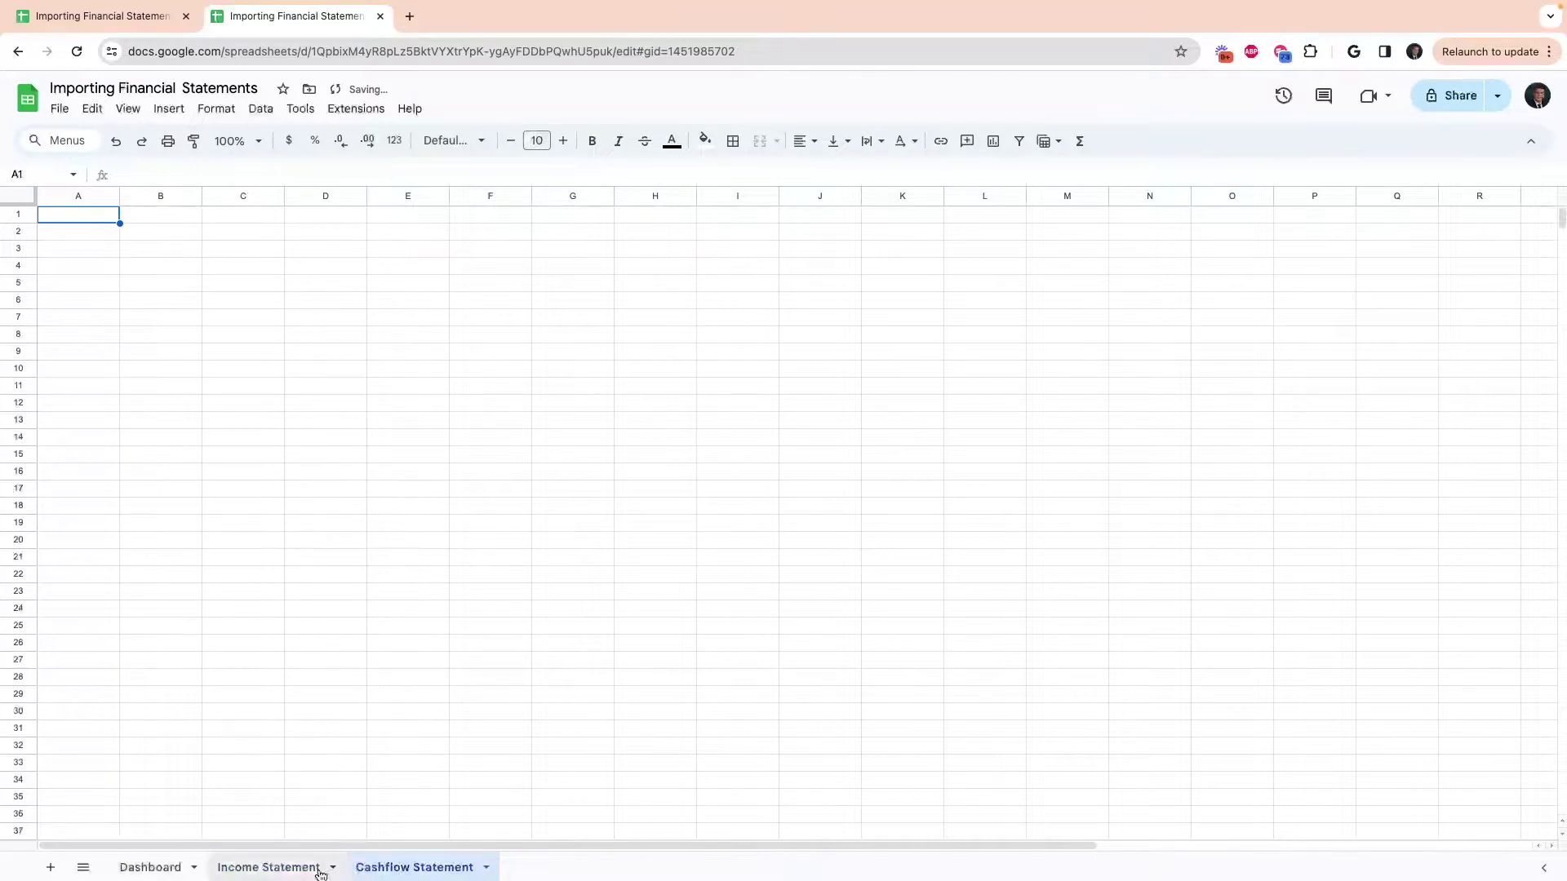
- Add a fourth sheet named Balance Sheet, then go back to Dashboard
click(50, 867)
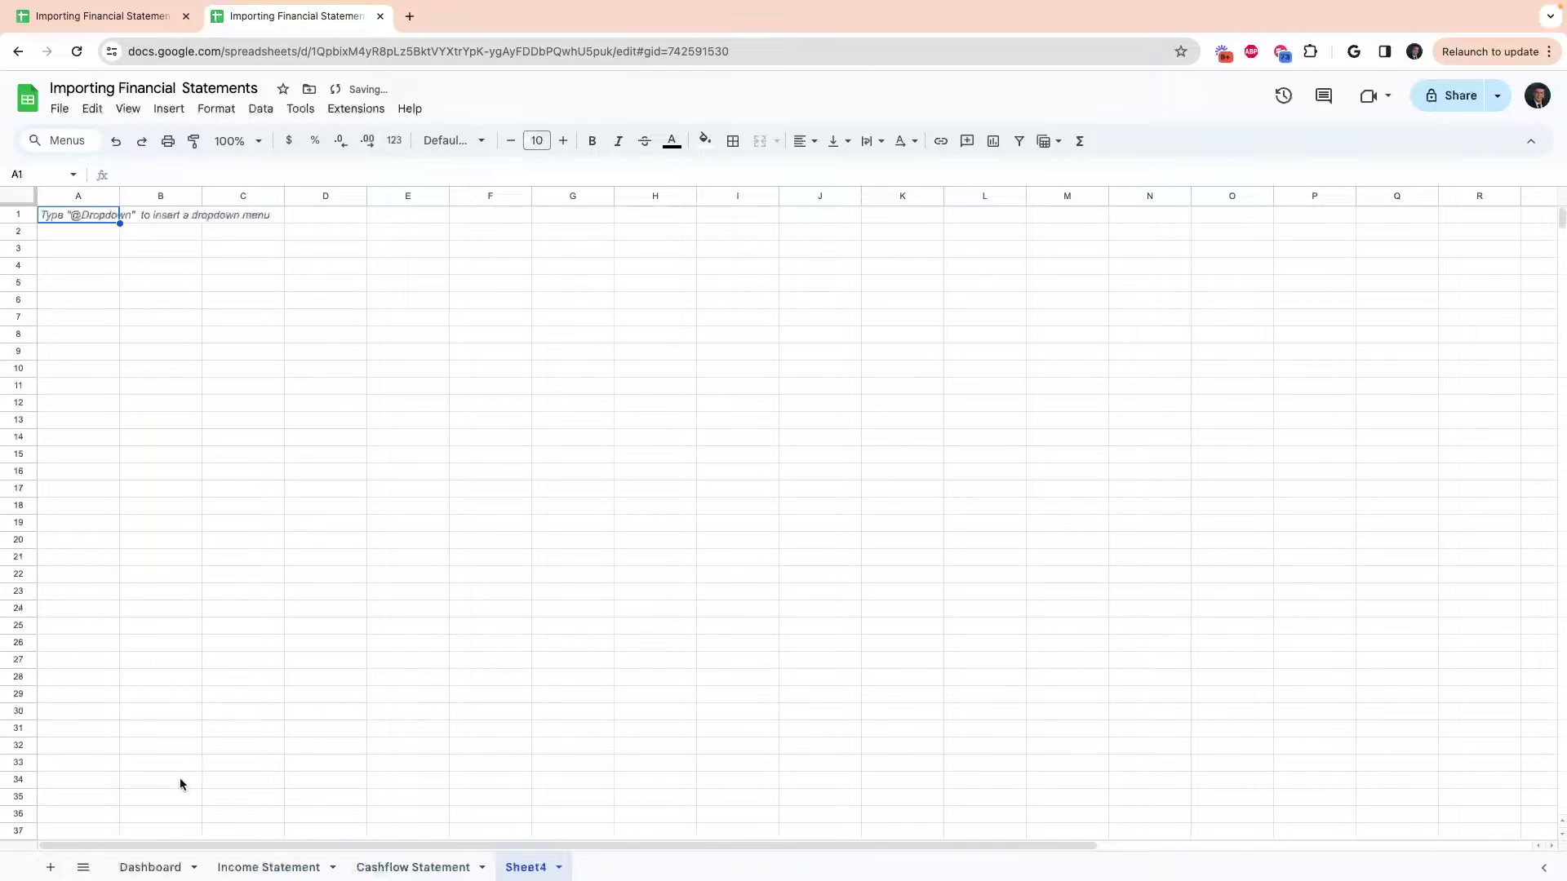
double_click(526, 871)
text(Salance Sheet)
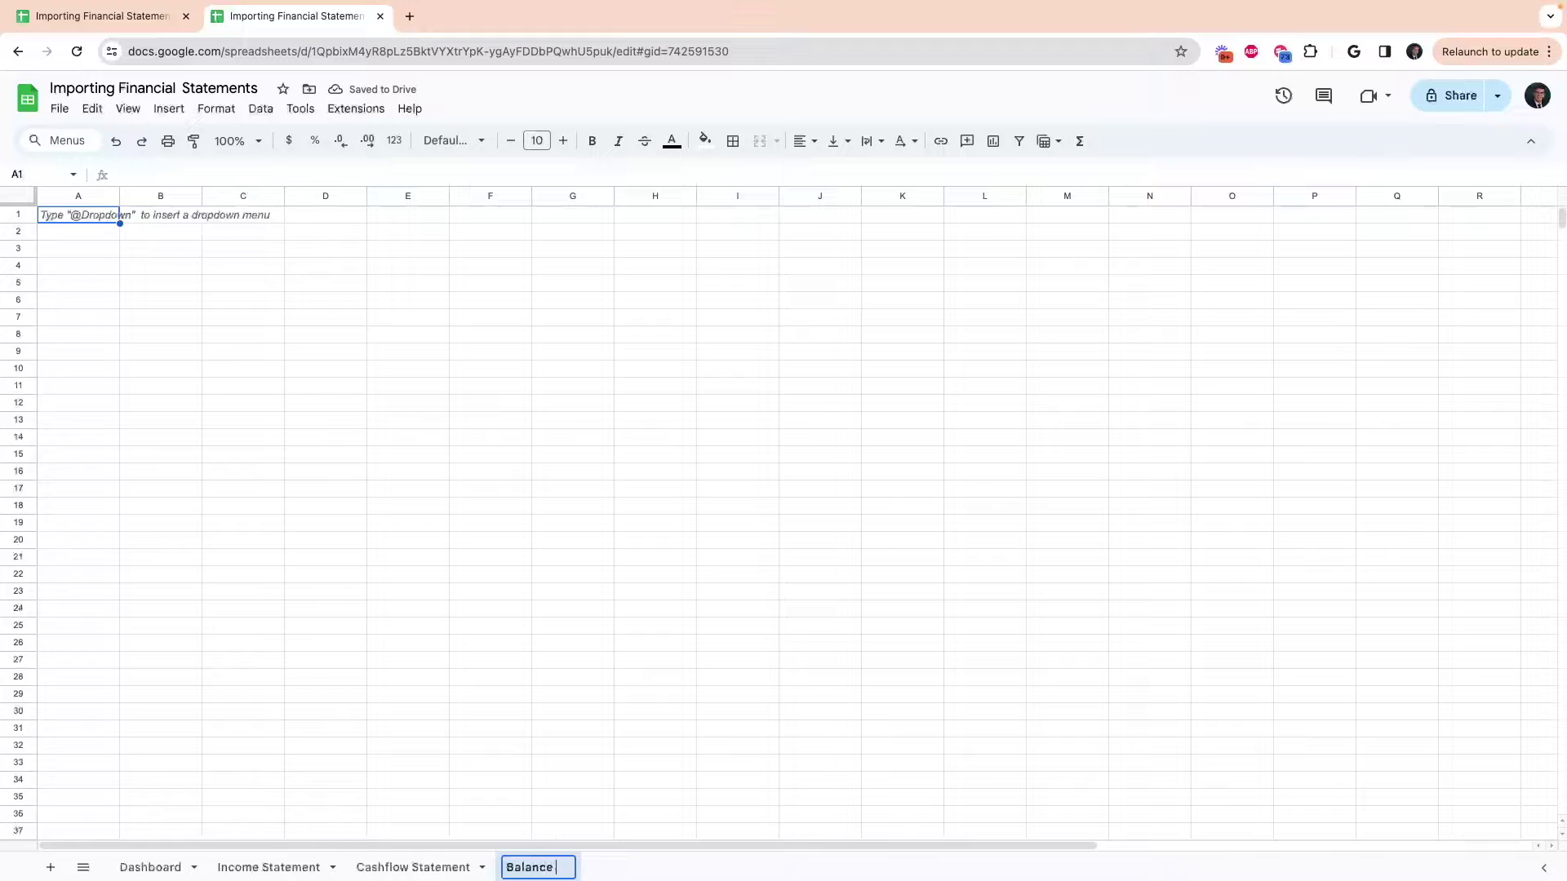
key(Return)
click(150, 867)
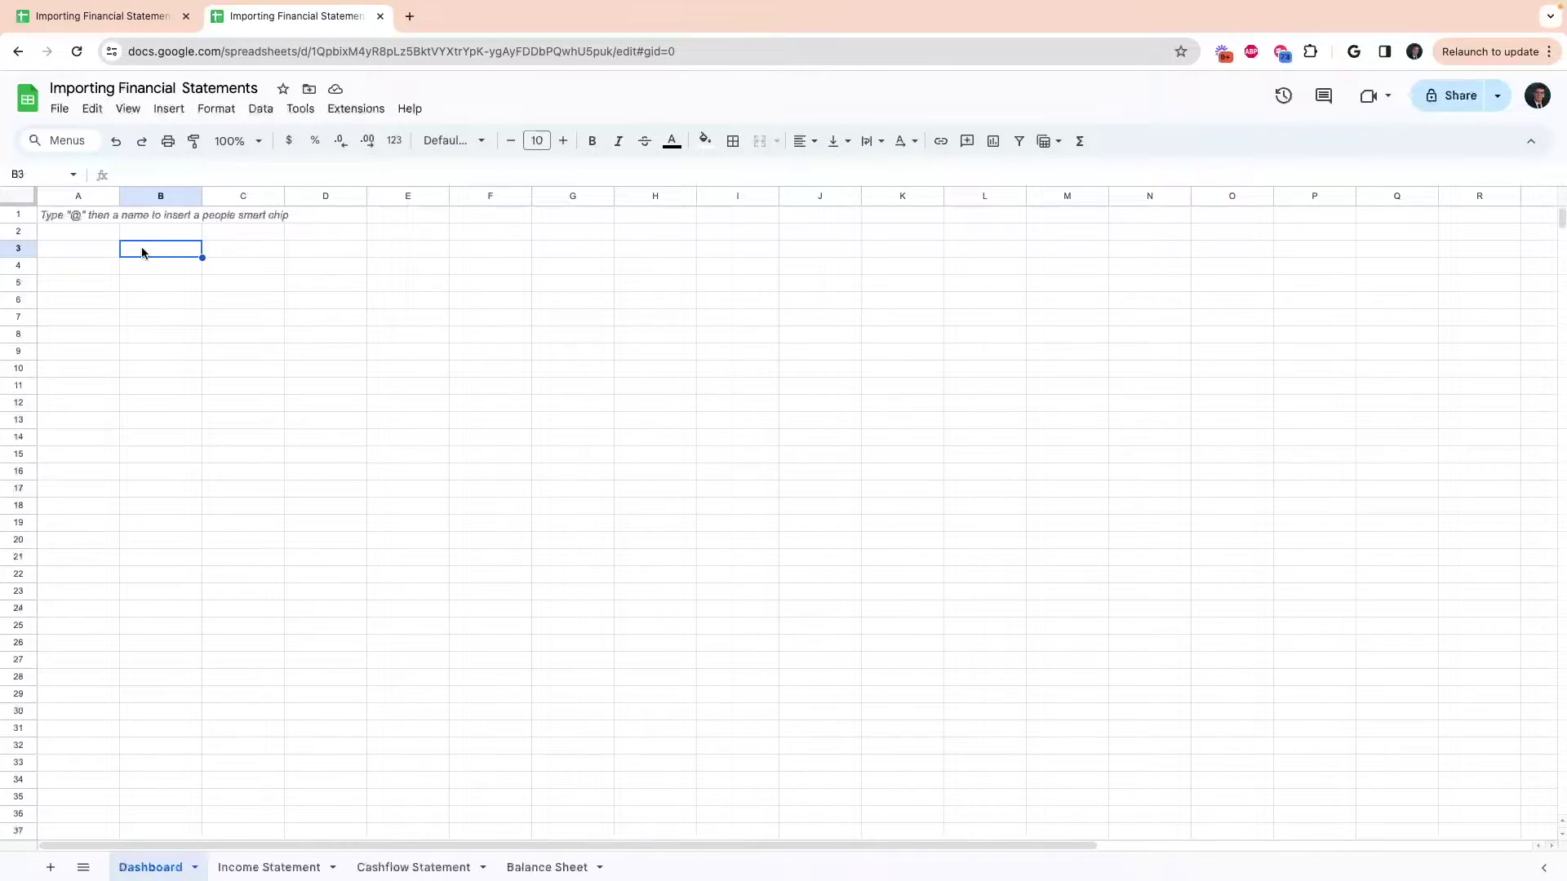
- Enter the headers Stock in B2 and Price in C2 on the Dashboard
click(164, 232)
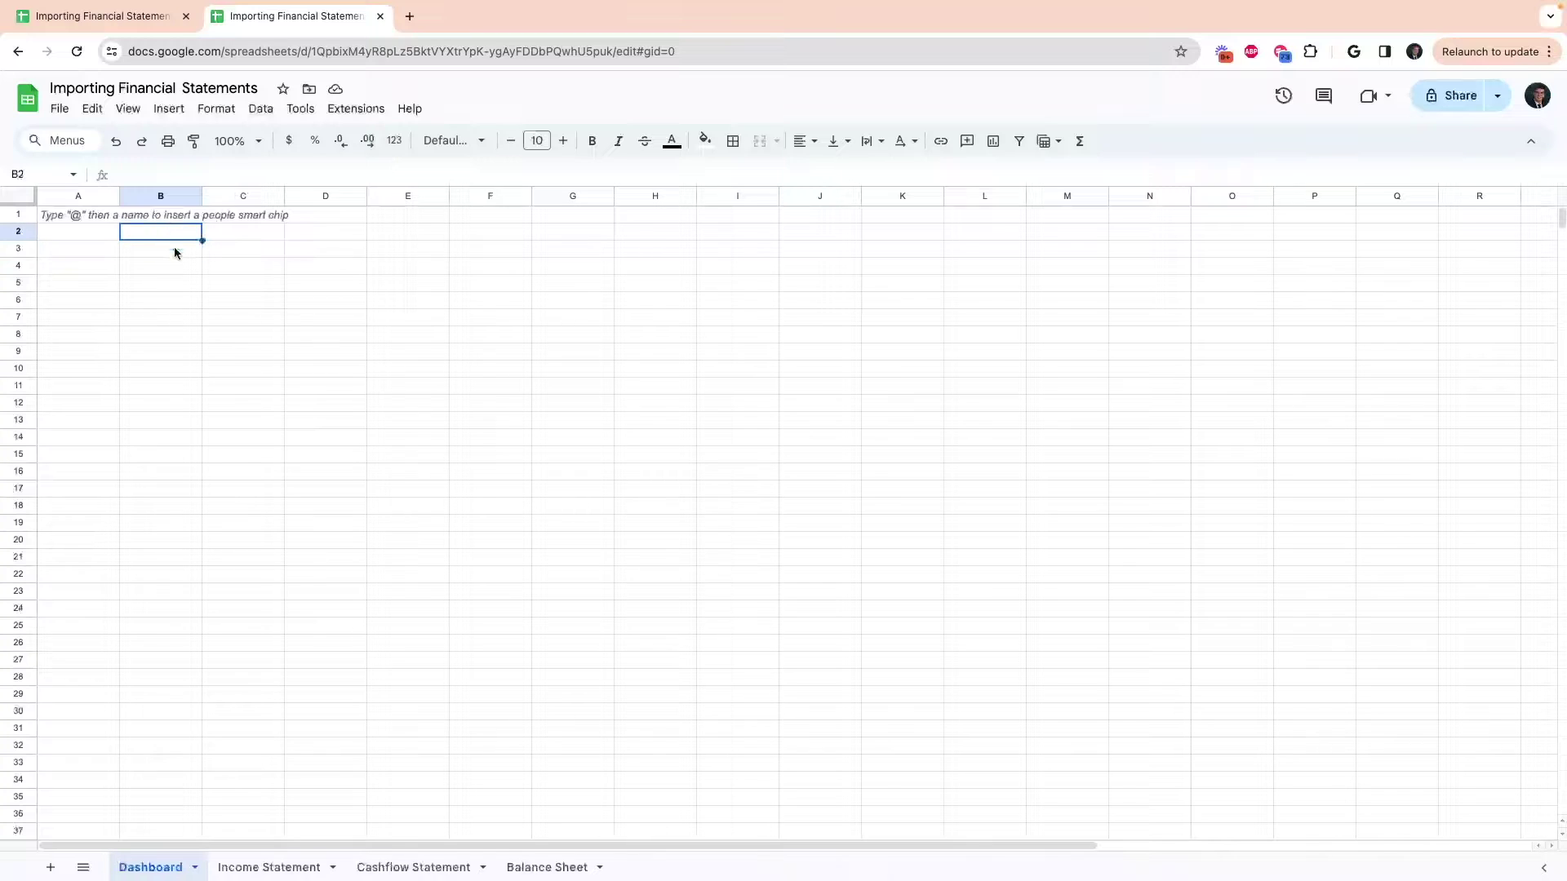
text(Stock)
key(Tab)
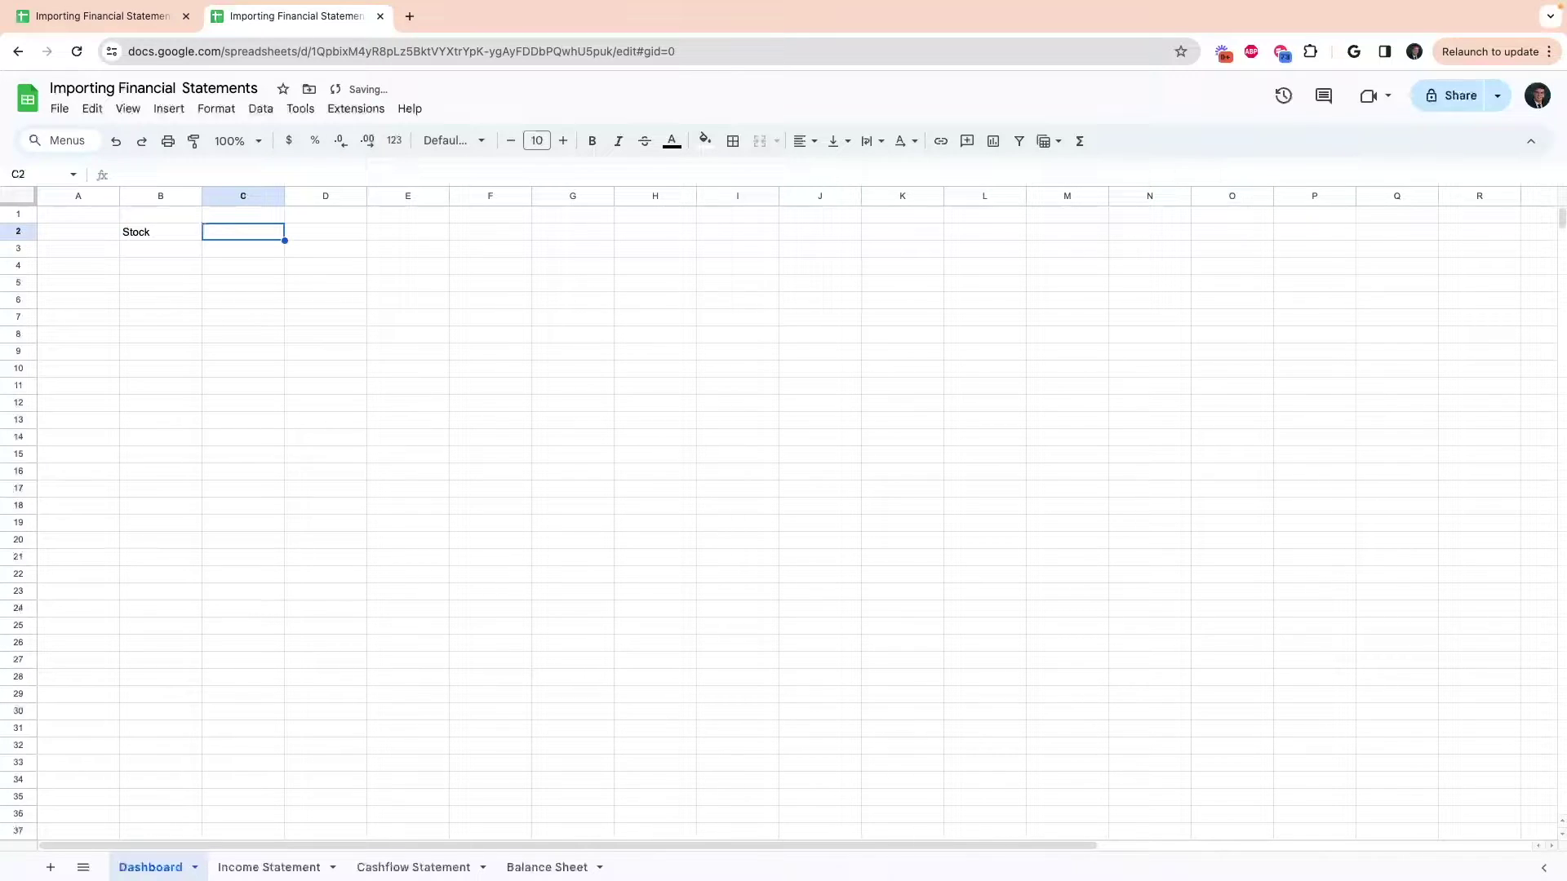
text(Price)
key(Return)
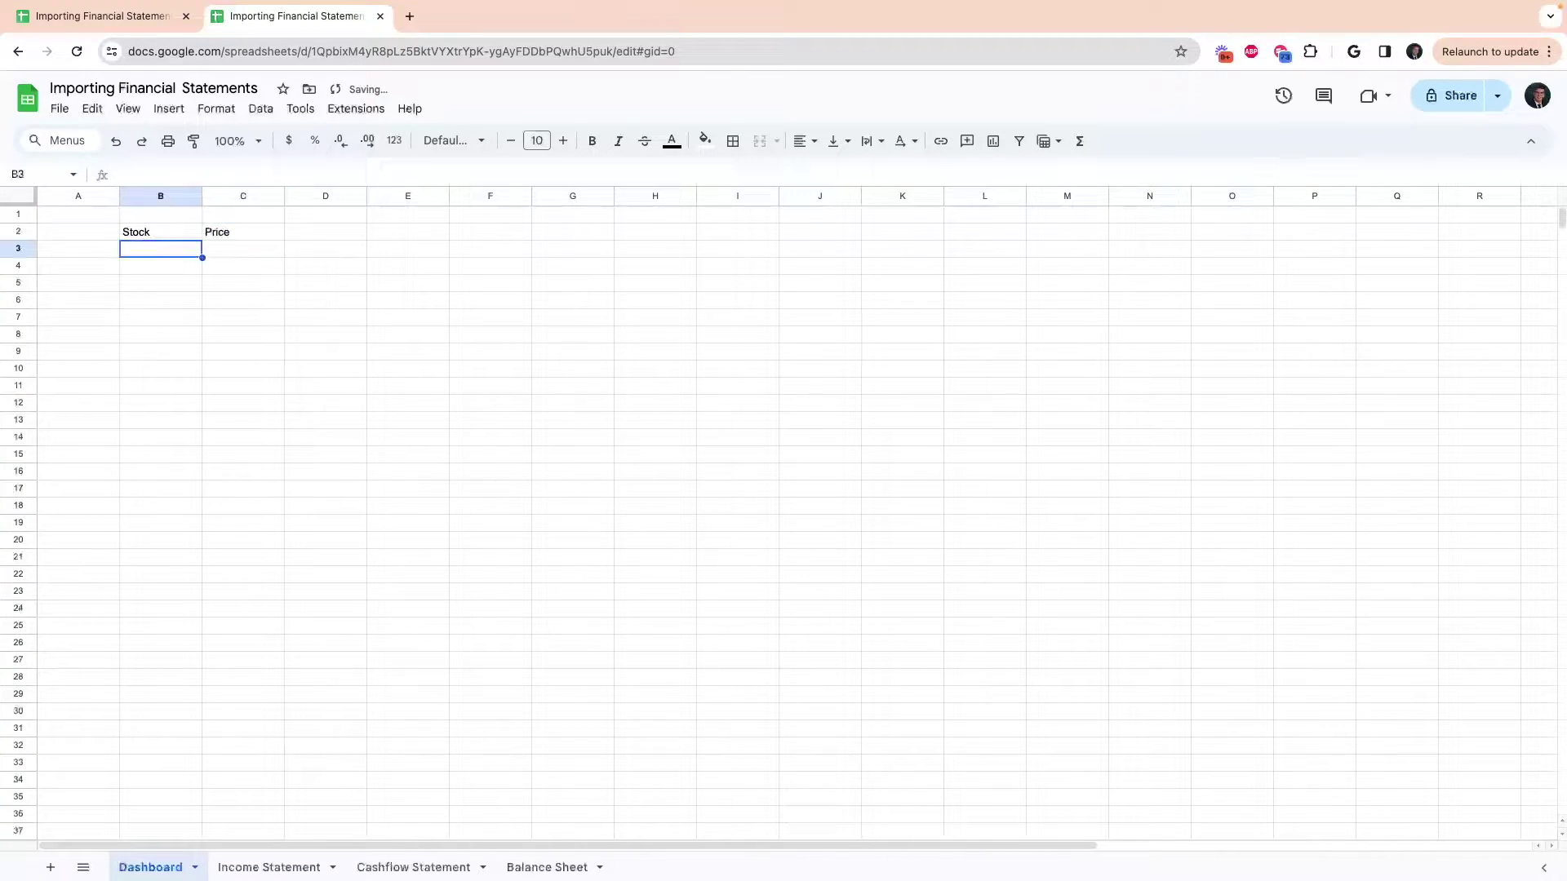
- Format B2:C2 with cornflower-blue fill and bold, centred, white text
drag(162, 232, 238, 233)
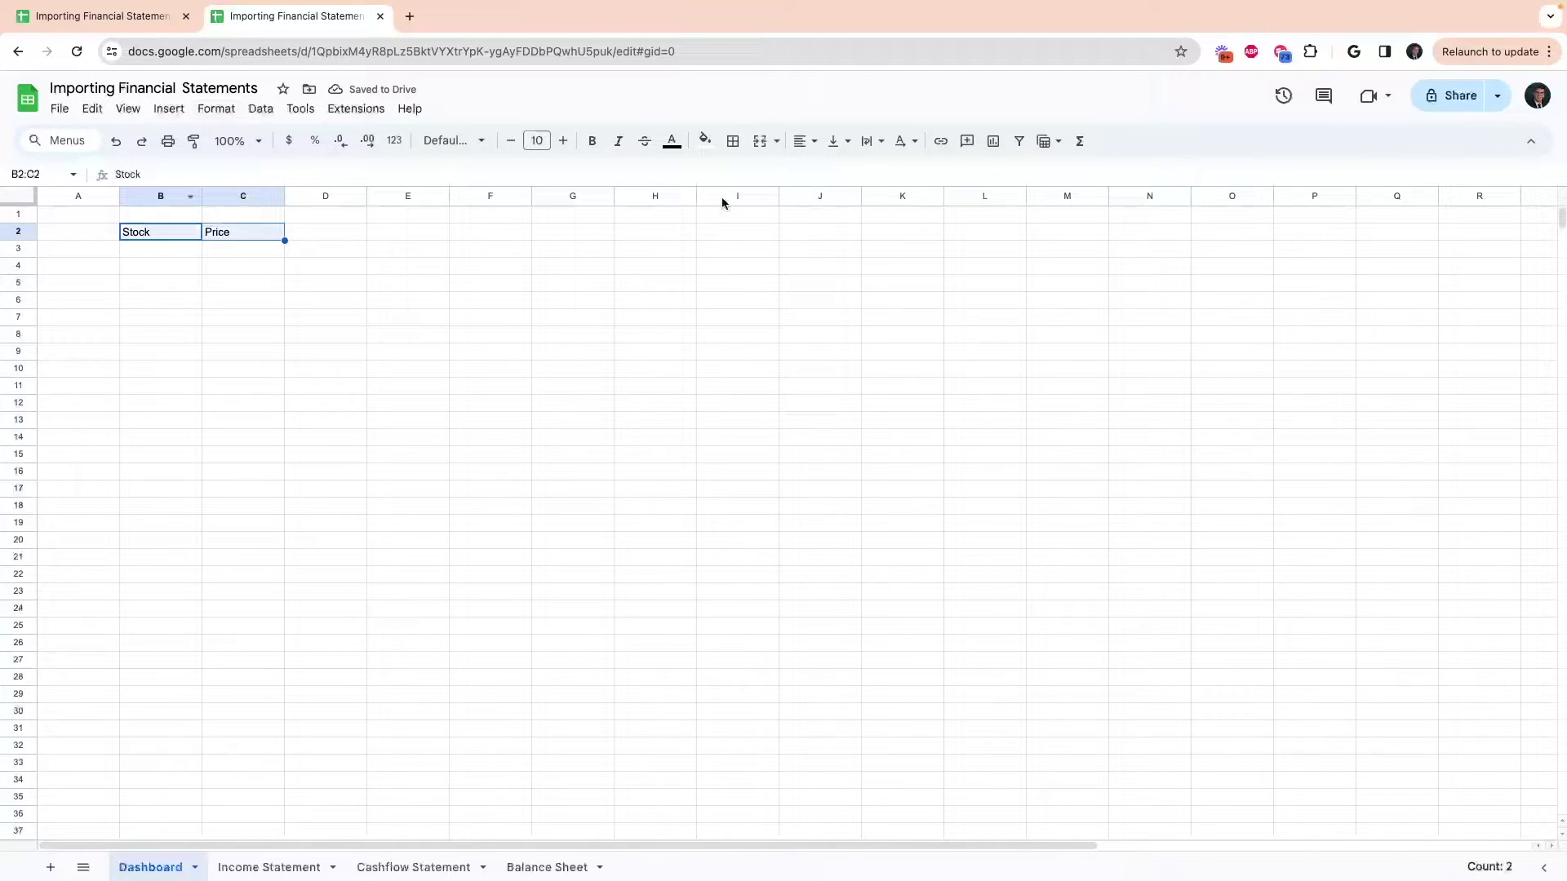
click(705, 140)
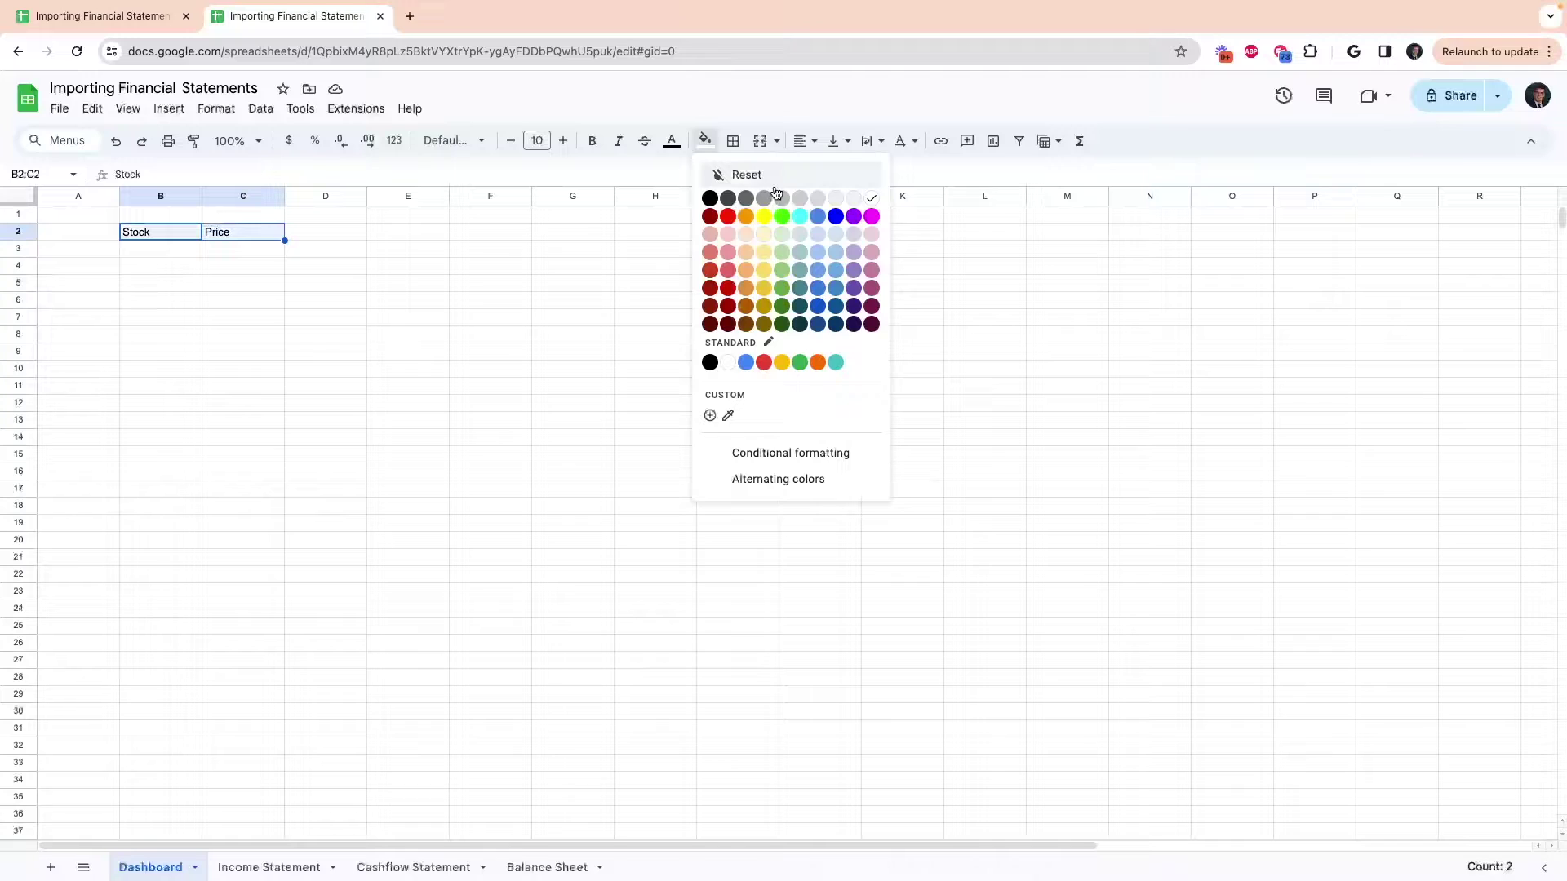
click(818, 216)
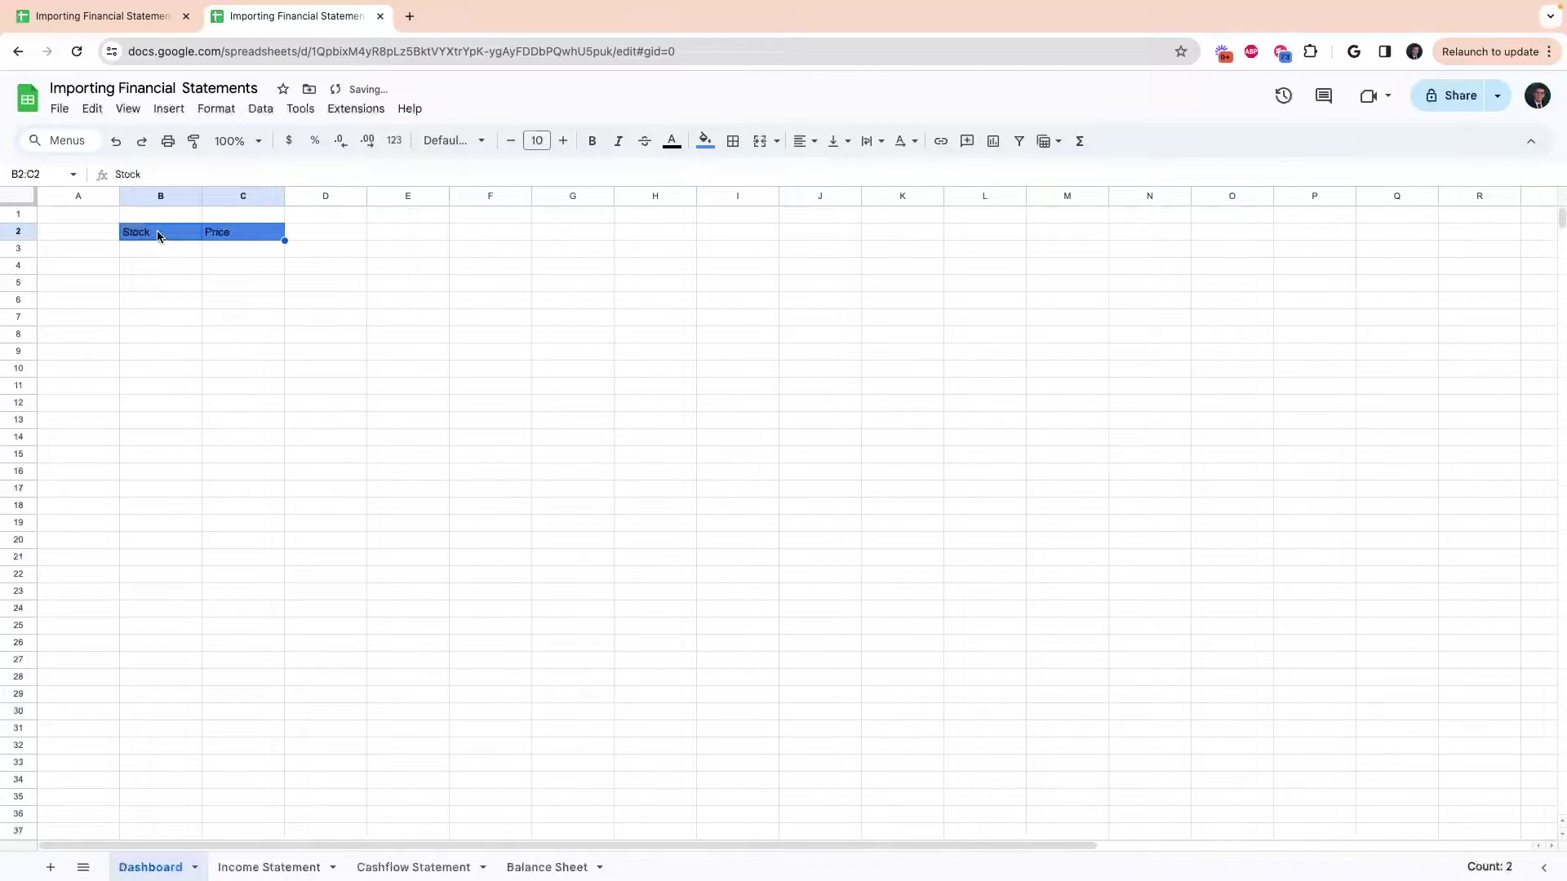
key(ctrl+b)
click(807, 143)
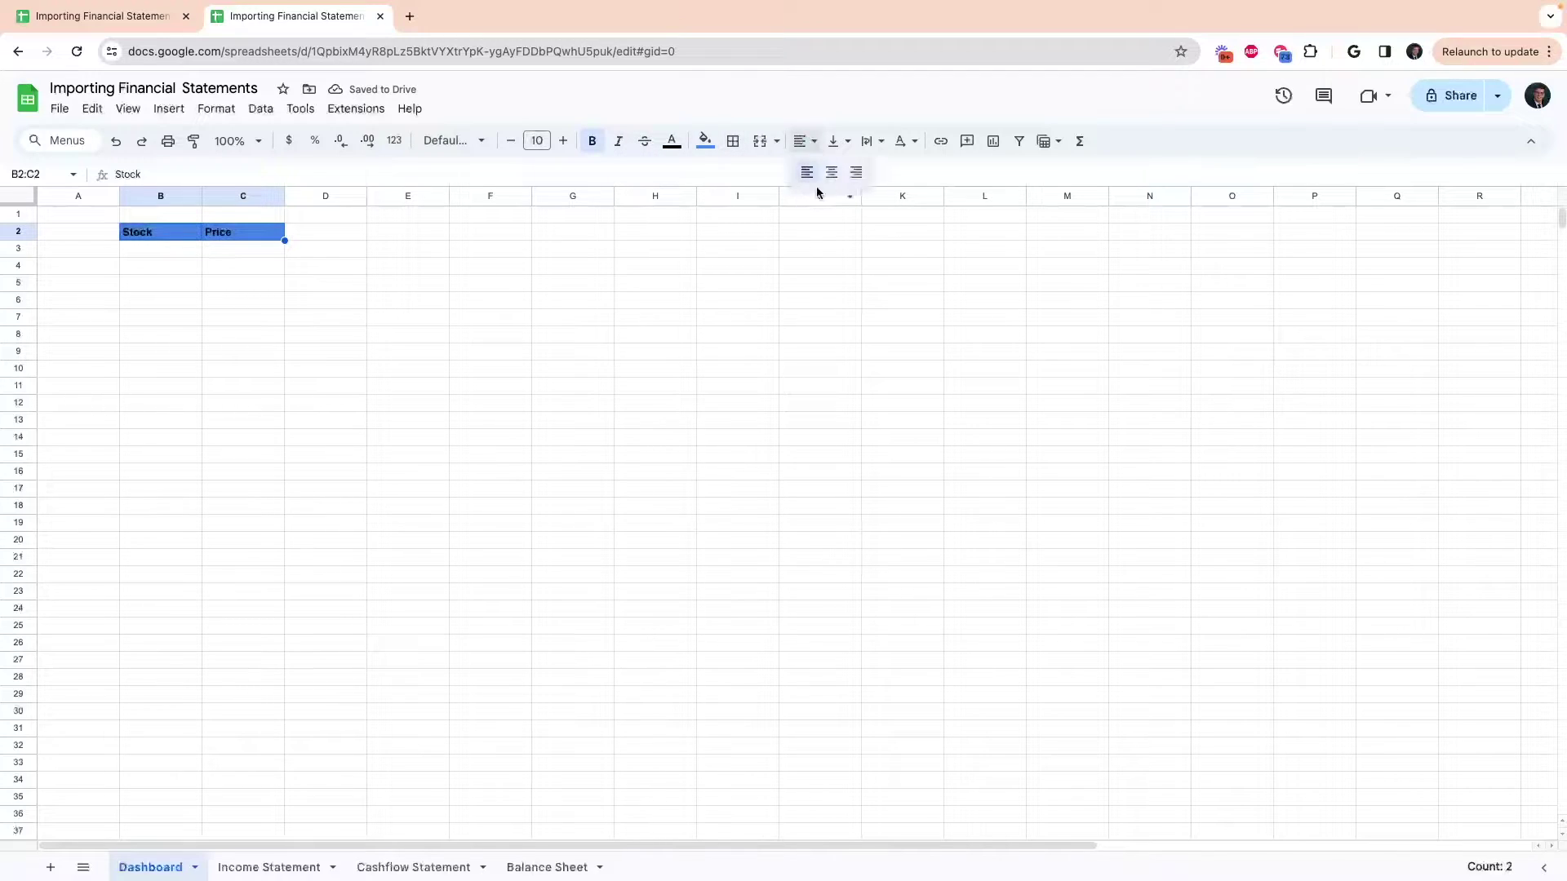
click(829, 171)
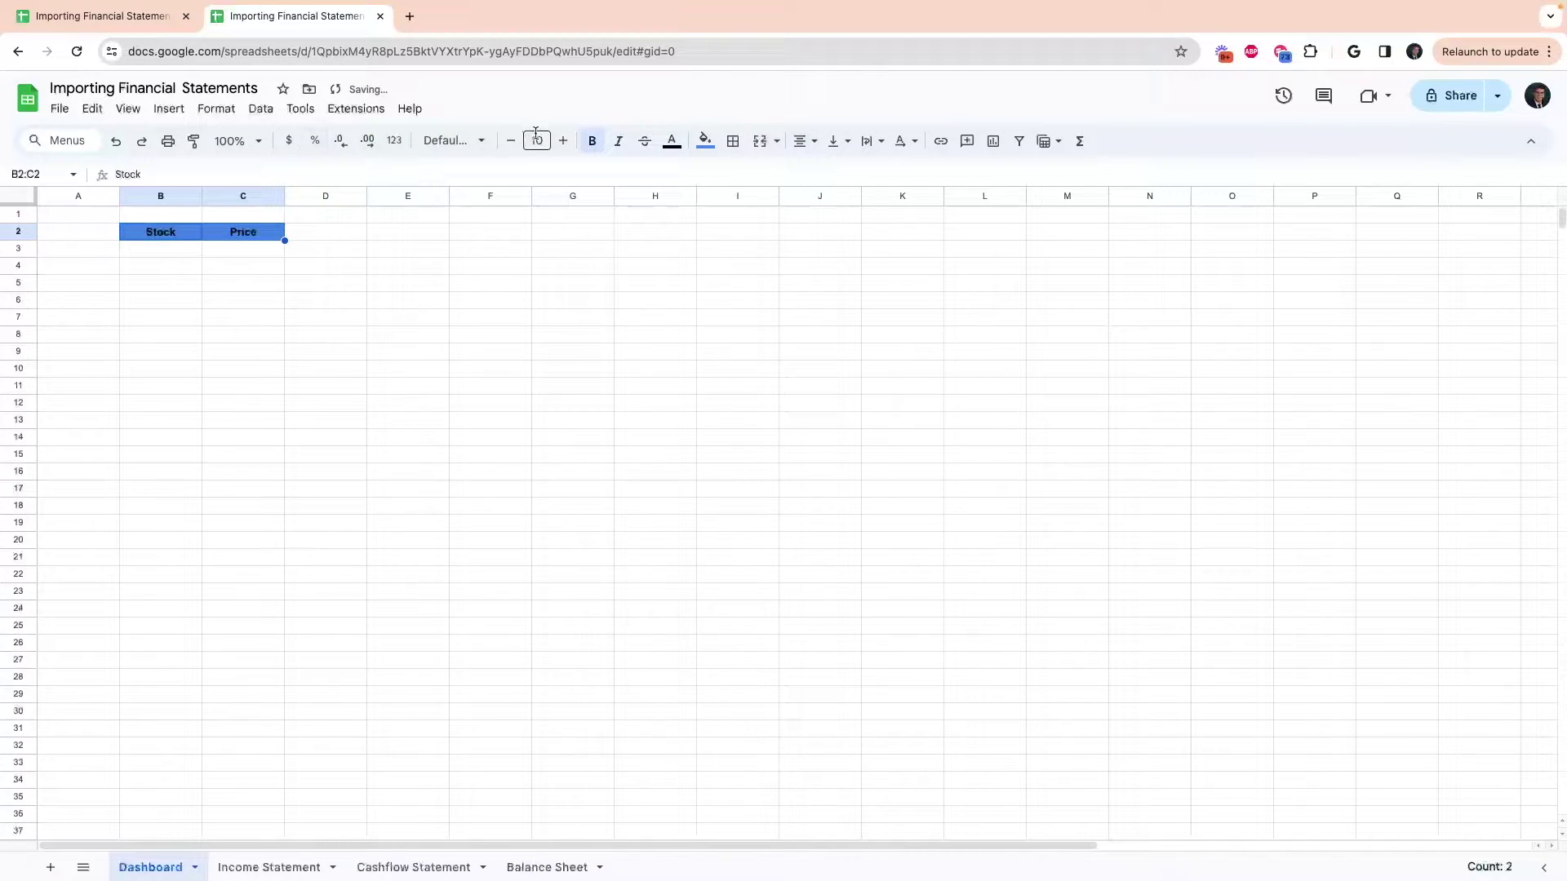
click(671, 142)
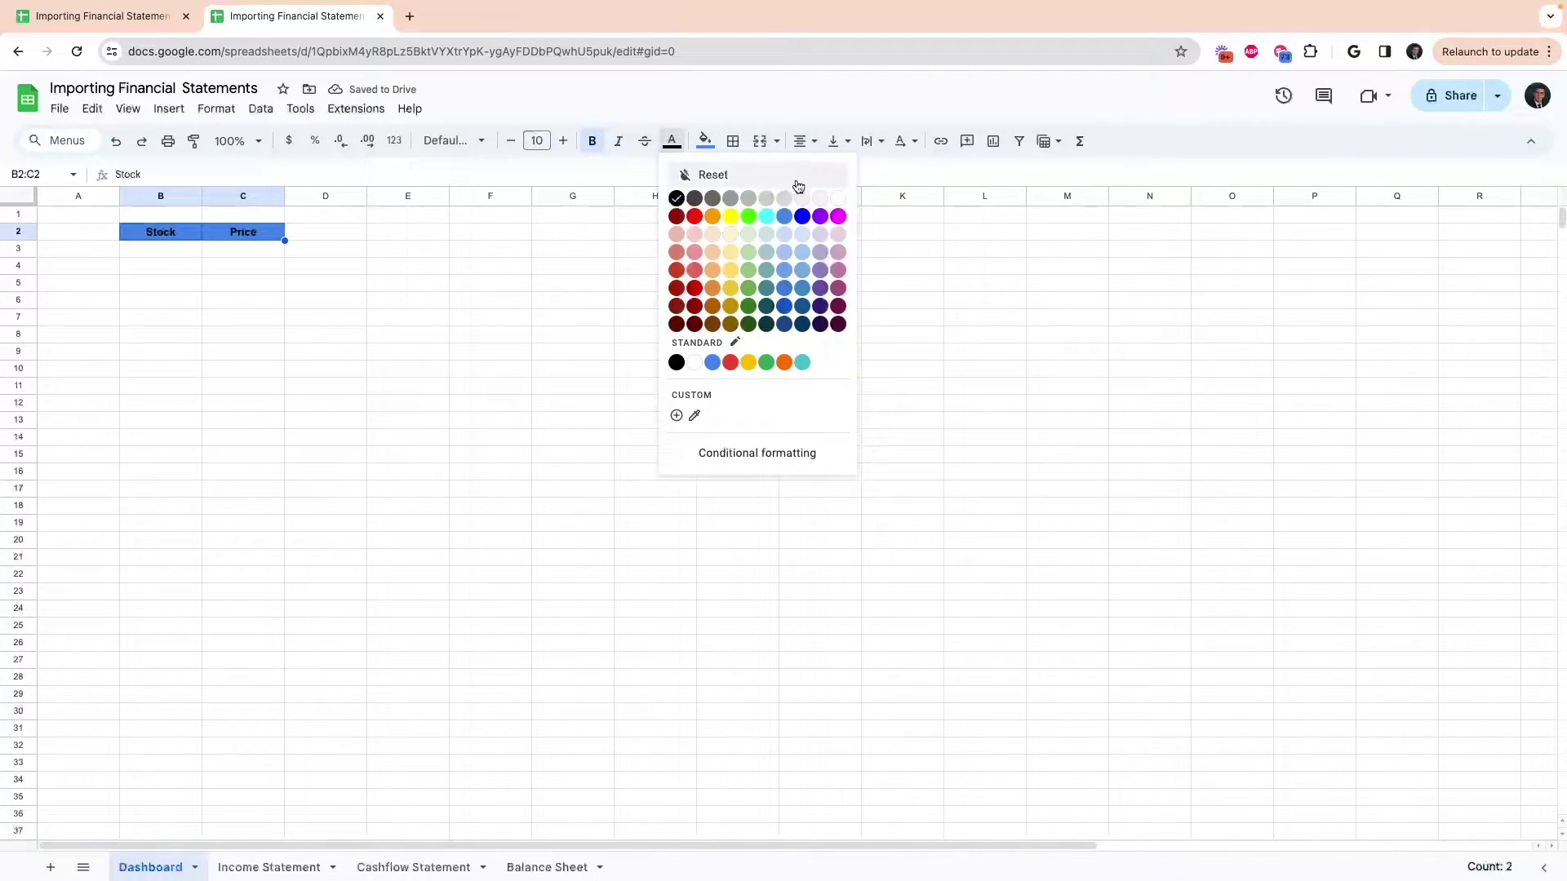
click(838, 199)
click(162, 249)
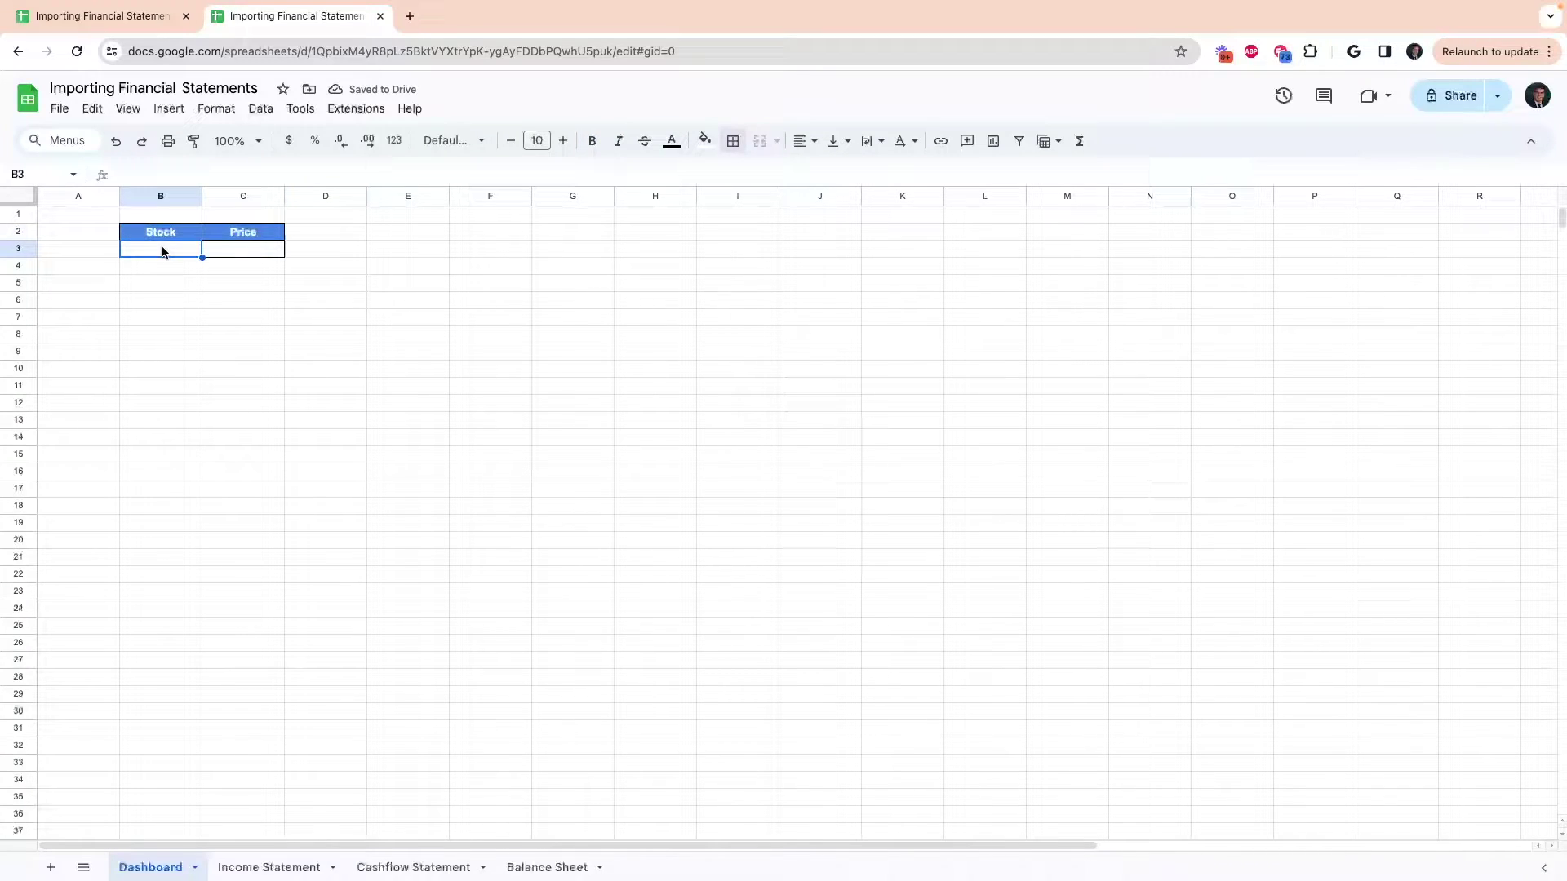
- Enter ticker KO in B3 and =GOOGLEFINANCE(B3,"price") in C3, showing 60.34
text(KO)
key(Return)
click(243, 249)
text(=)
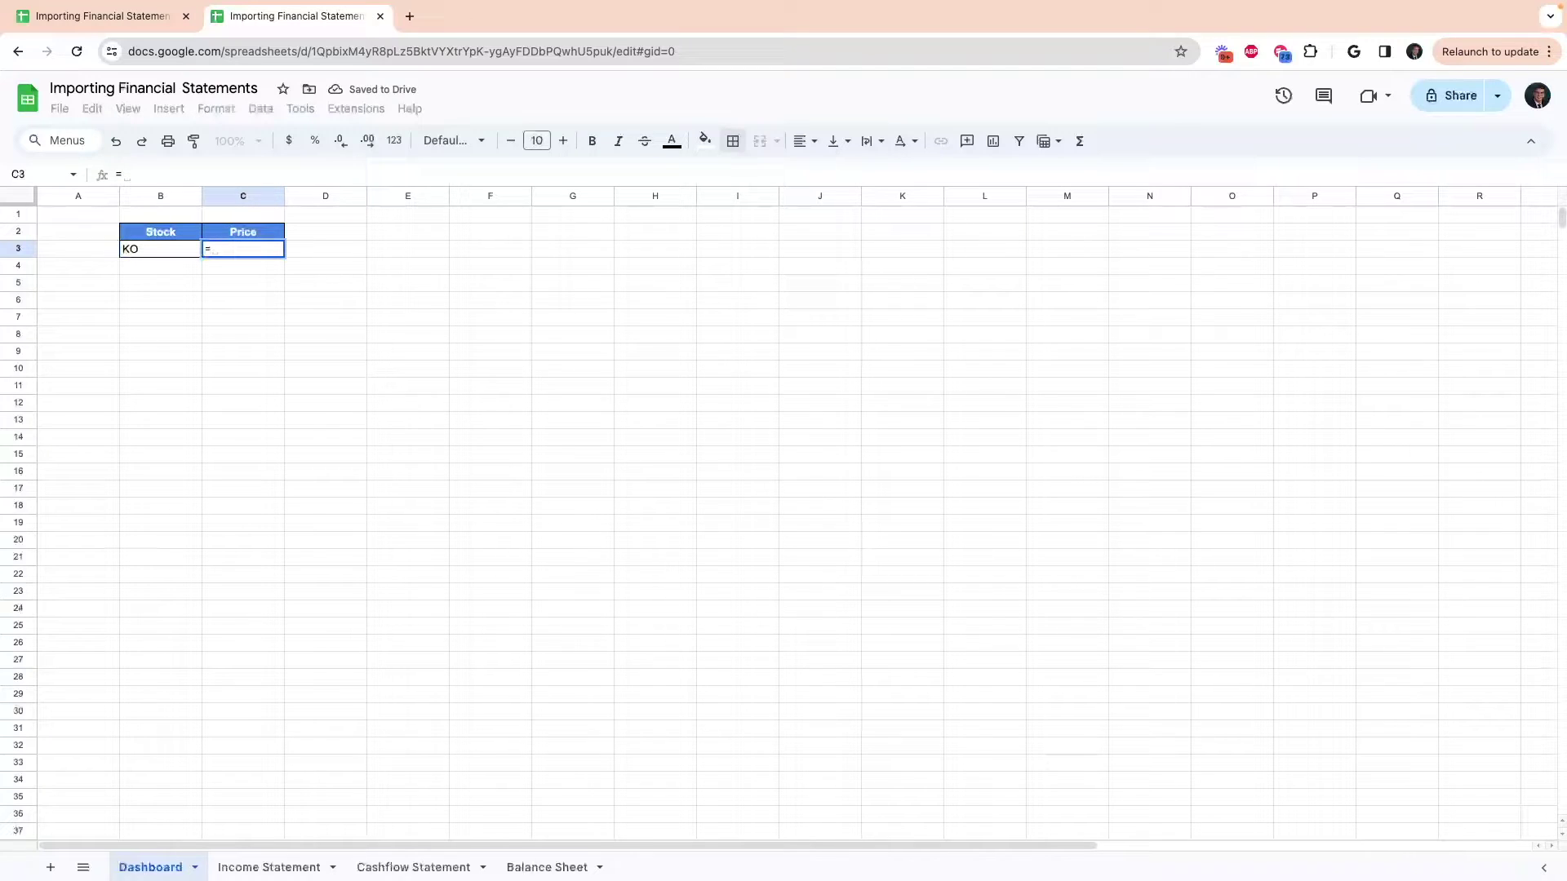
text(googl)
key(Tab)
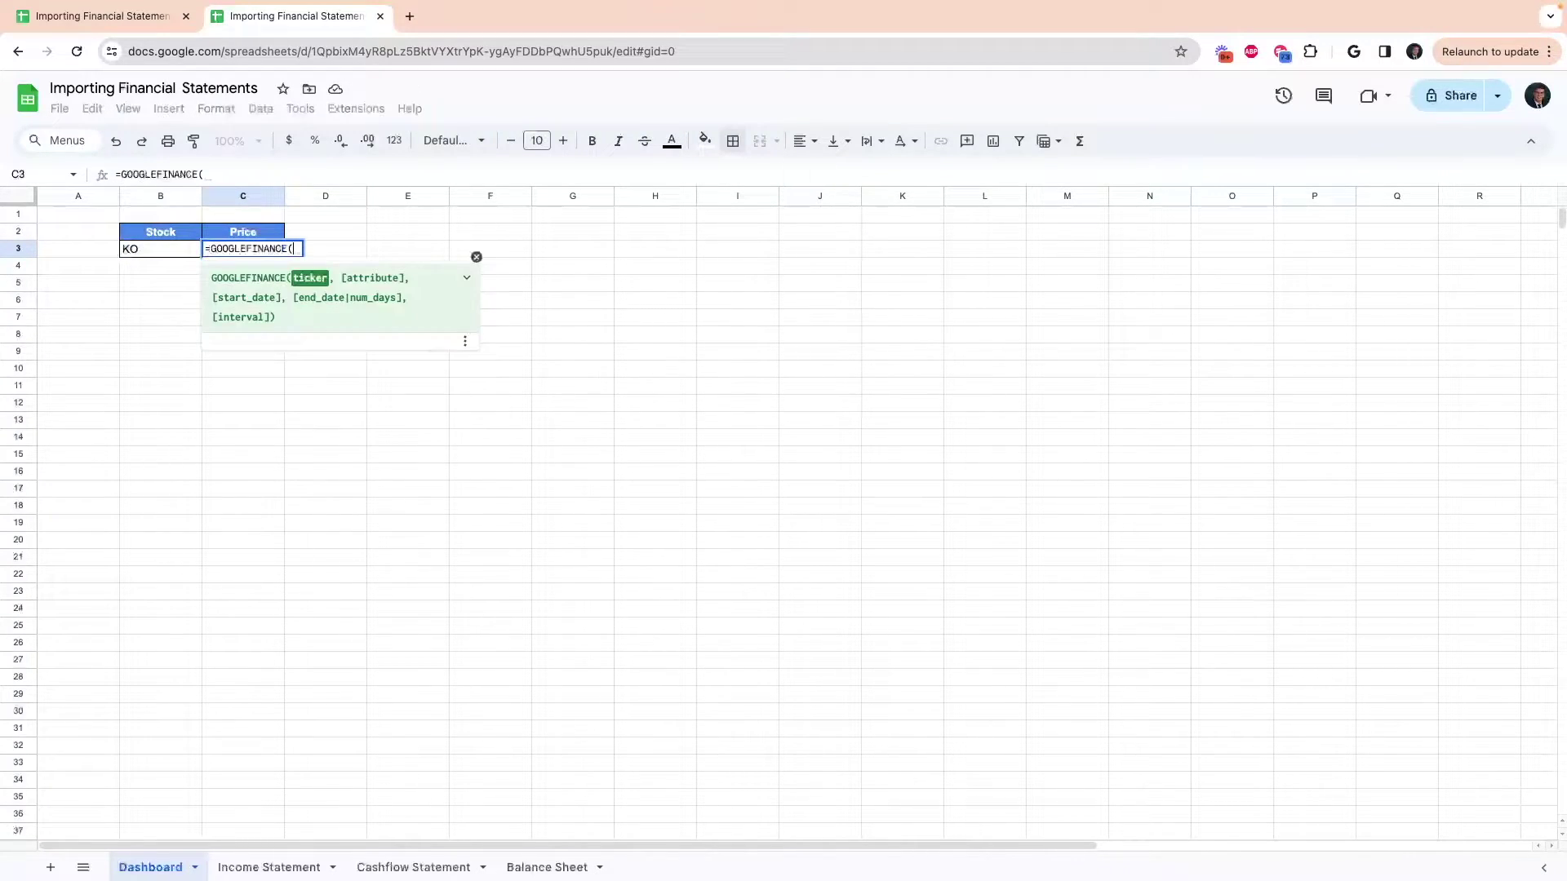
click(161, 249)
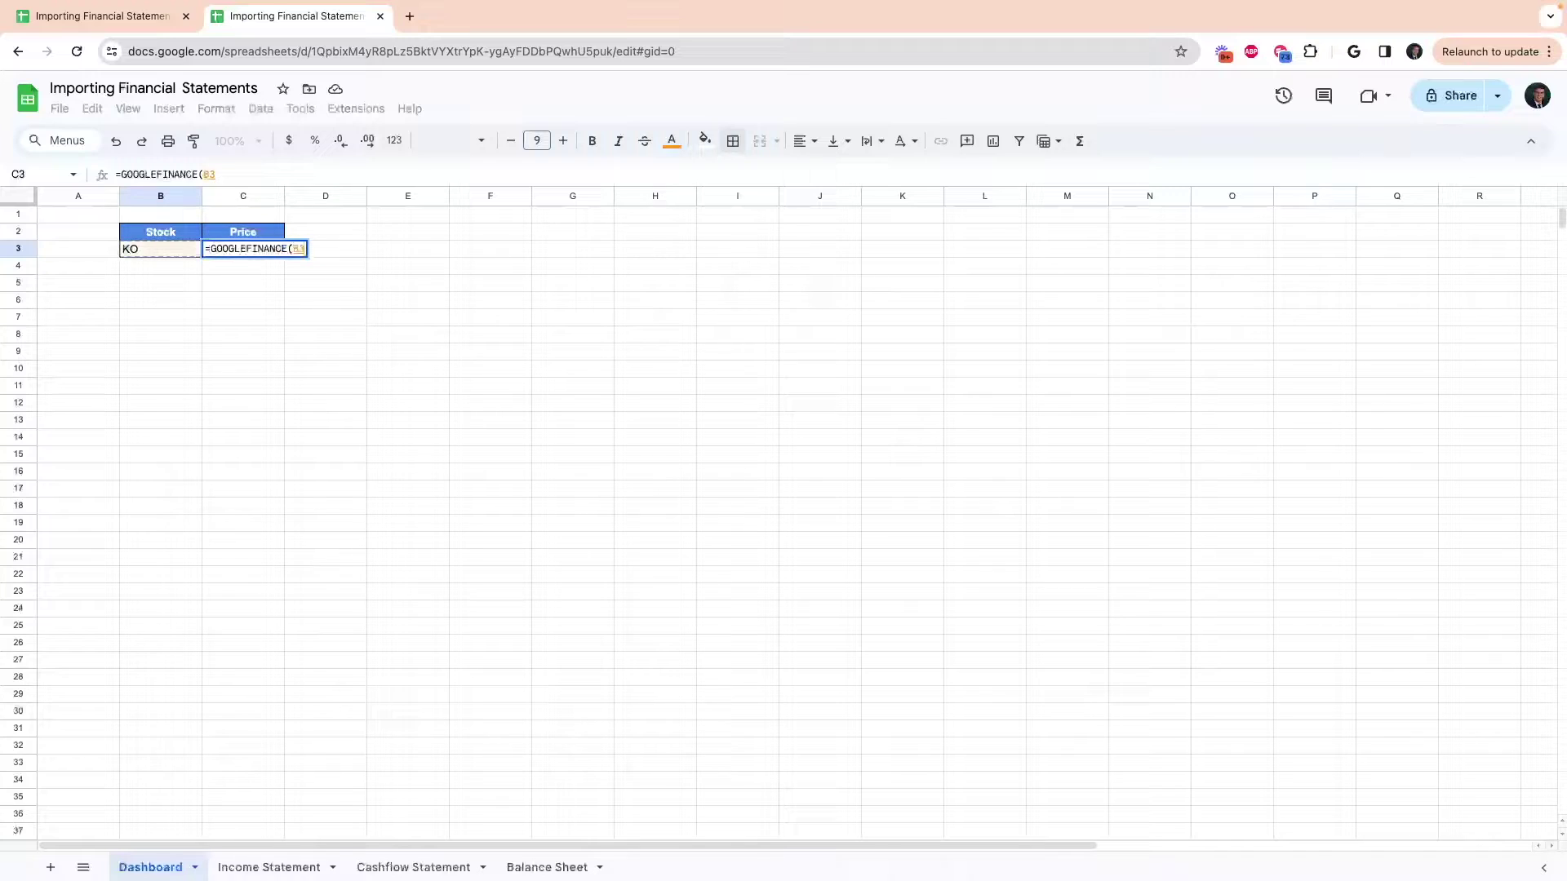
text(,)
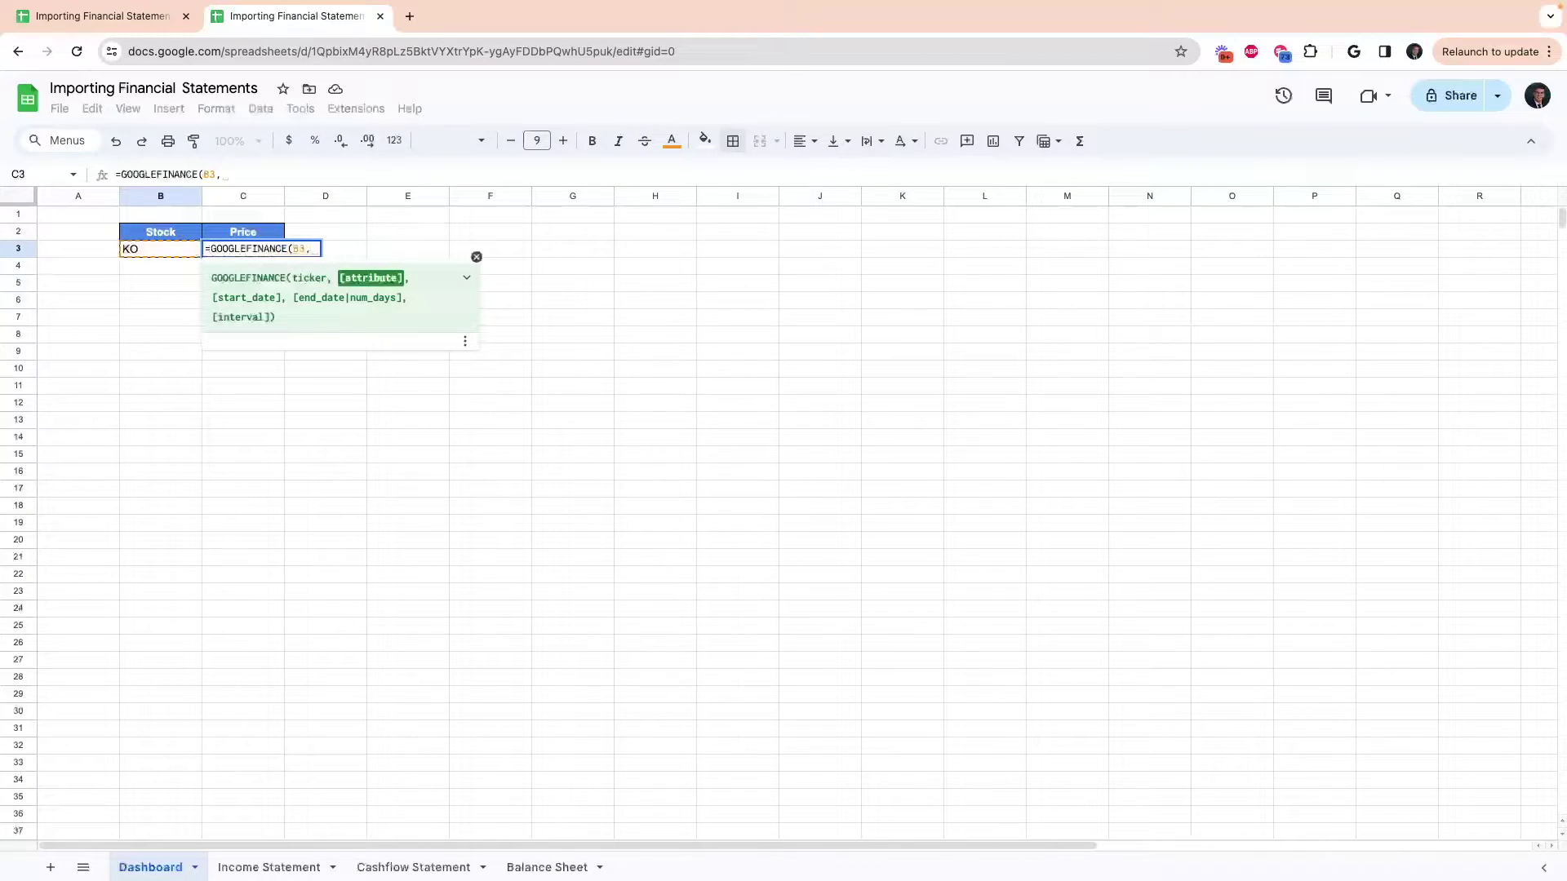
text(")
key(BackSpace)
text(')
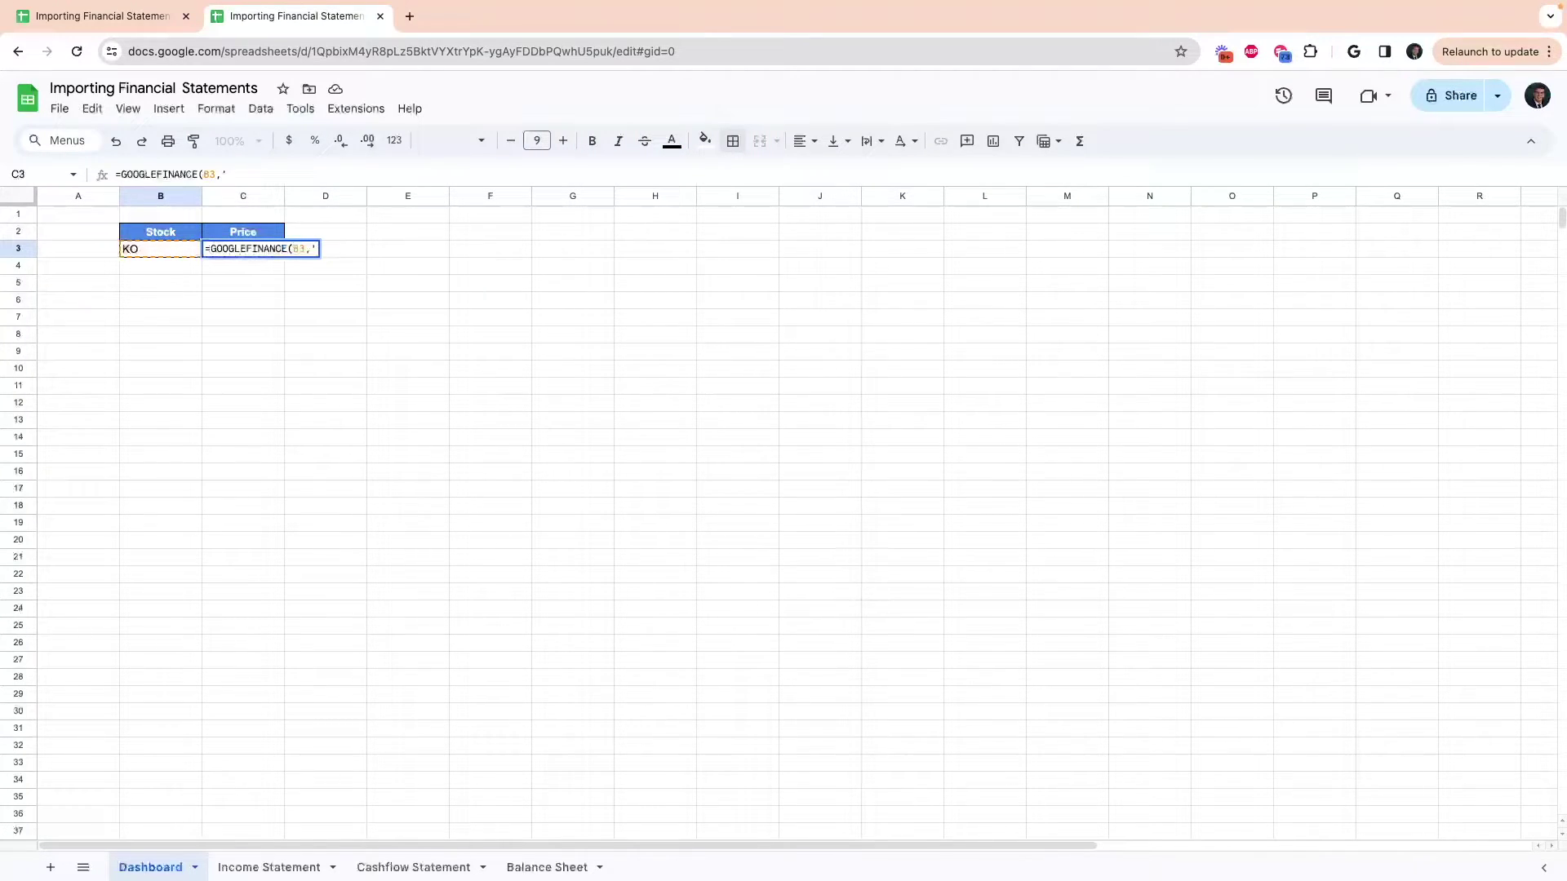
text(price")
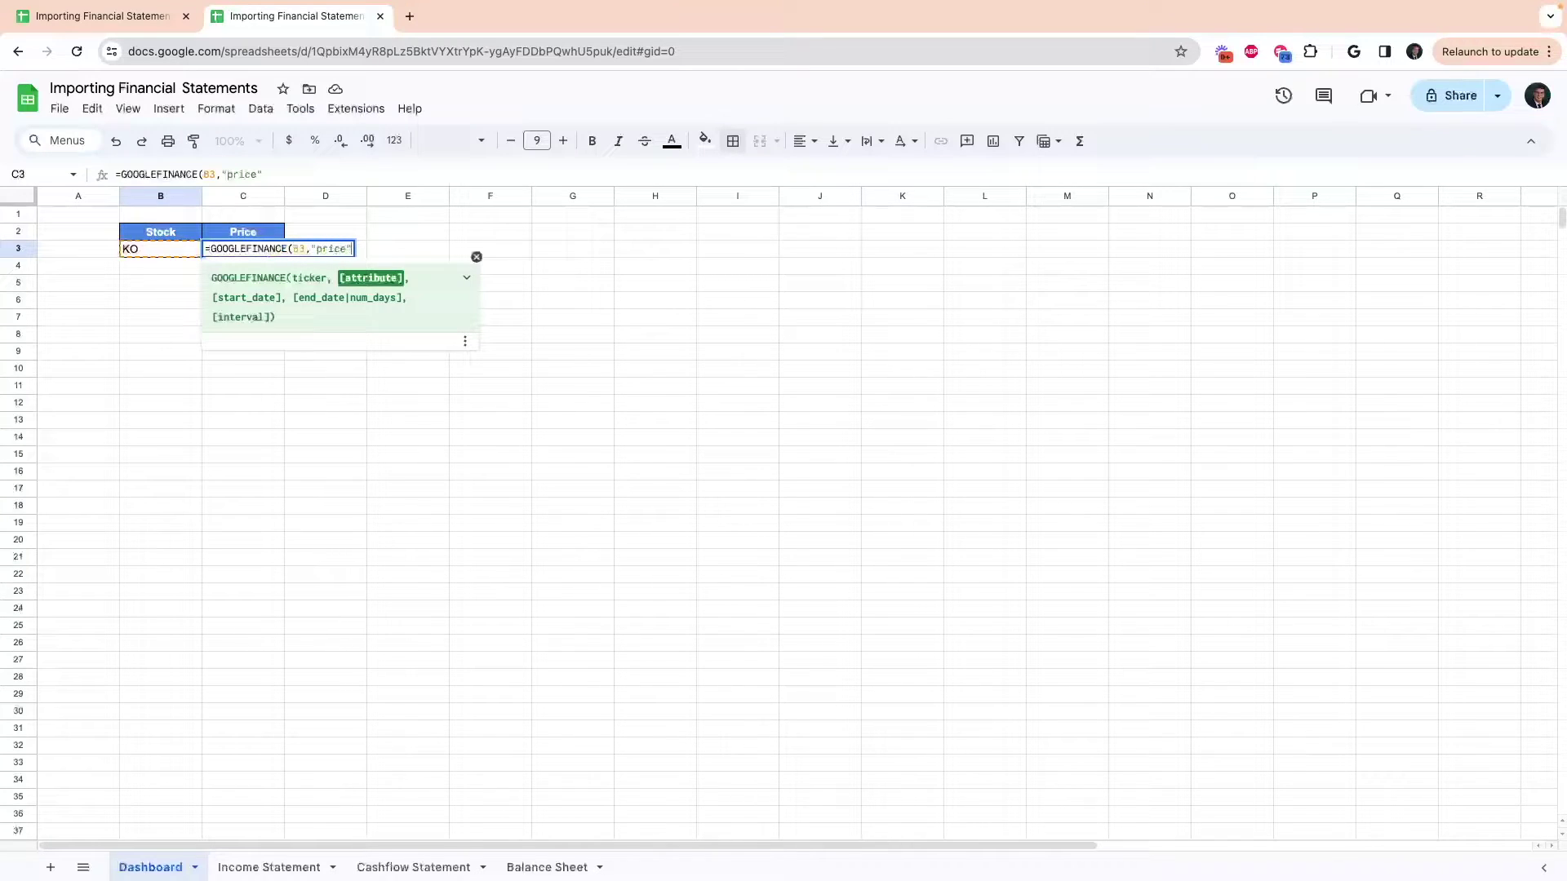
text())
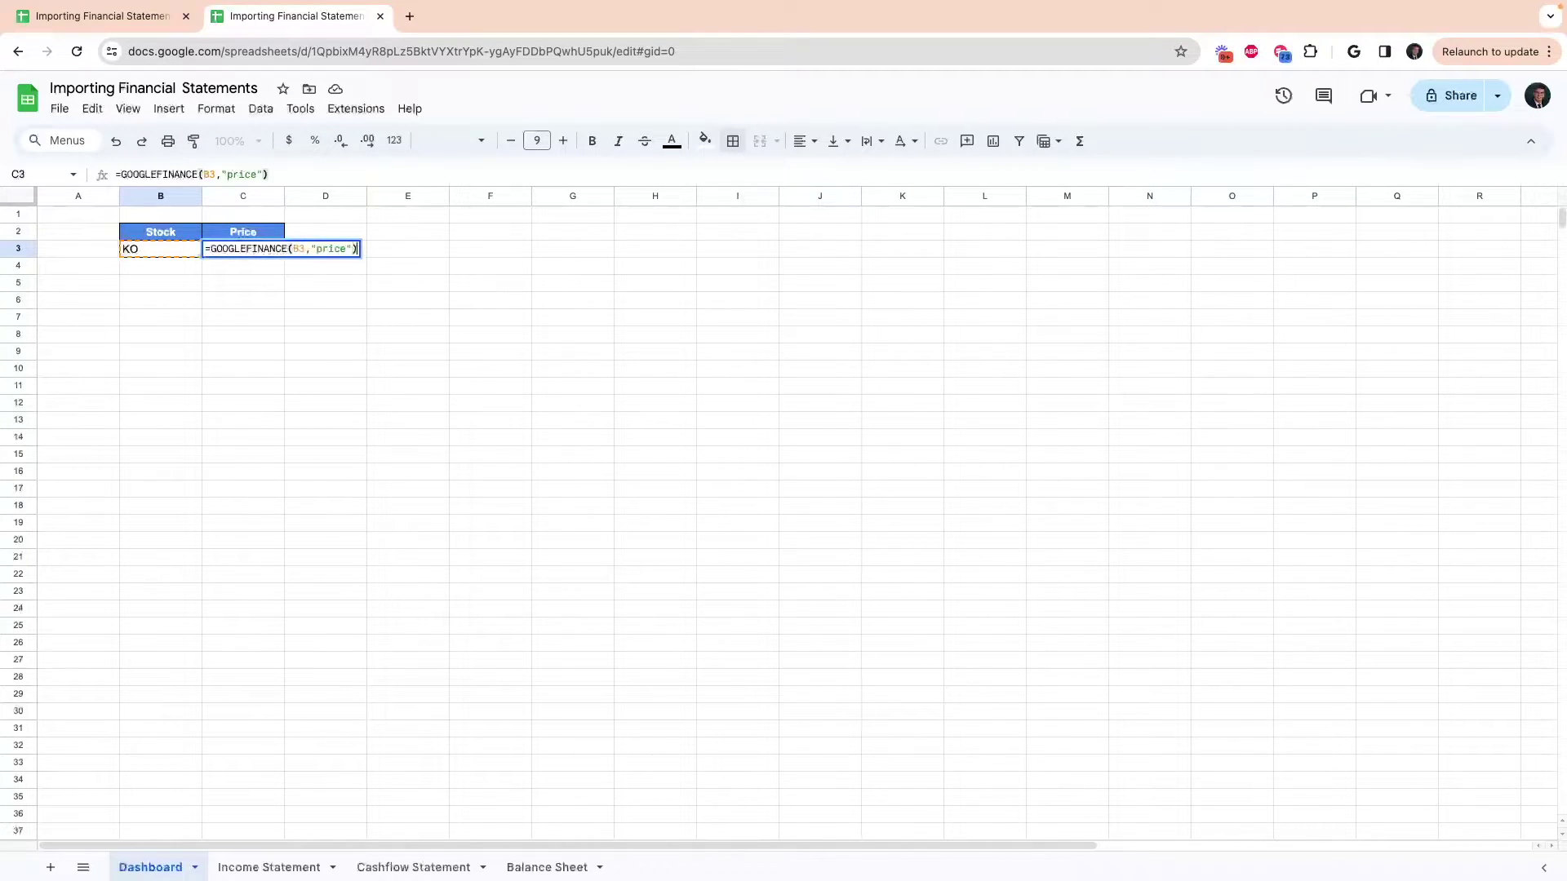
key(Return)
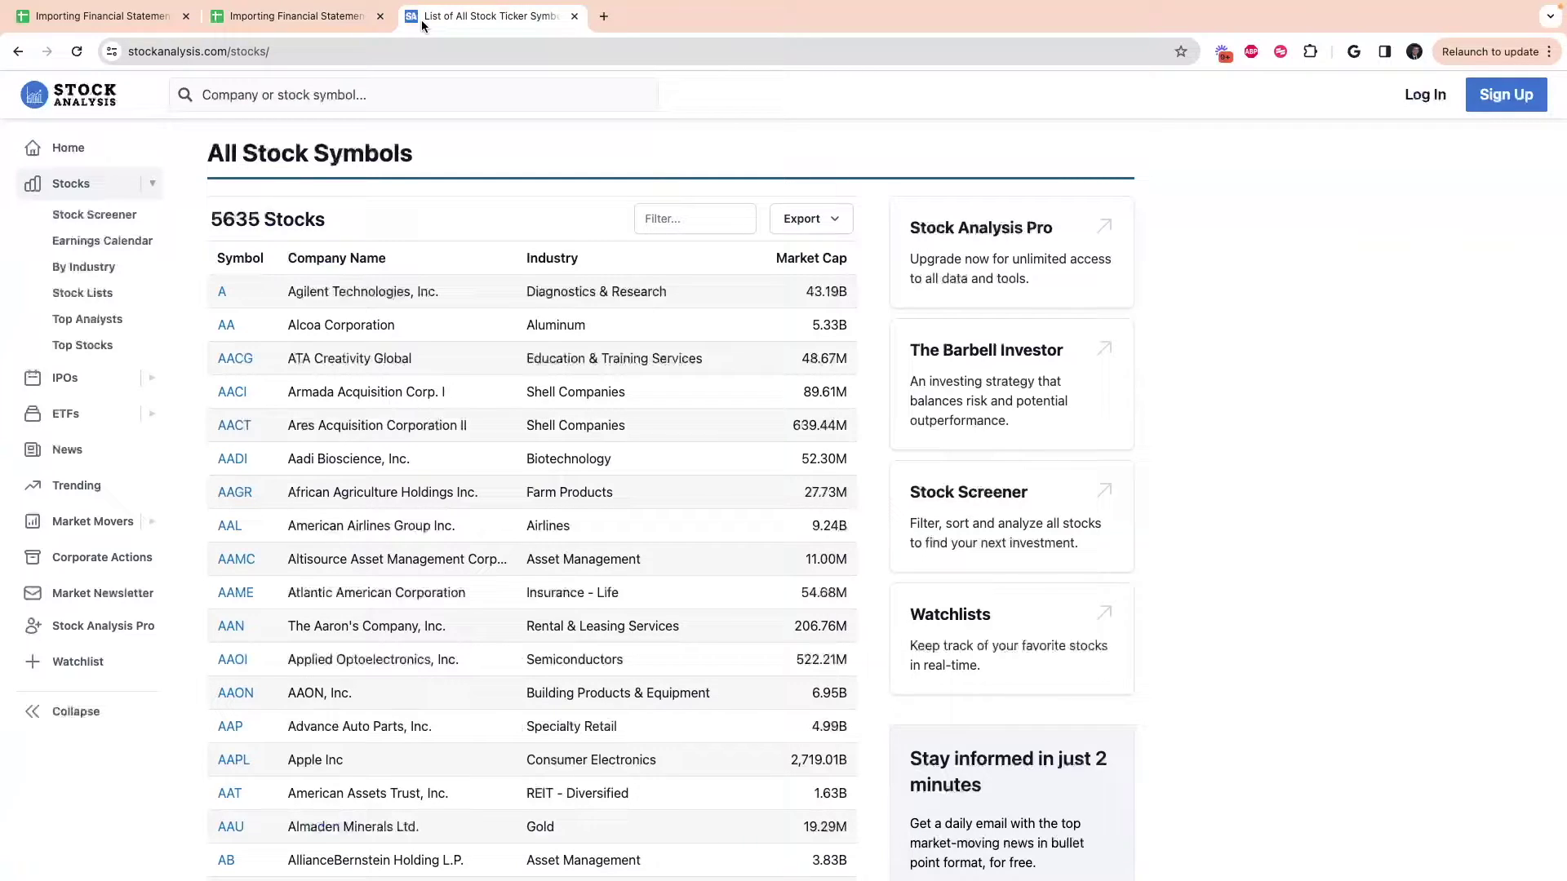
- Leave the stock symbol list and go back to the workbook's Income Statement sheet
click(296, 15)
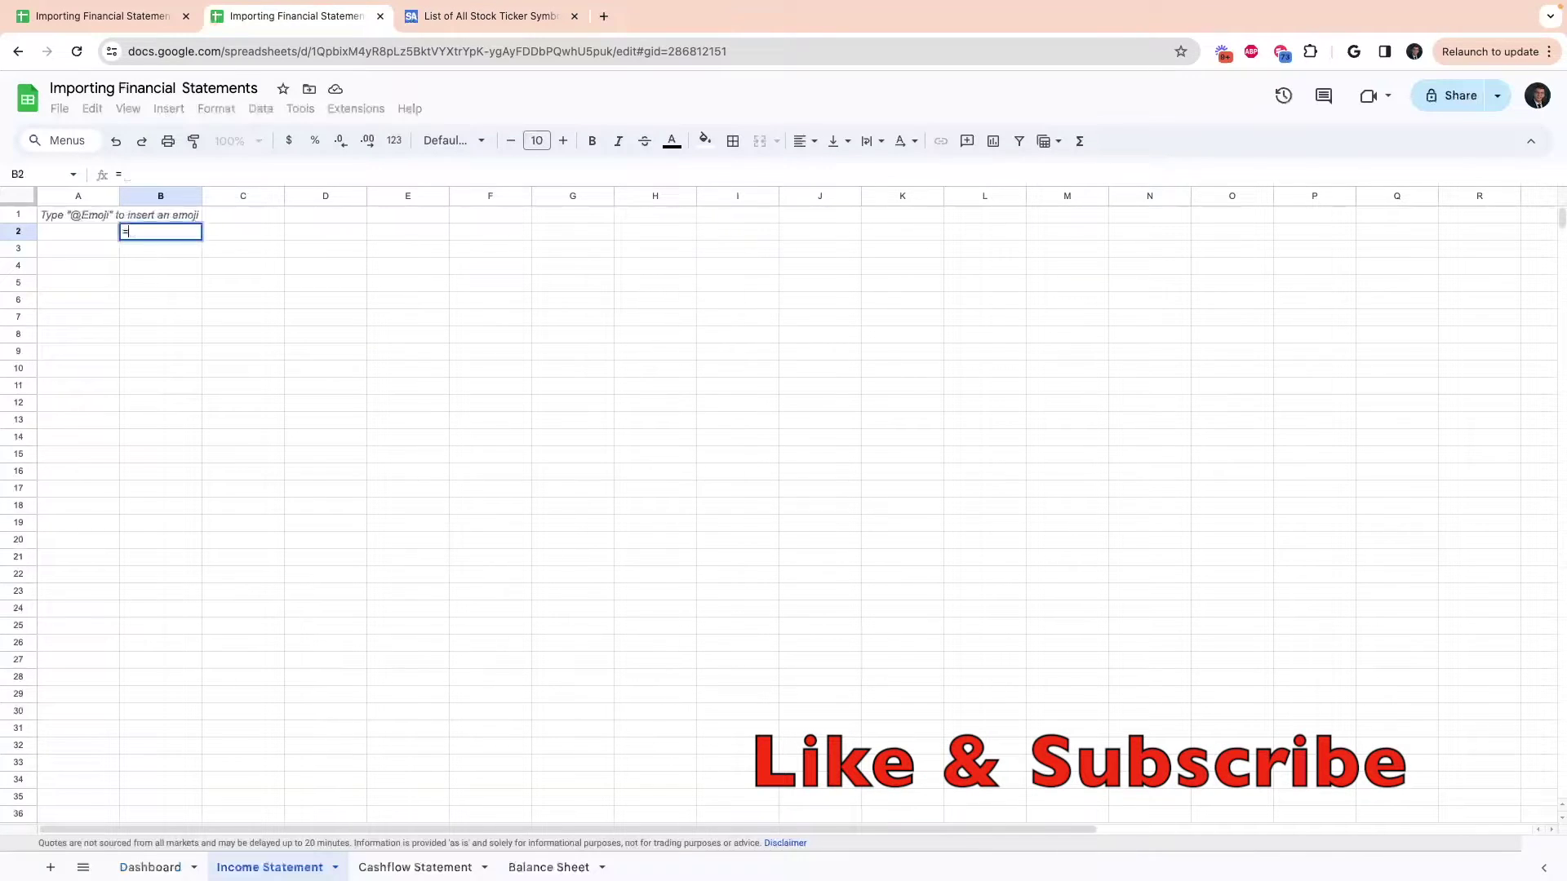
text(=impor)
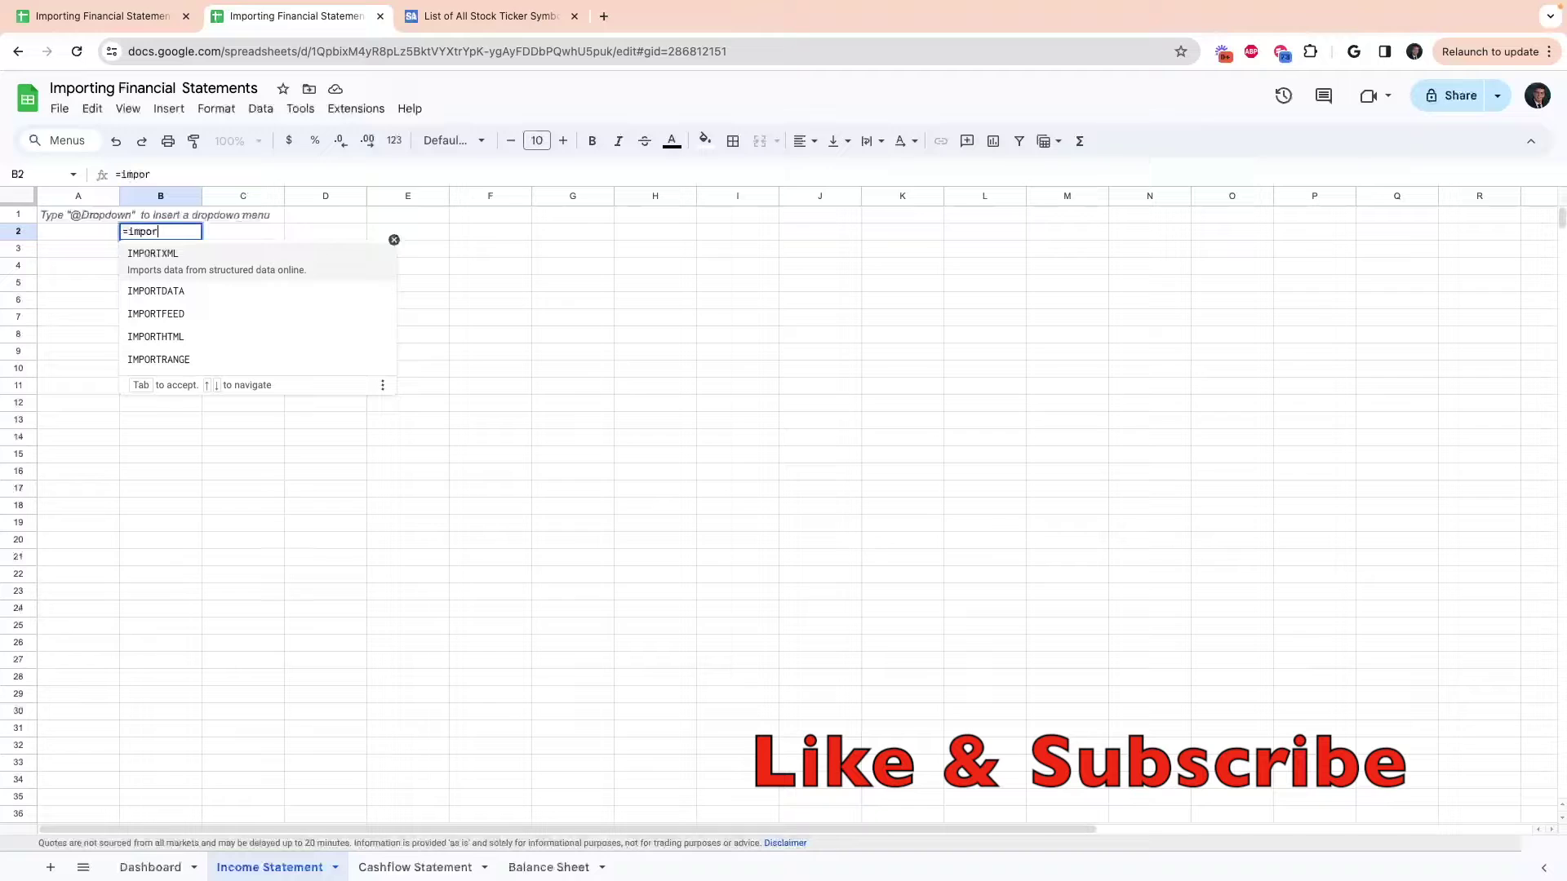
key(Down)
key(Down)
key(Down)
key(Tab)
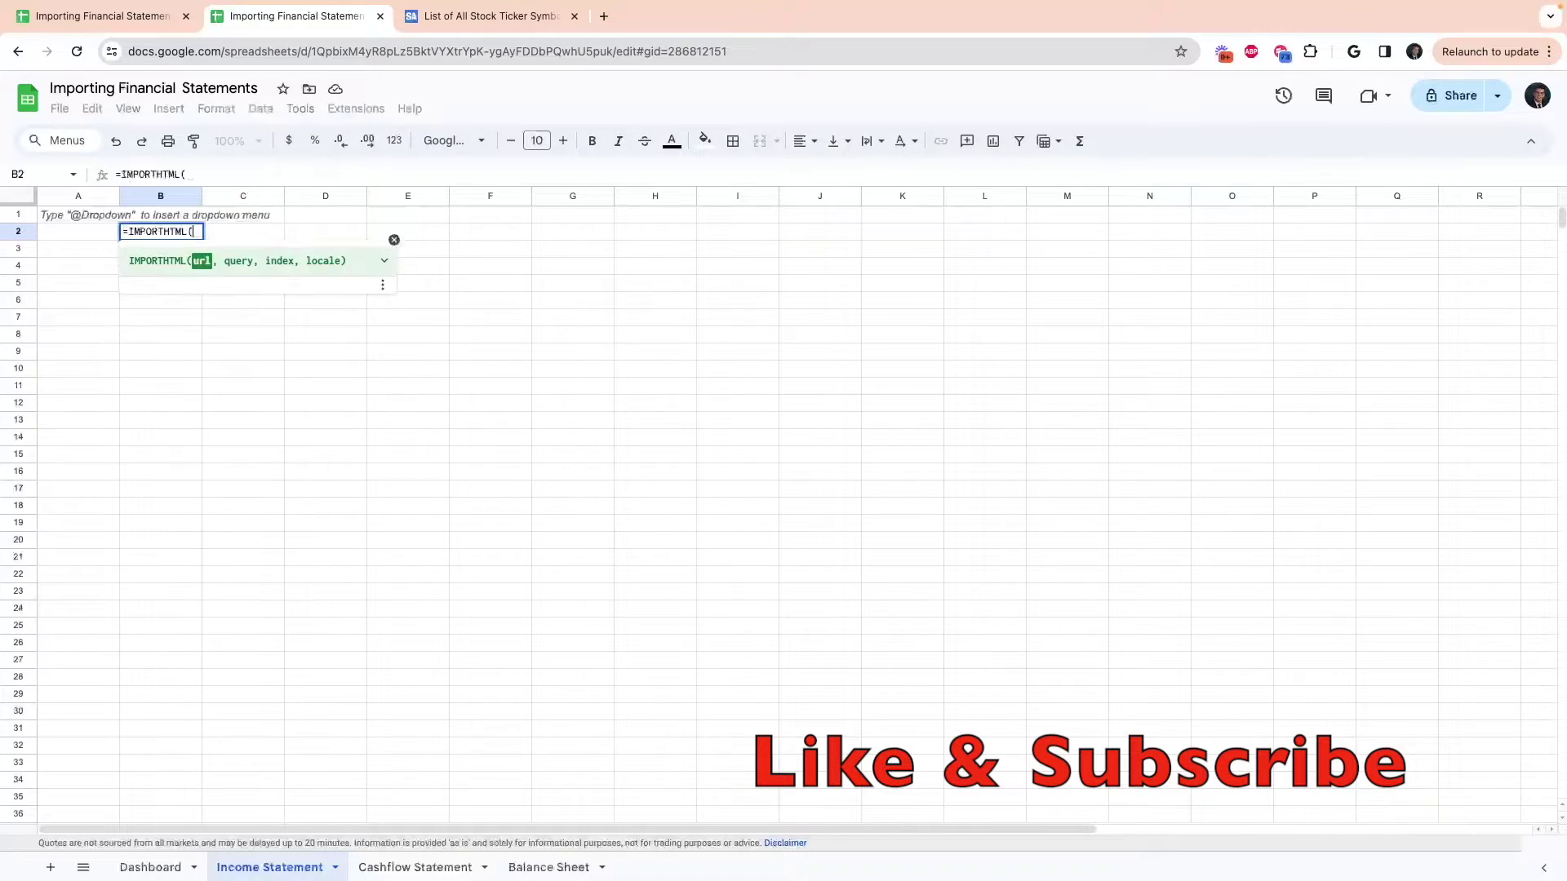
text(")
text(https://stockanalysis.com/stocks/)
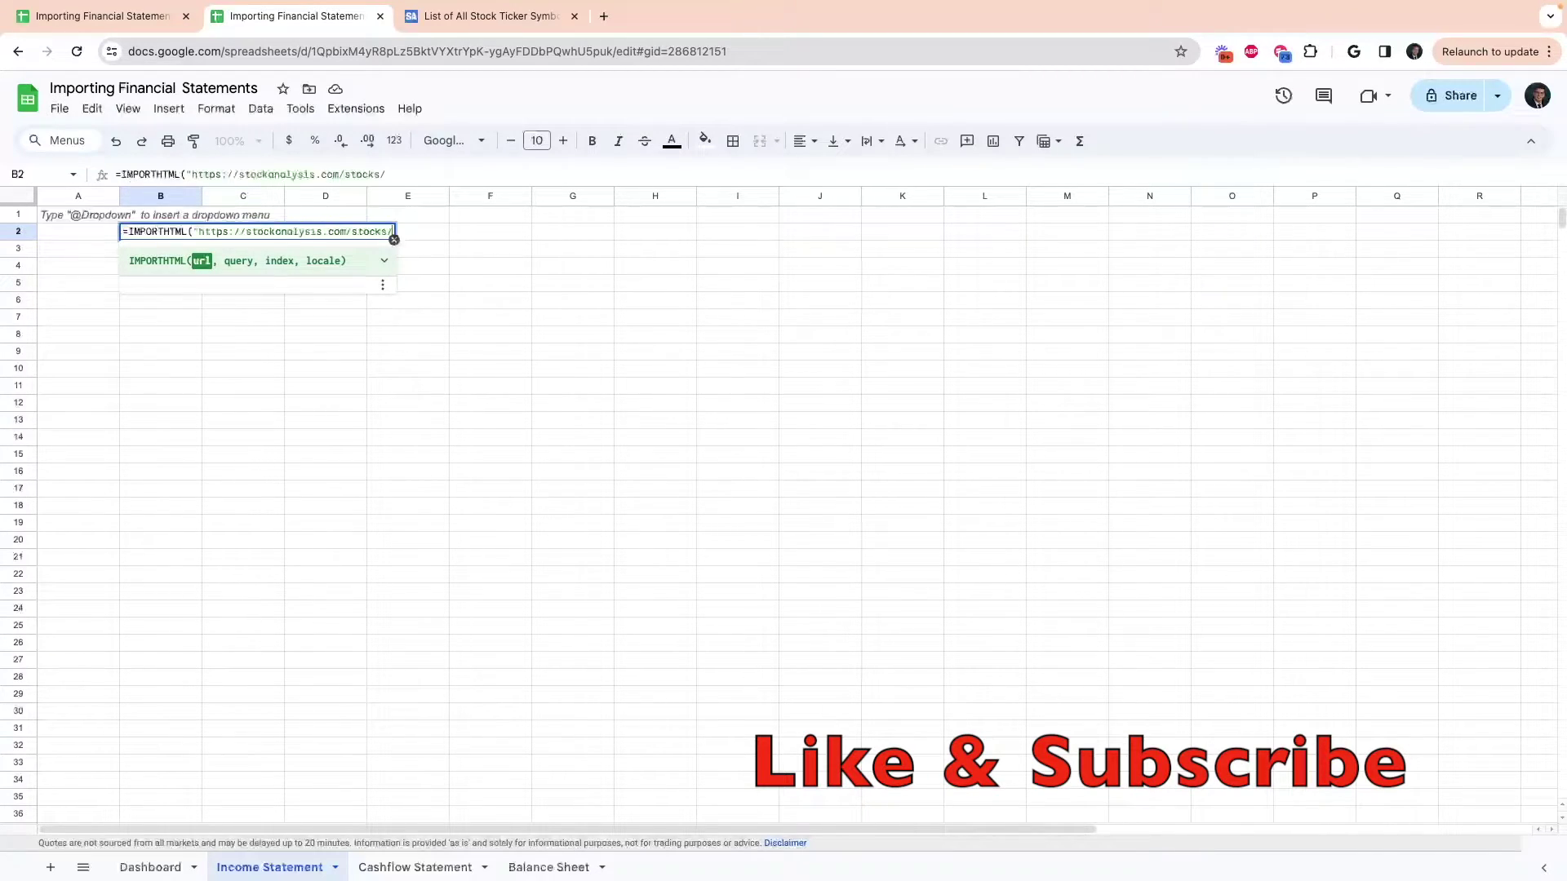
text(")
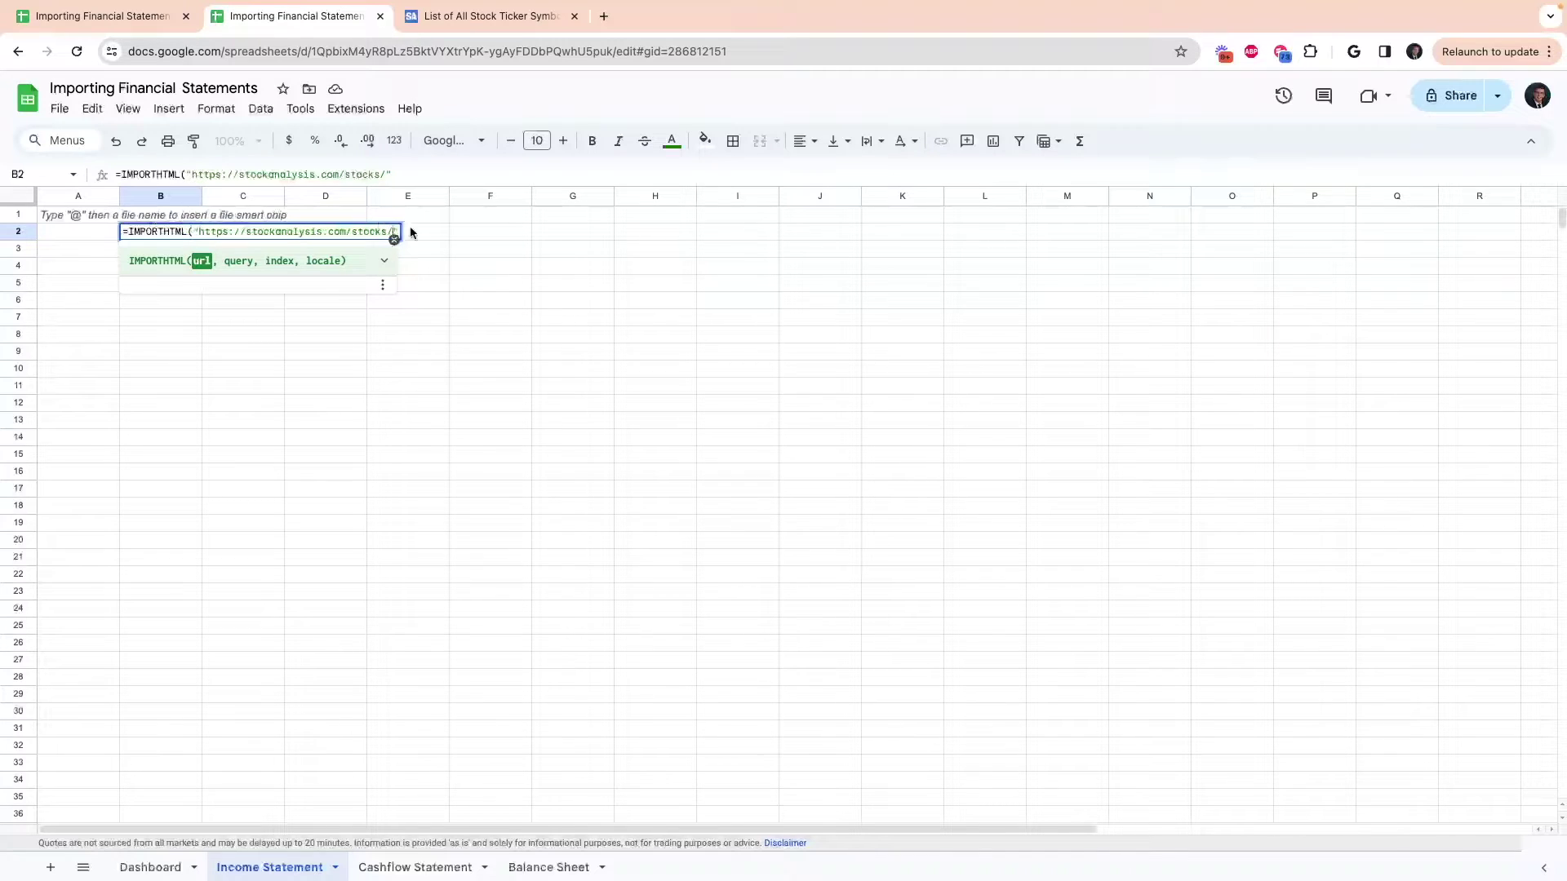
text(KO/)
key(Right)
text(,)
key(Left)
key(Left)
text(financial)
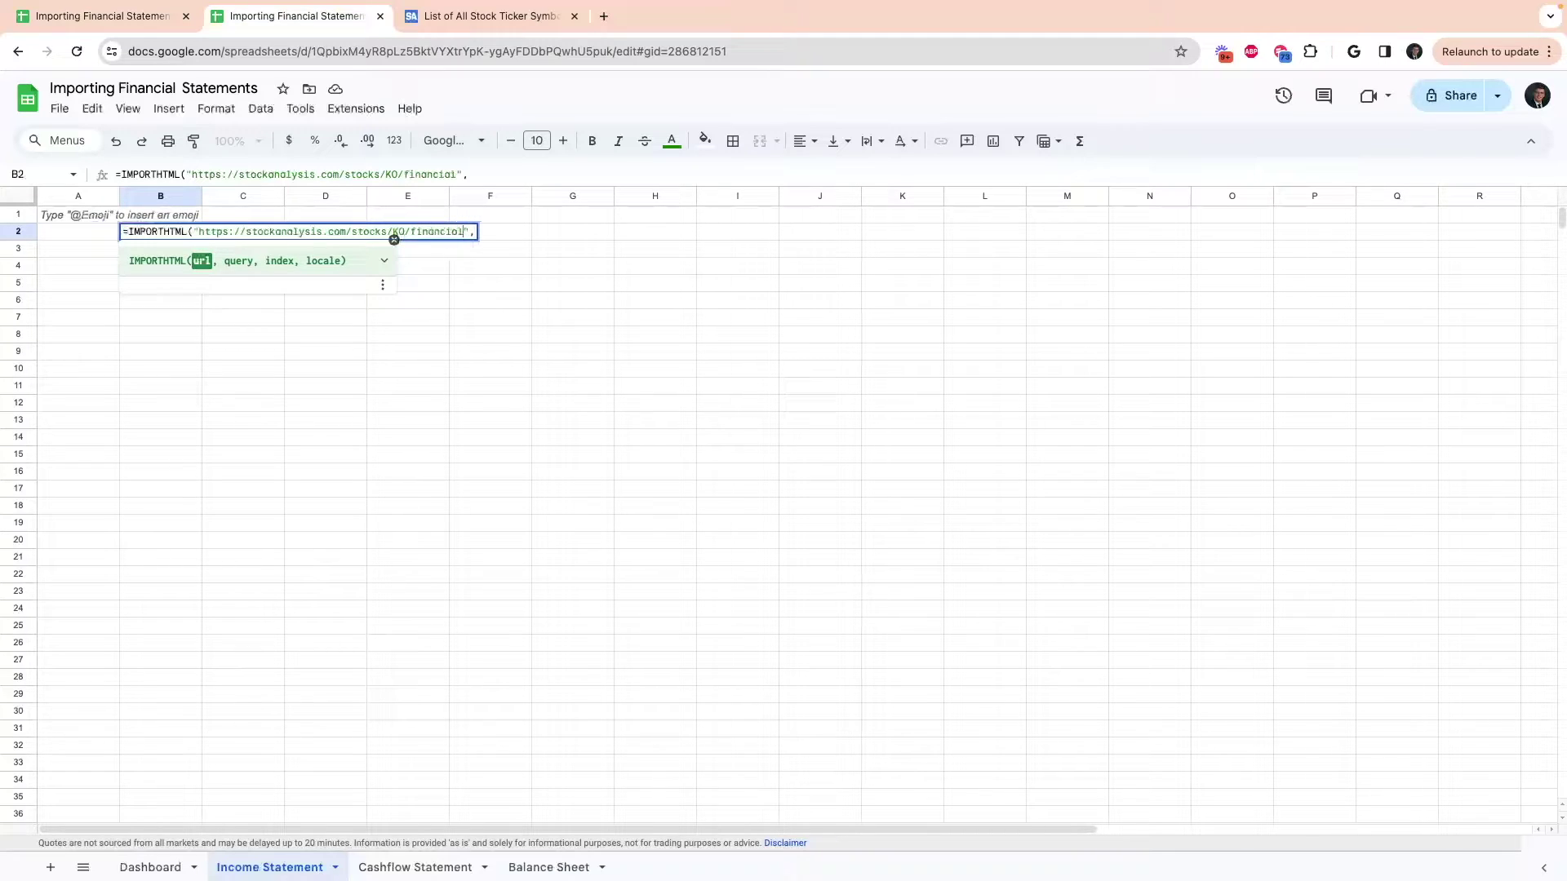
text(s)
key(Right)
key(Right)
text("table)
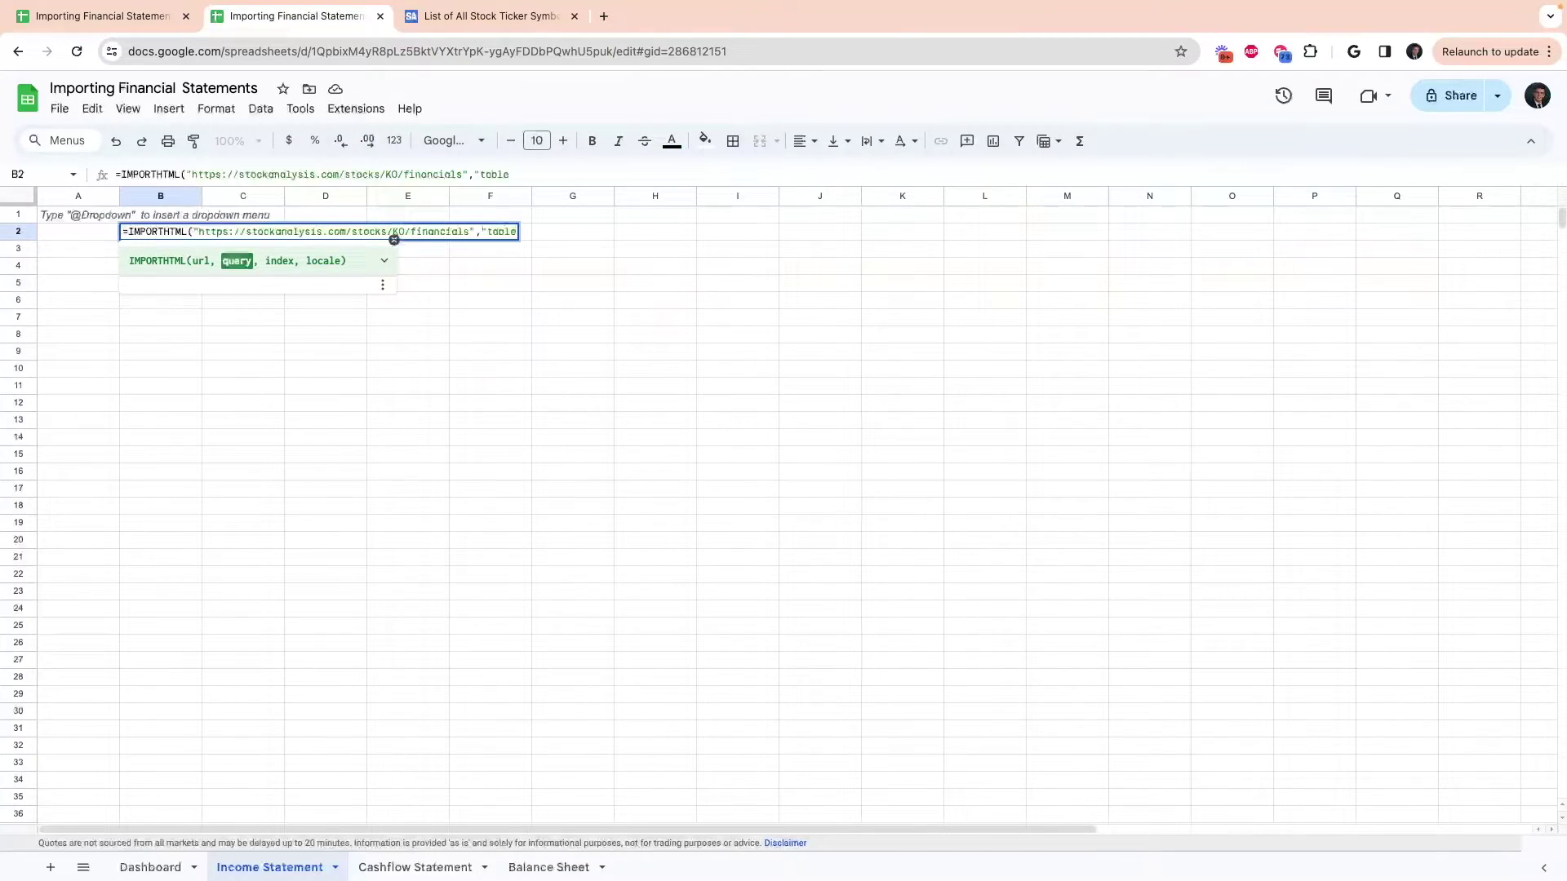
text(",1))
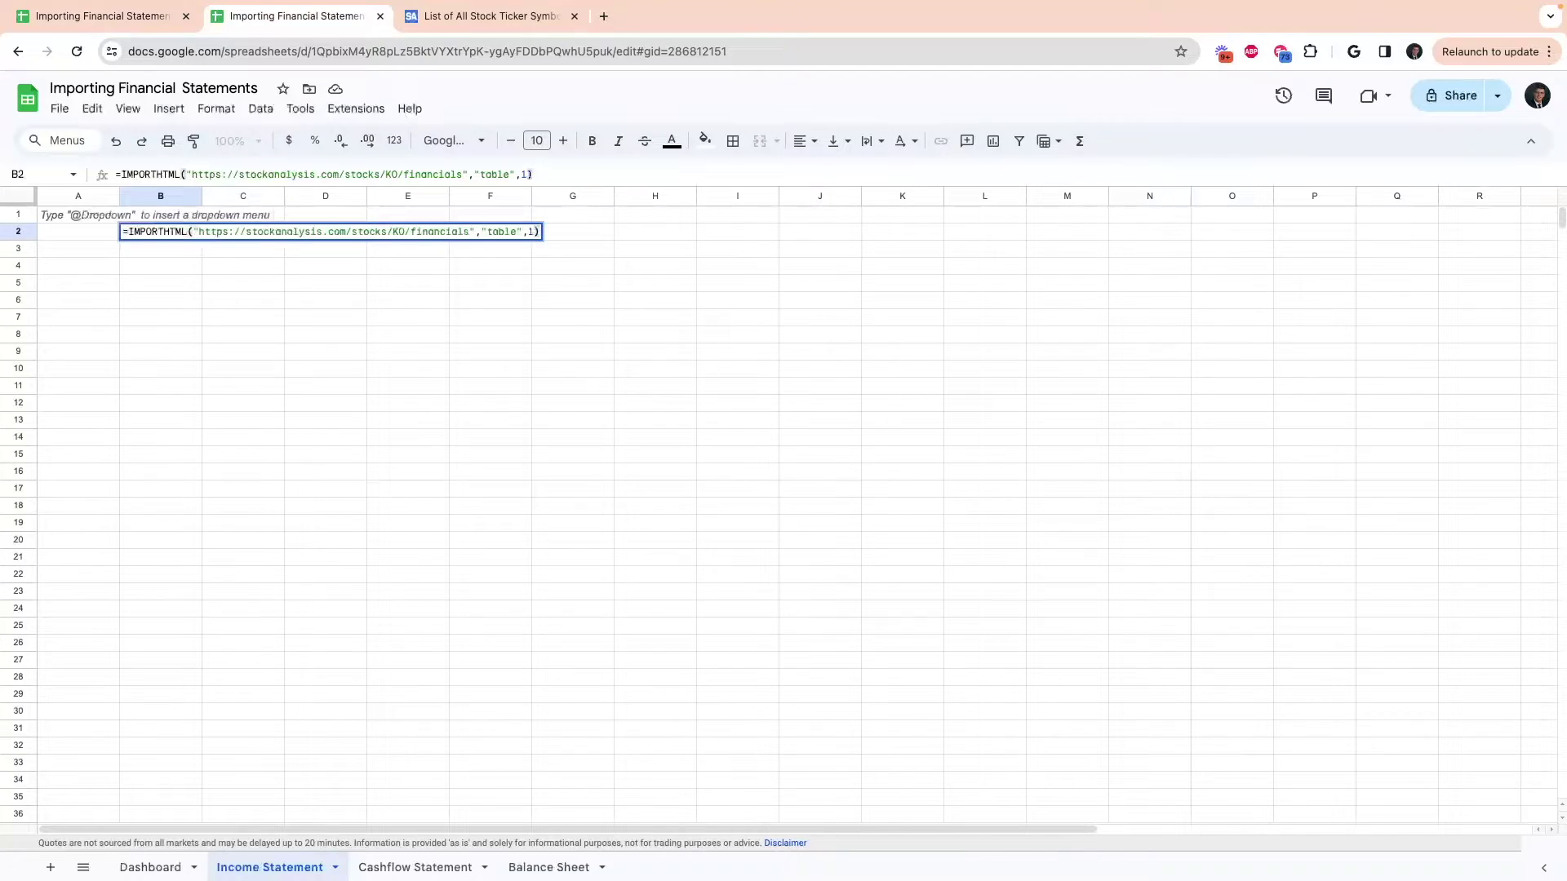
key(Return)
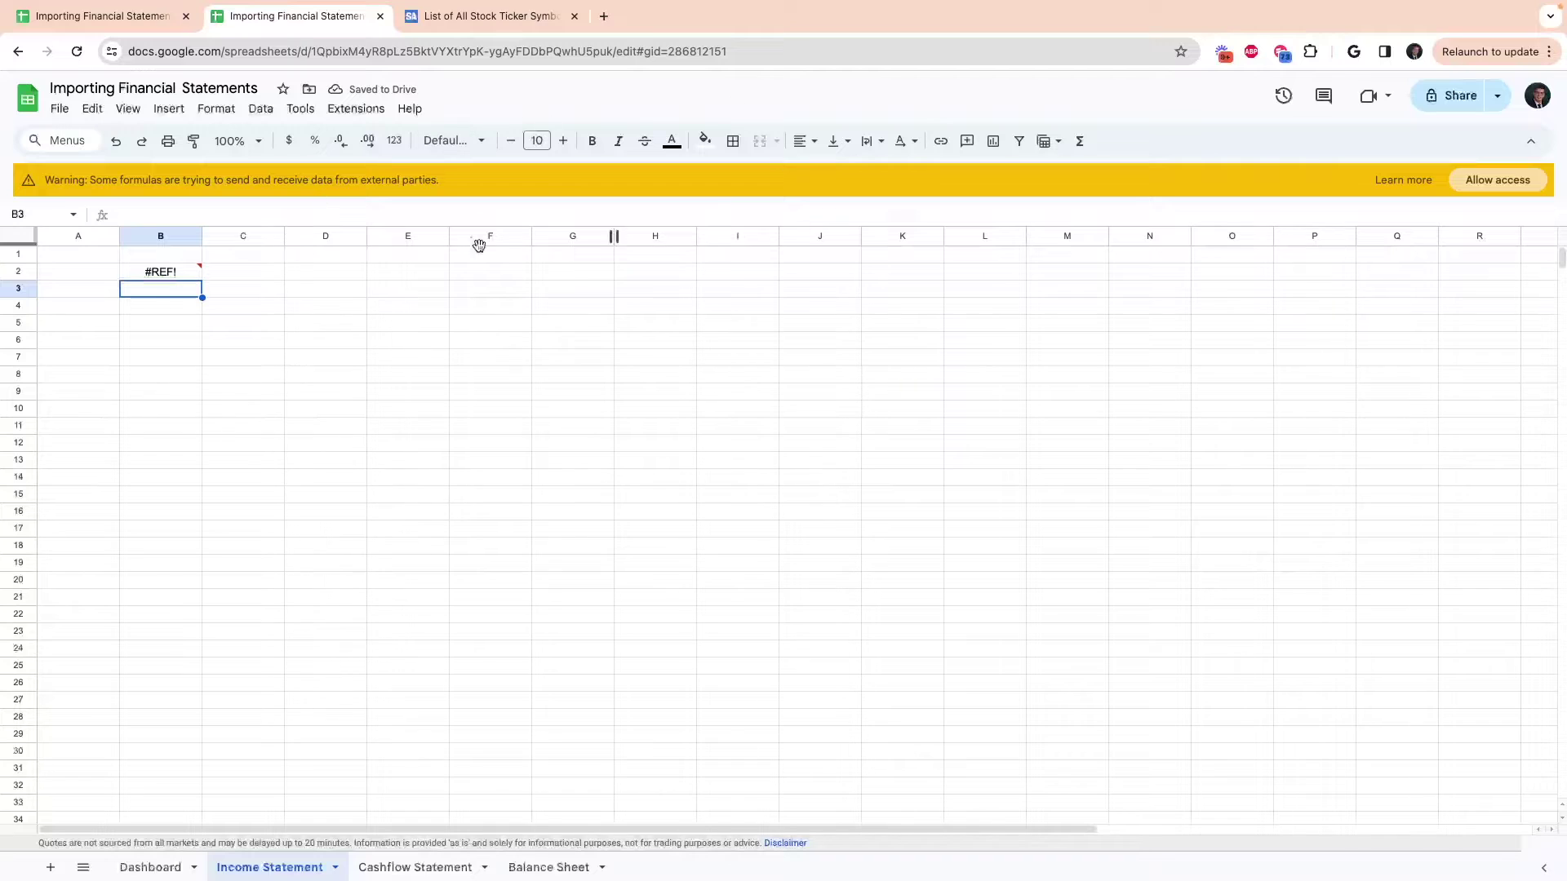
- Allow external data access so the financials table, 2023 to 2014, loads from B2
click(1504, 179)
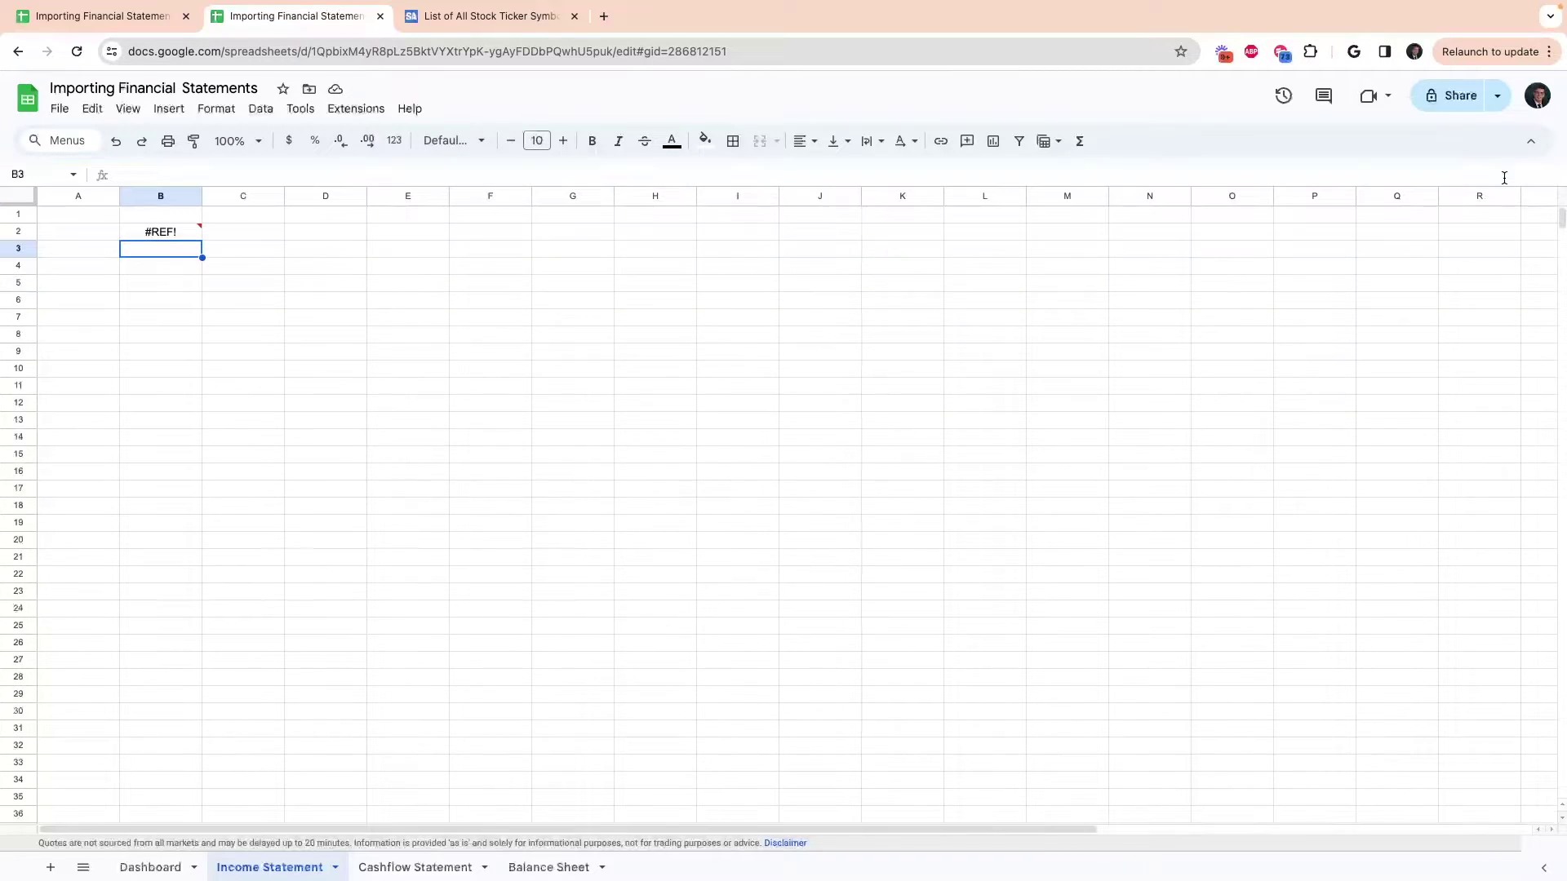
key(Up)
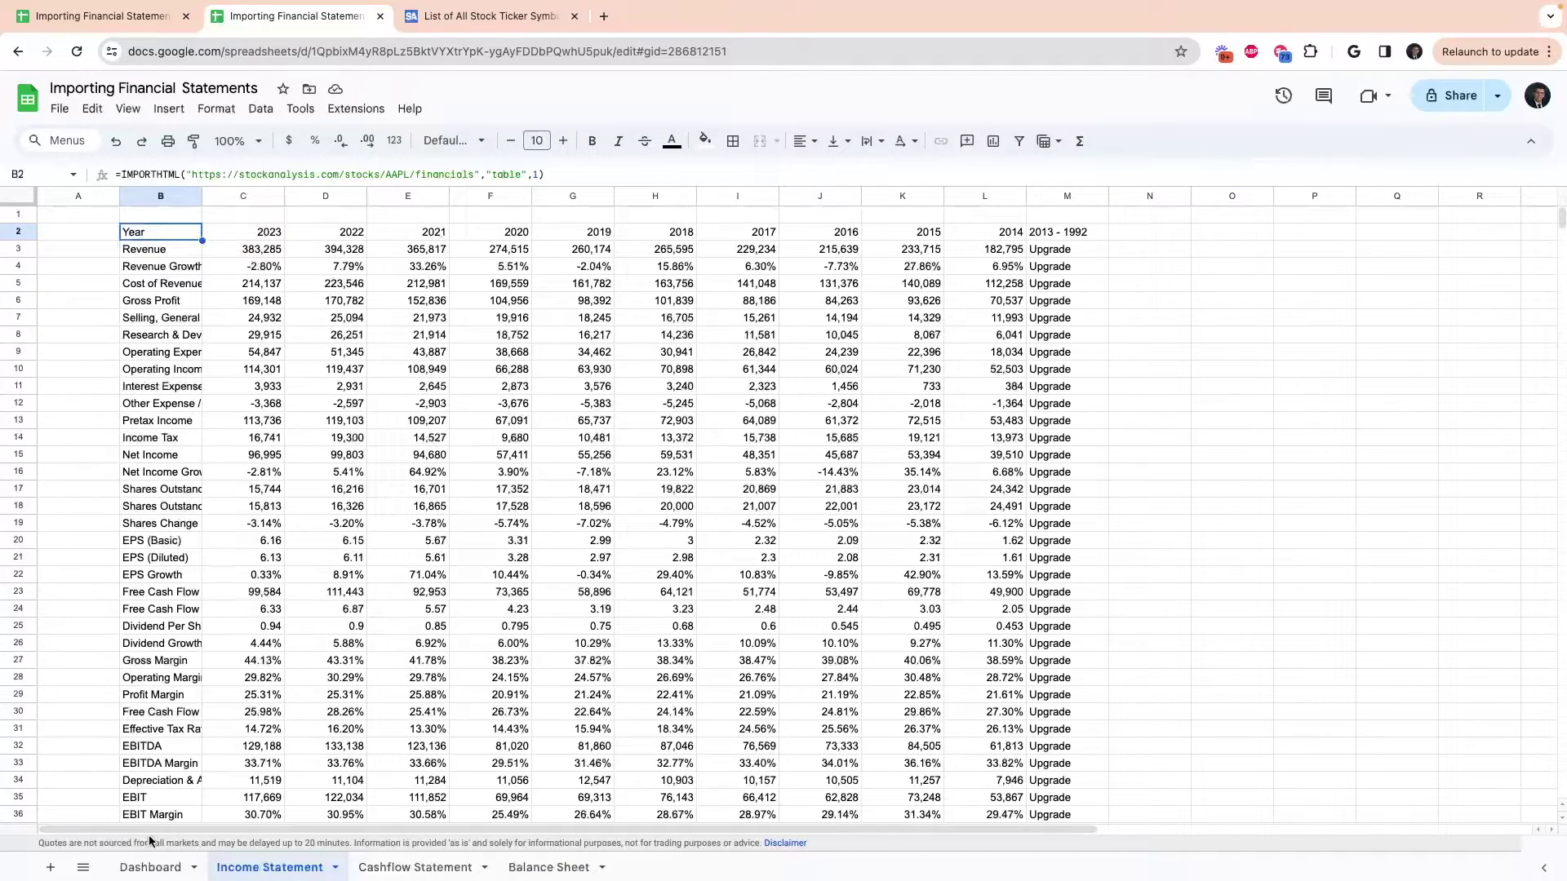
click(151, 866)
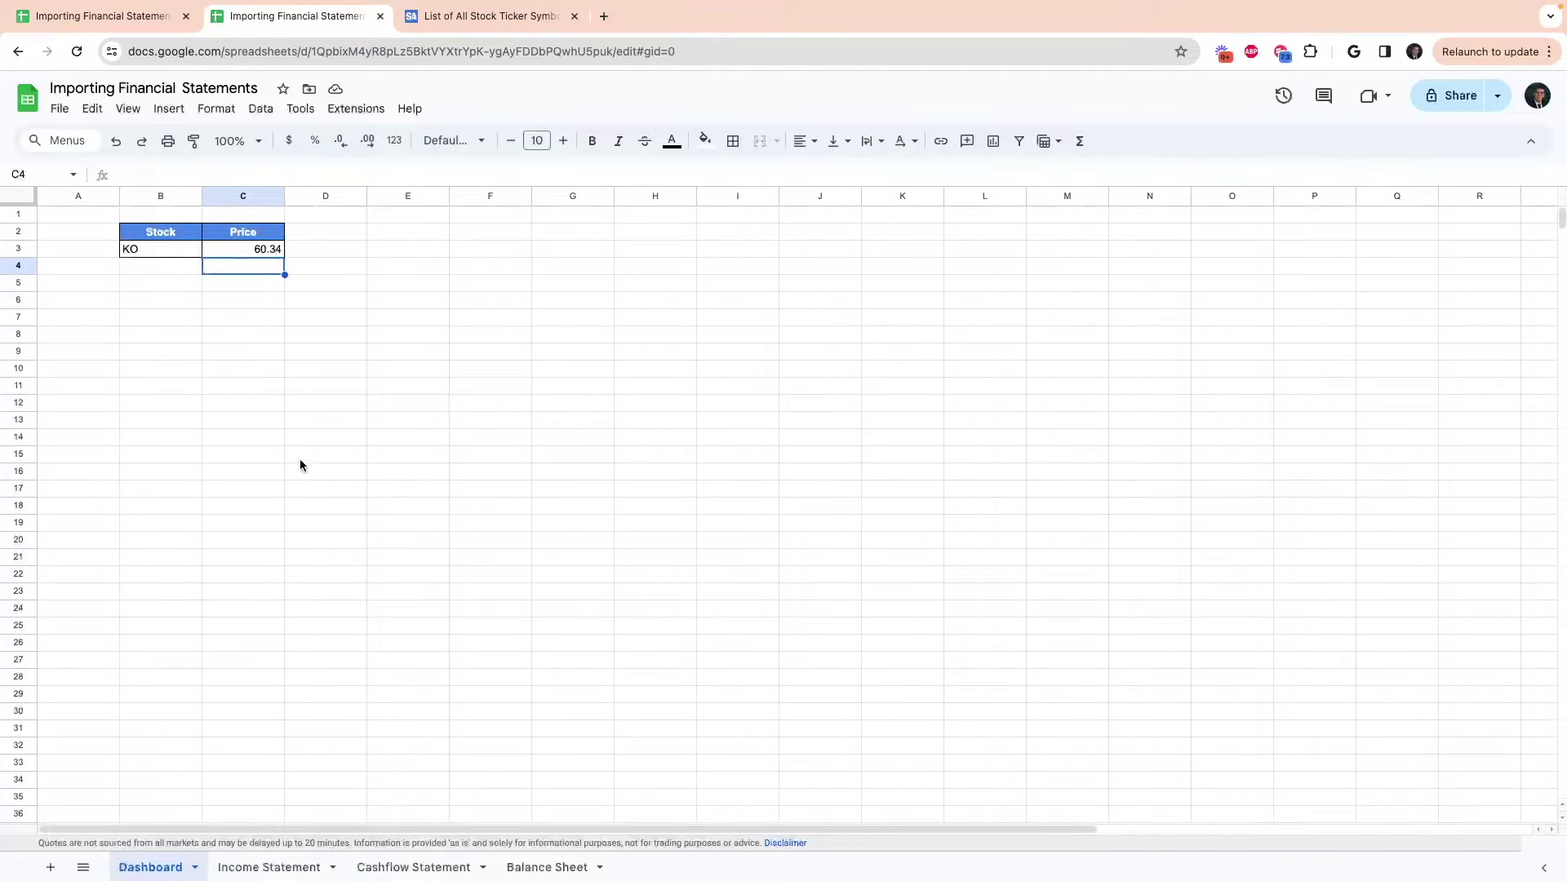
click(269, 867)
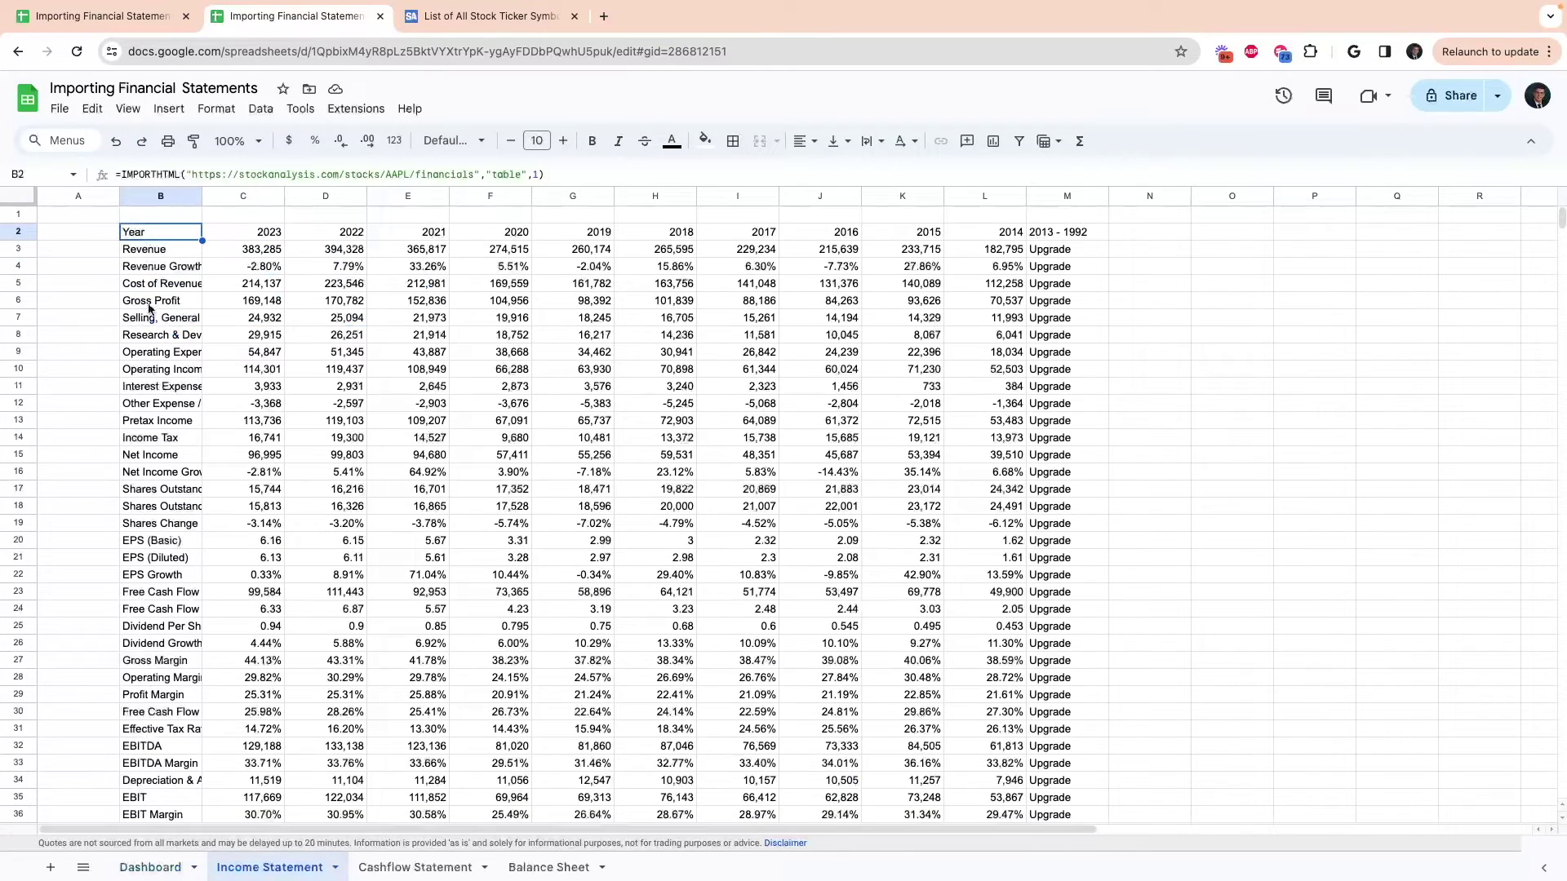
click(184, 174)
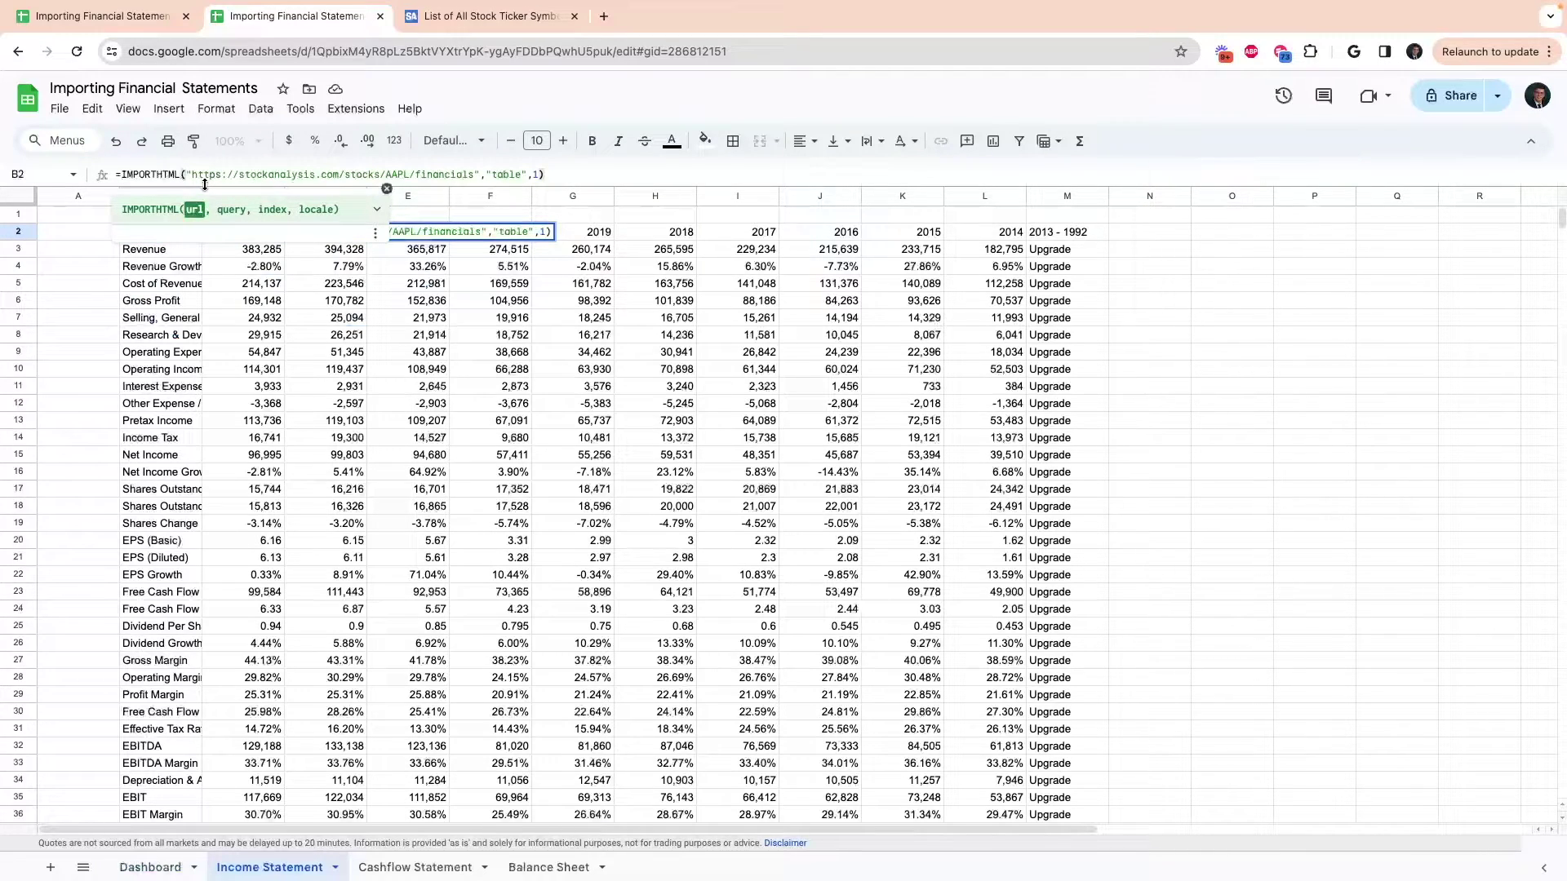
- Split B2's URL into a CONCAT of the stocks address and '/financials', deleting AAPL
text(concat()
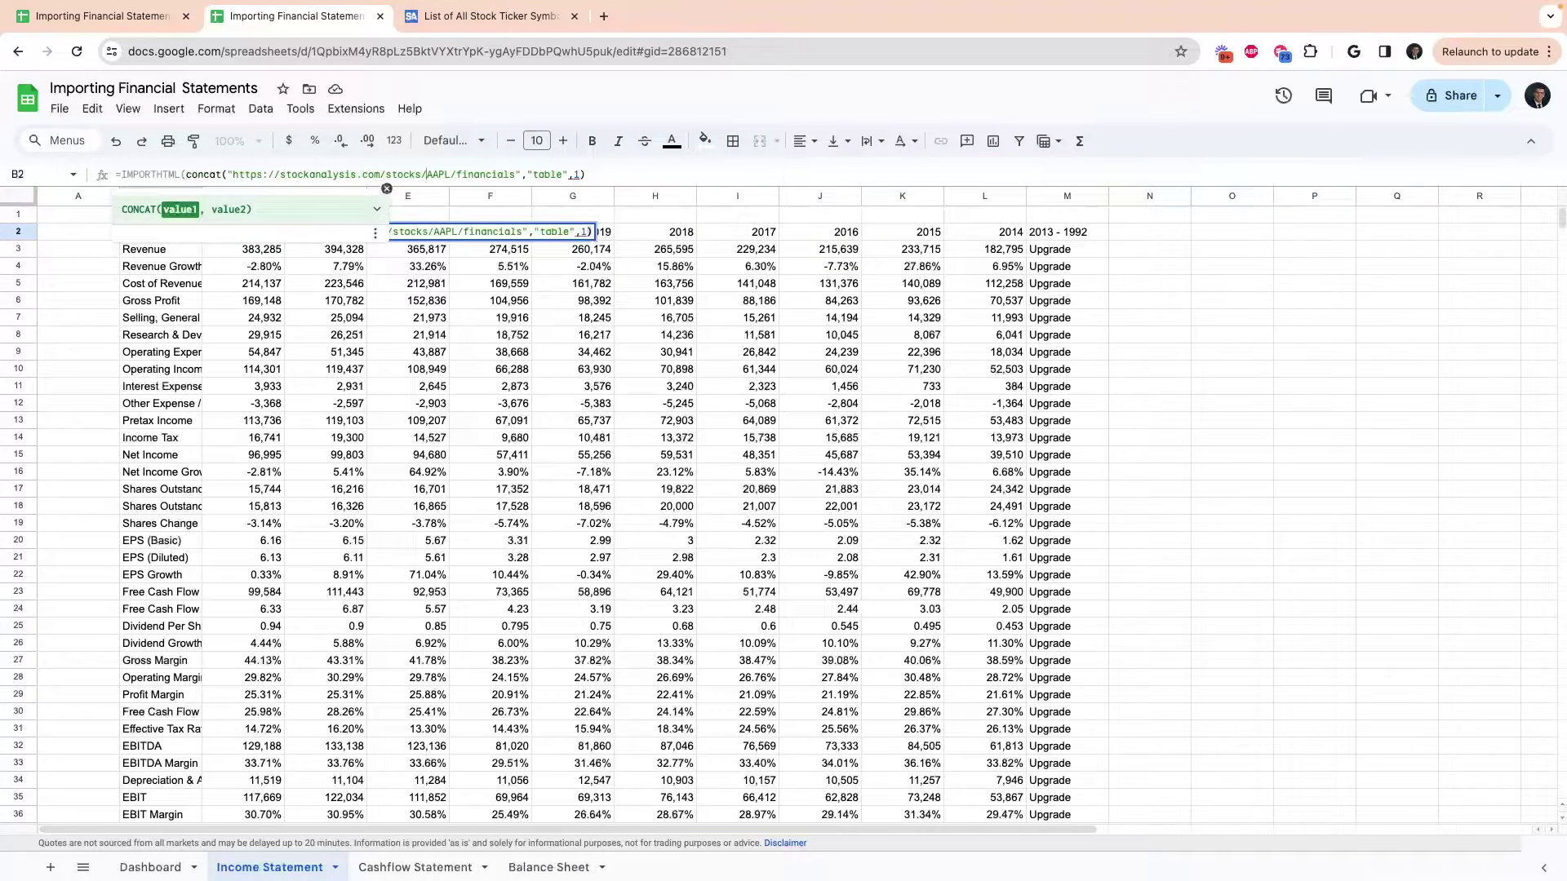
text(")
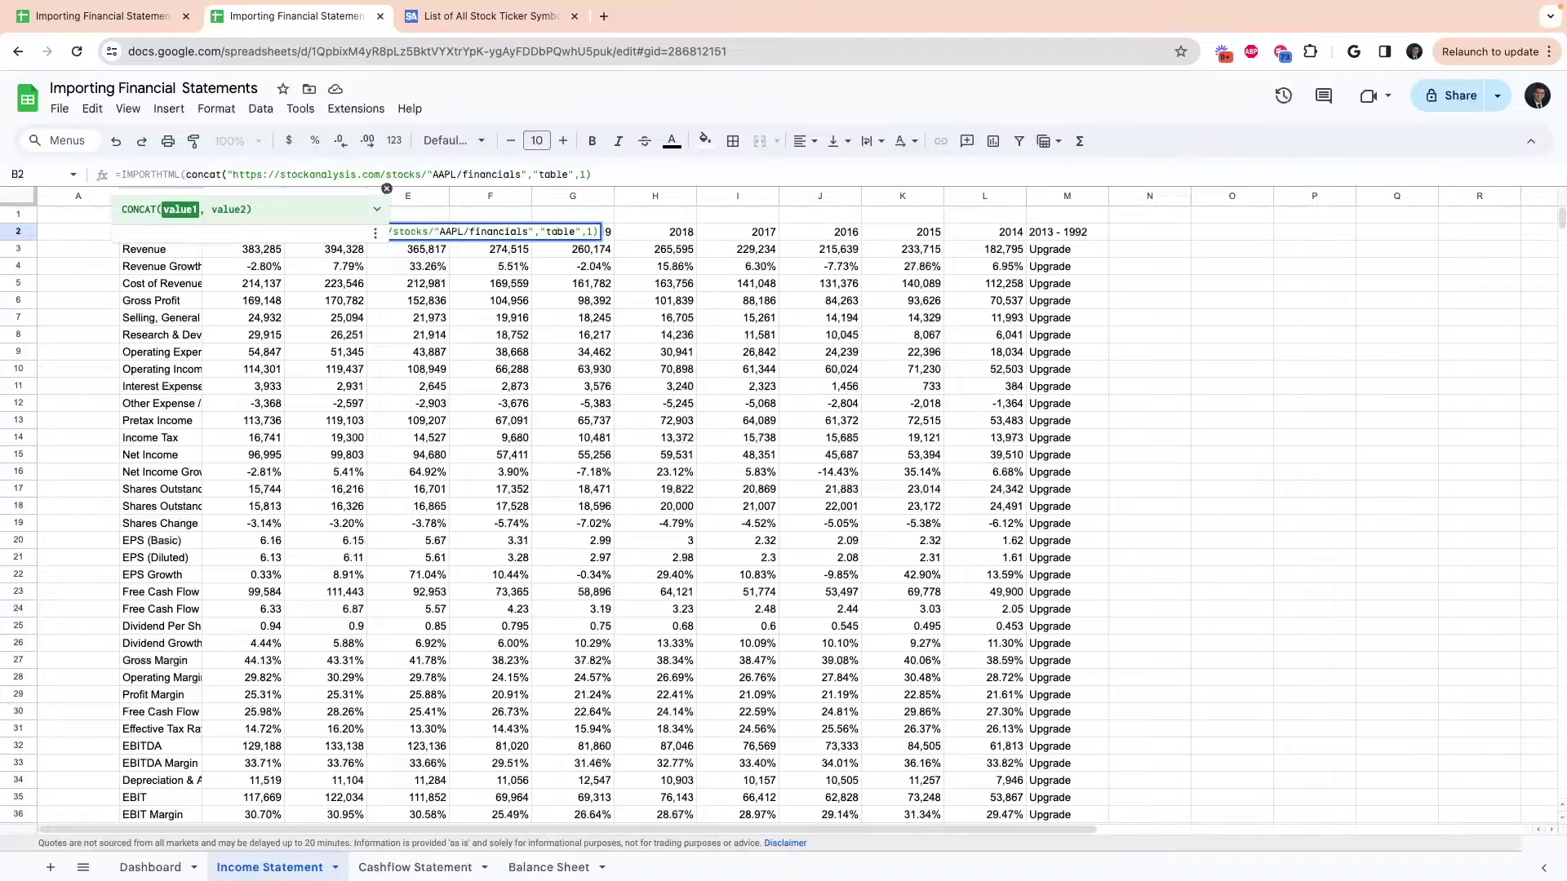
text(,)
key(shift+Right)
key(shift+Right)
key(shift+Right)
key(shift+Right)
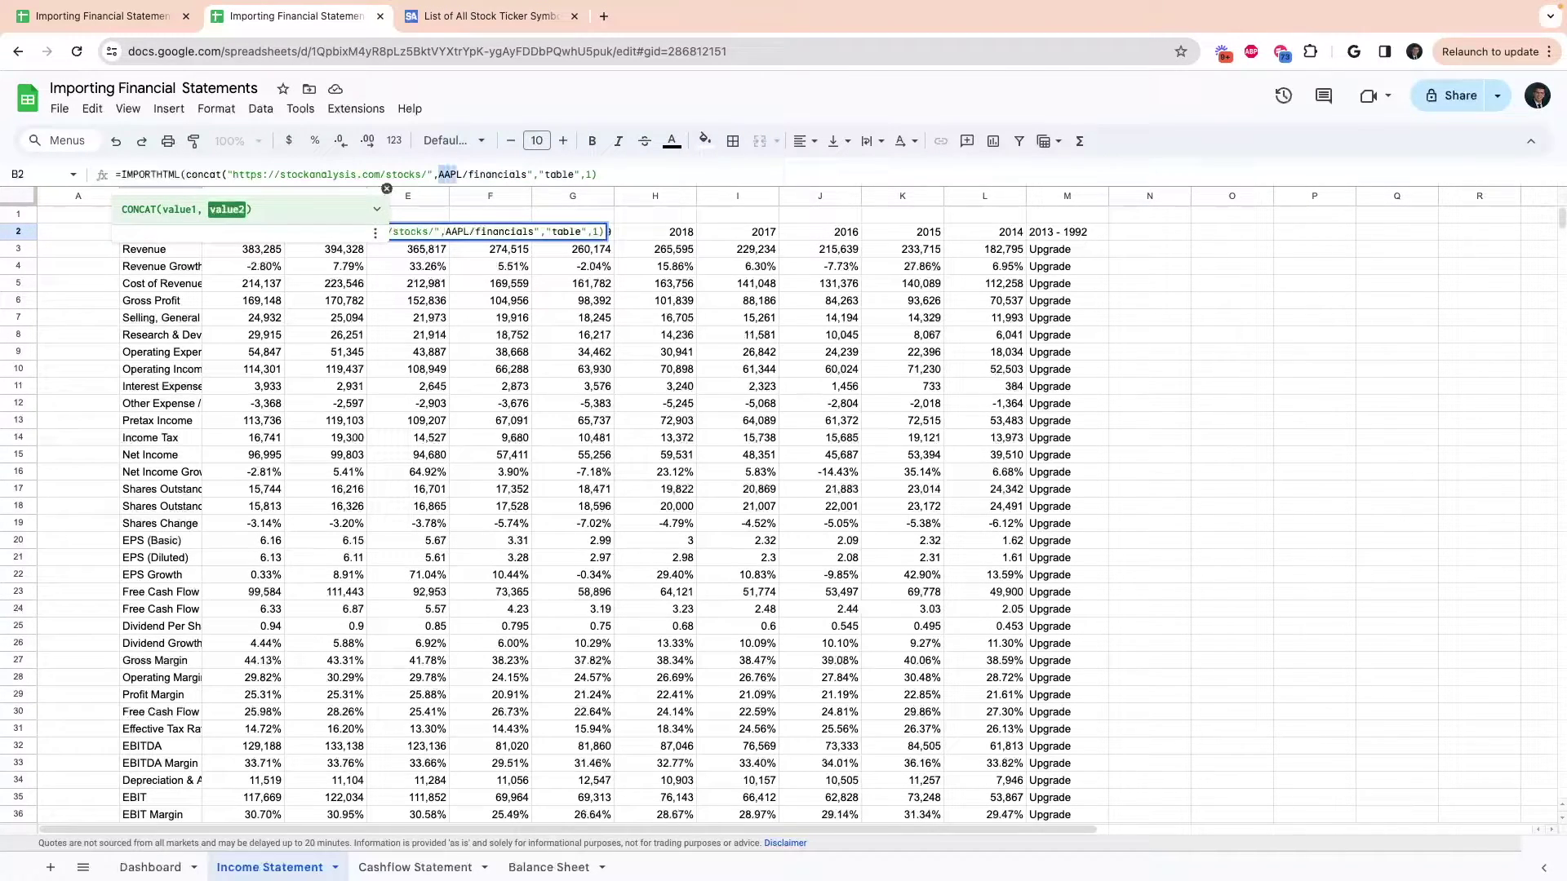
key(BackSpace)
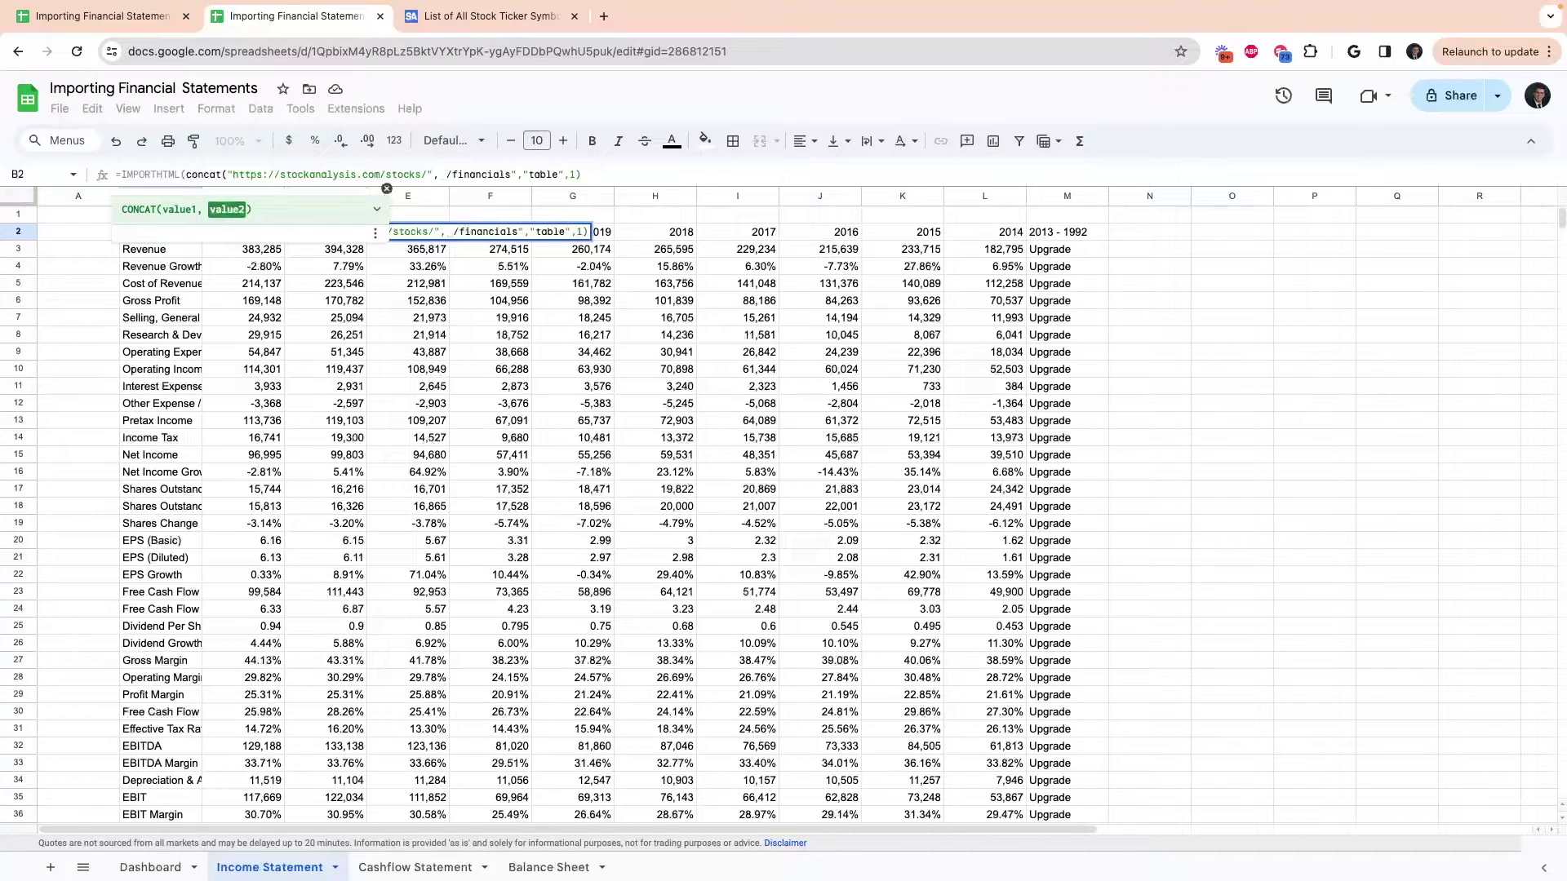
click(150, 867)
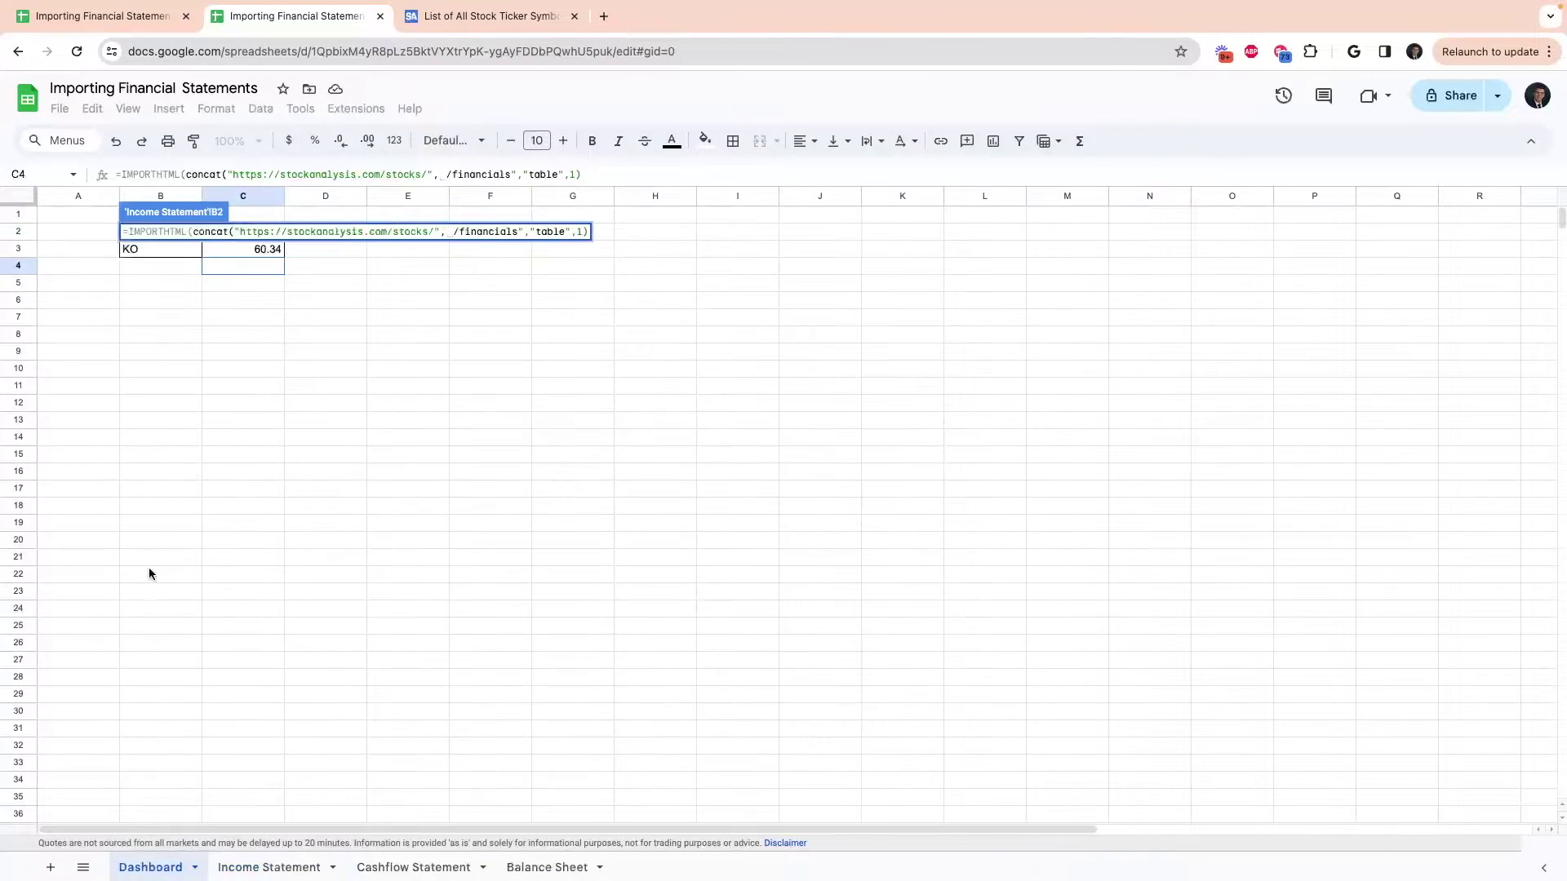
- Build the URL as concat(concat(stocks URL, Dashboard!B3), "/financials") so KO's financials load
click(156, 253)
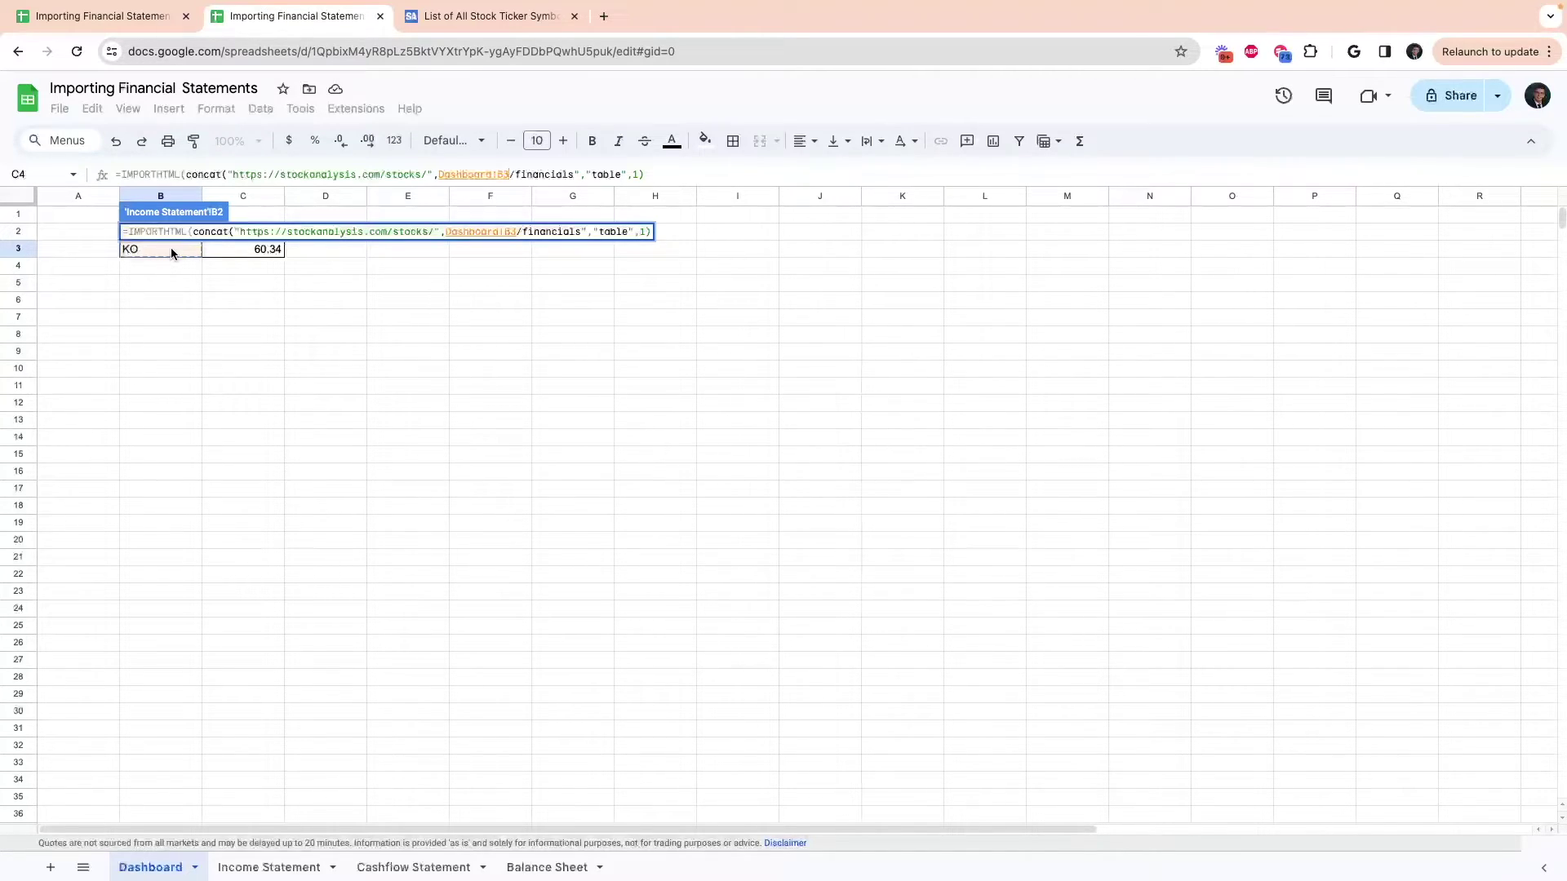
text(,)
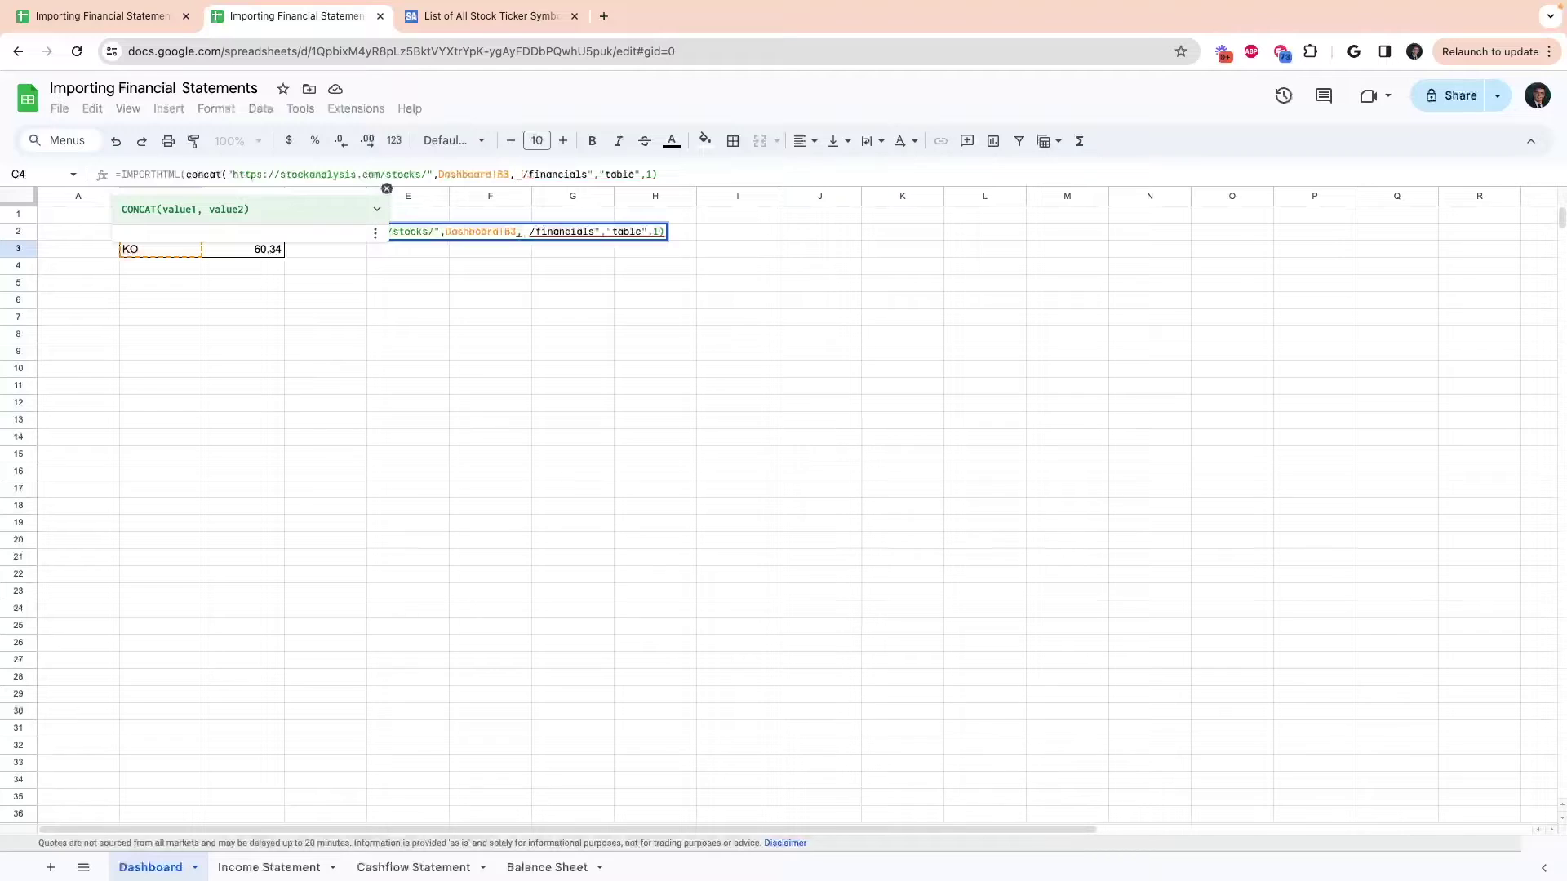
key(BackSpace)
key(BackSpace)
text())
drag(515, 174, 579, 175)
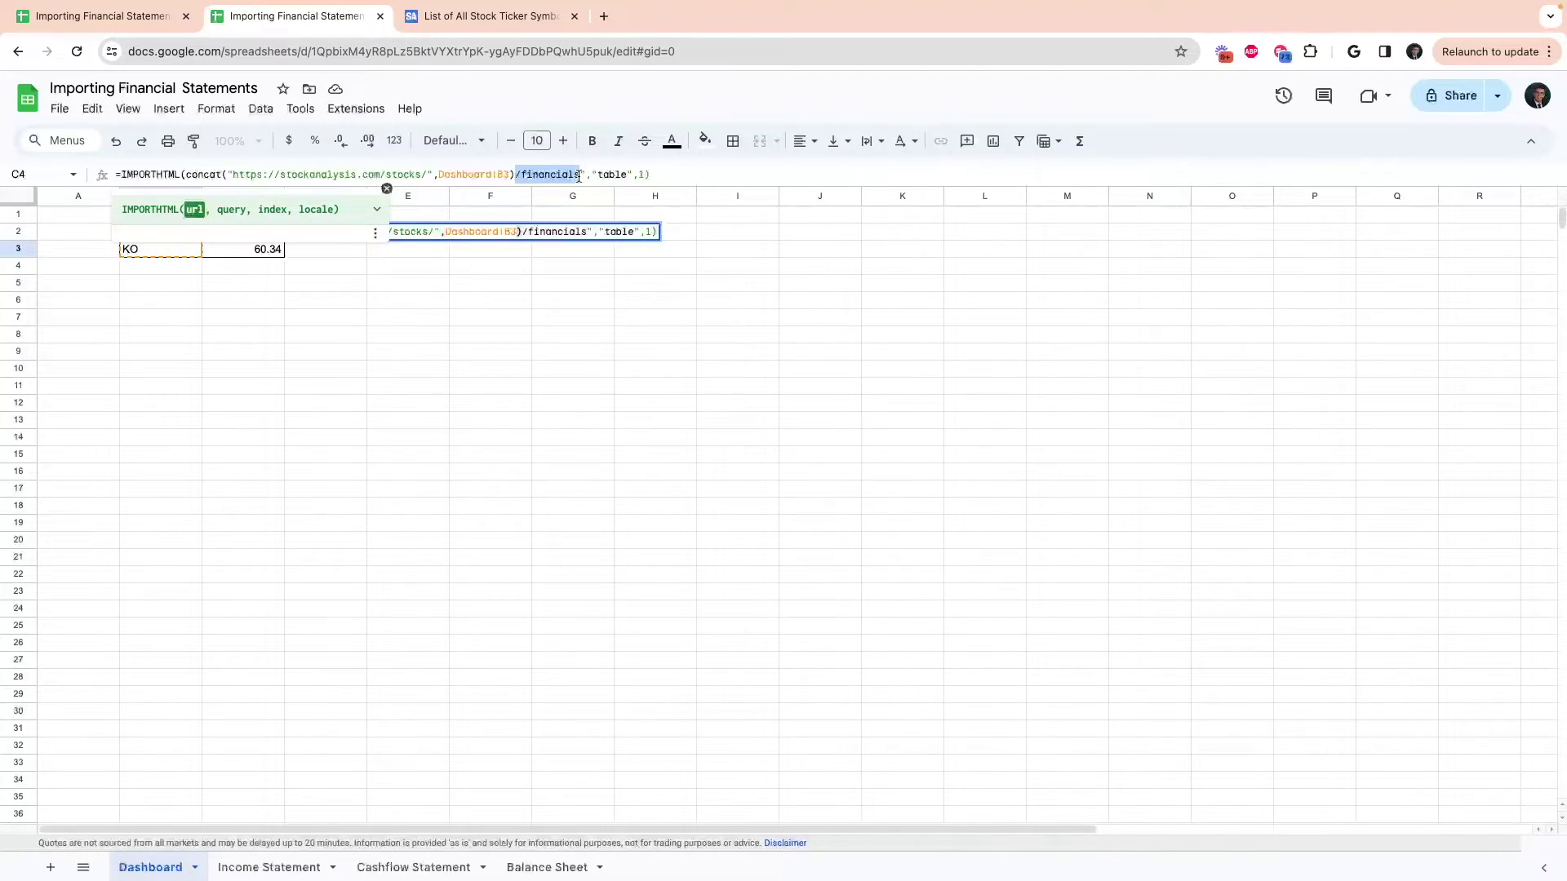
click(186, 174)
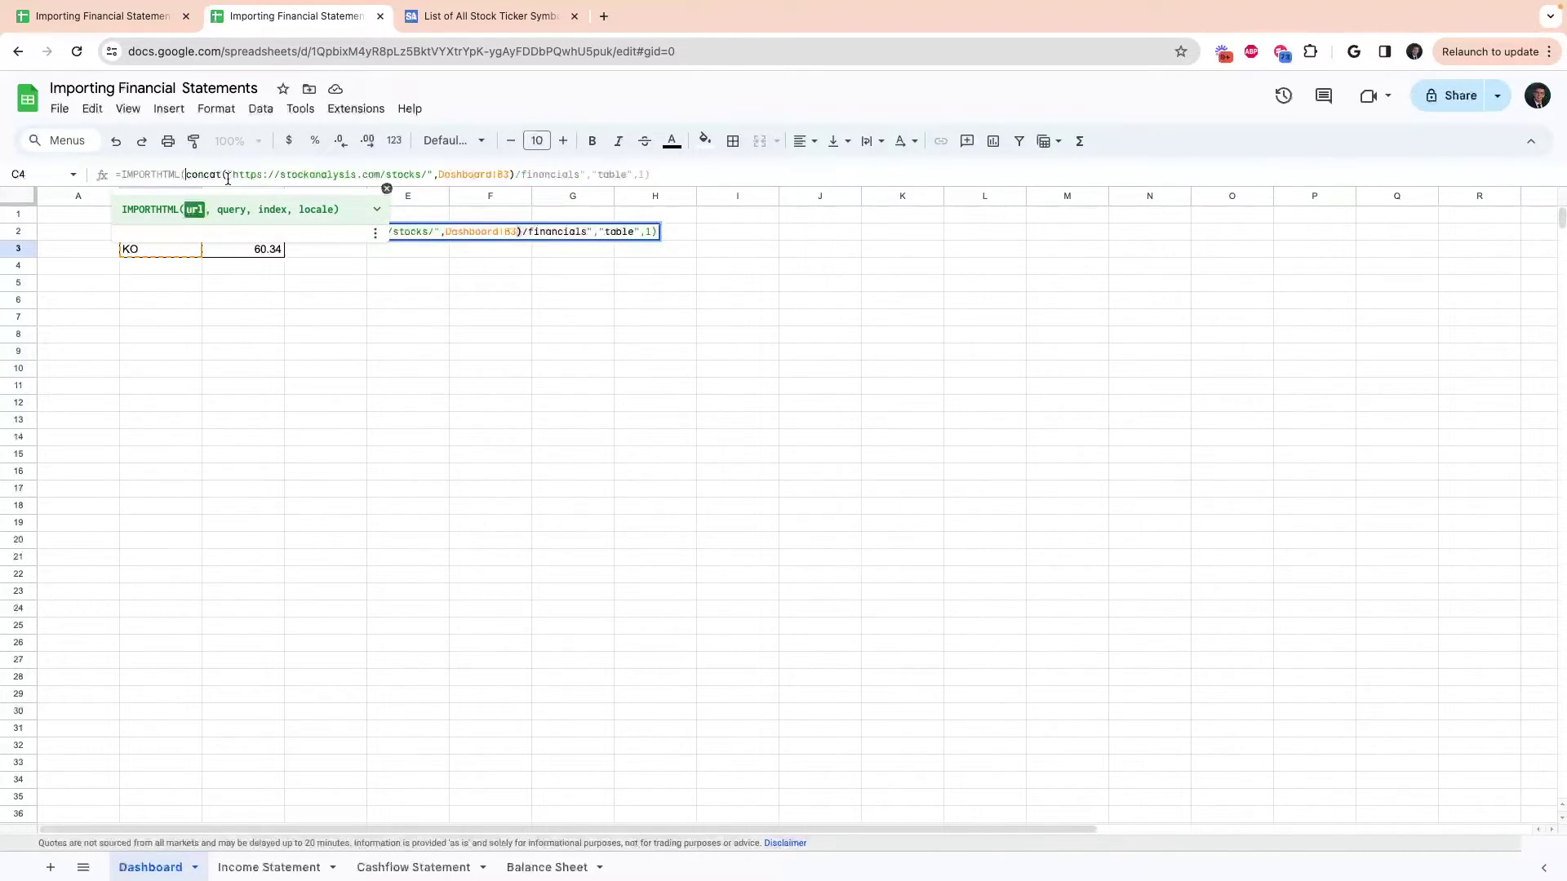
text(concat()
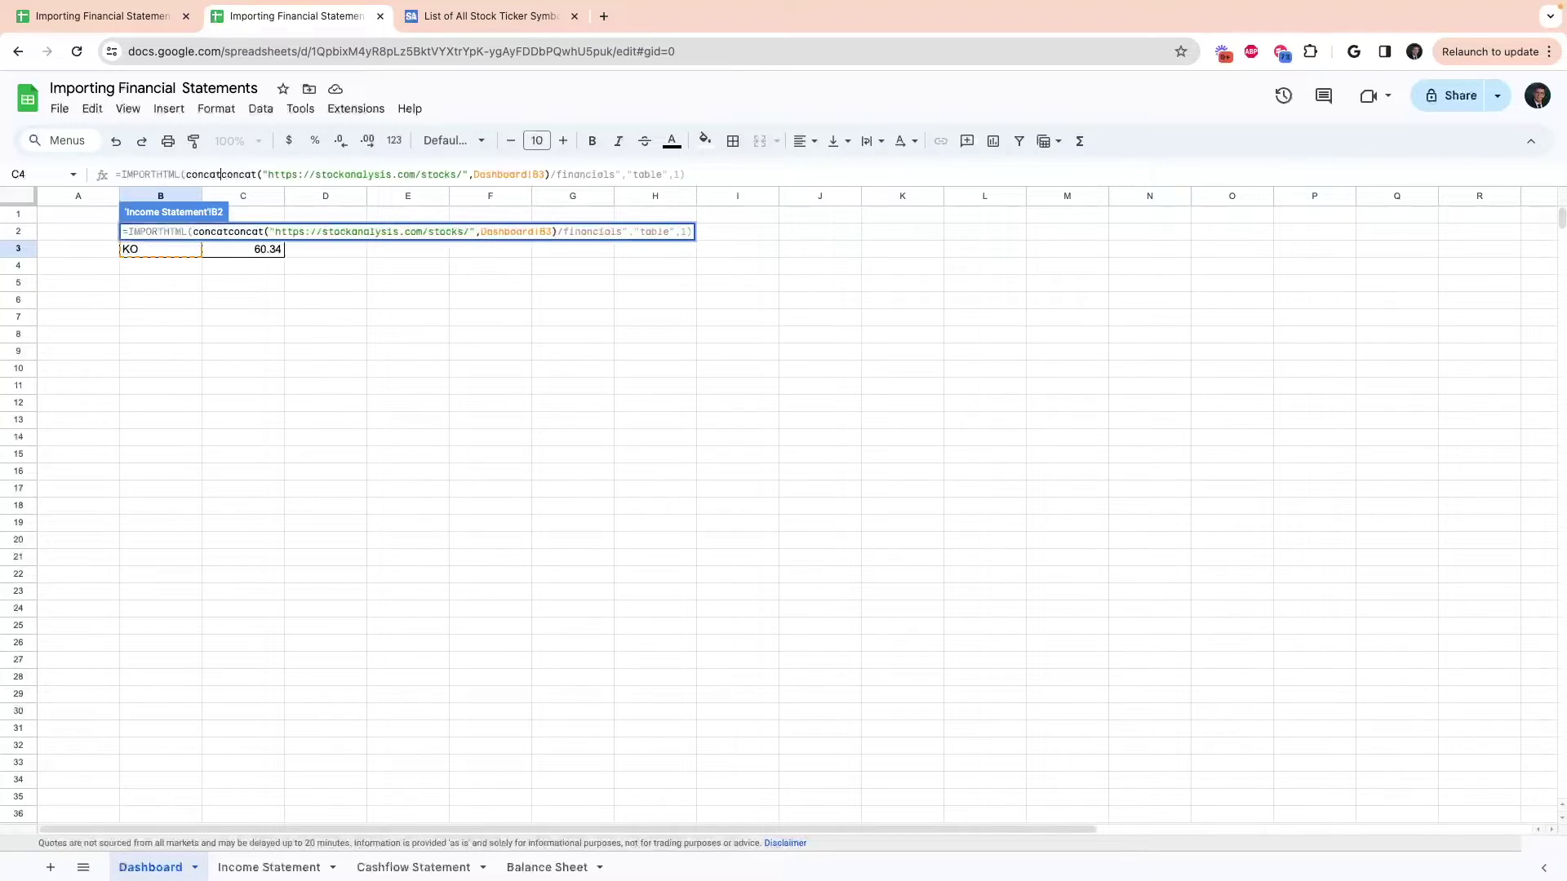
click(551, 174)
text())
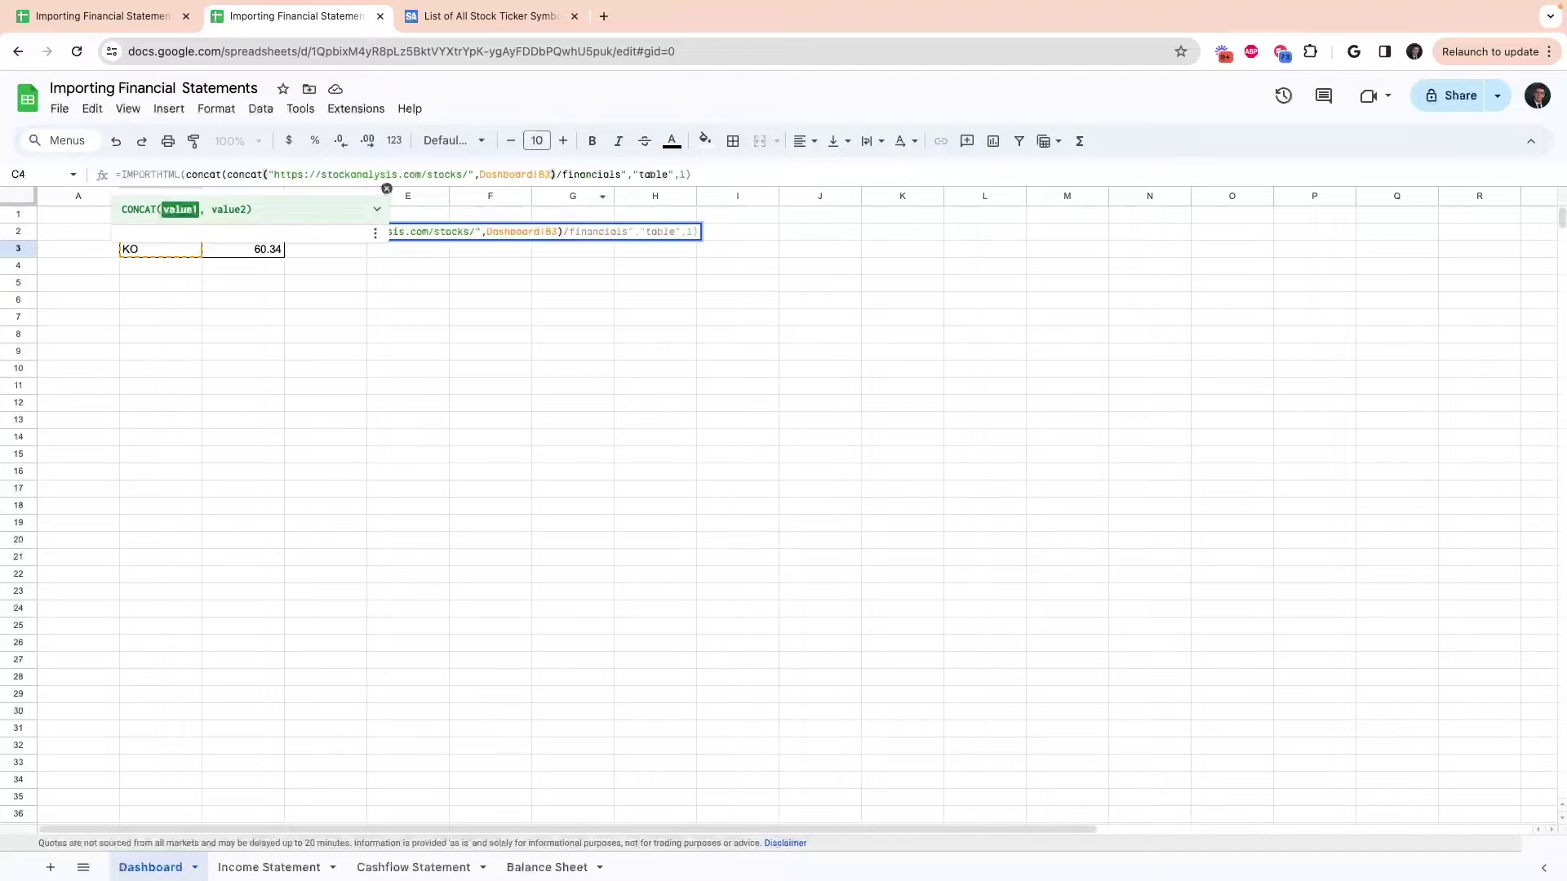
text(,)
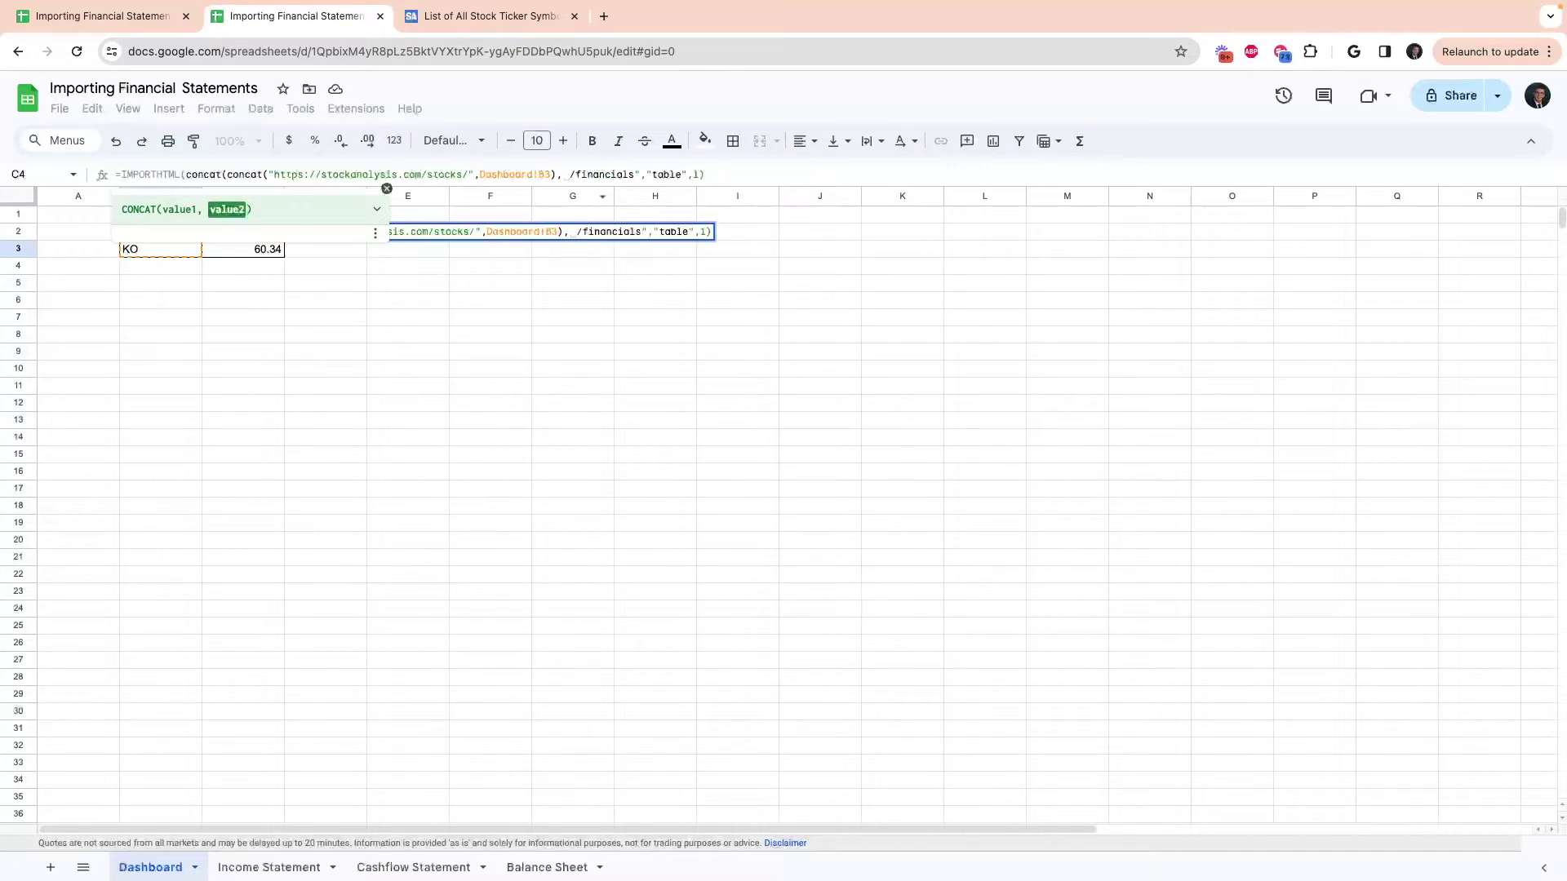
click(711, 232)
click(562, 174)
text(")
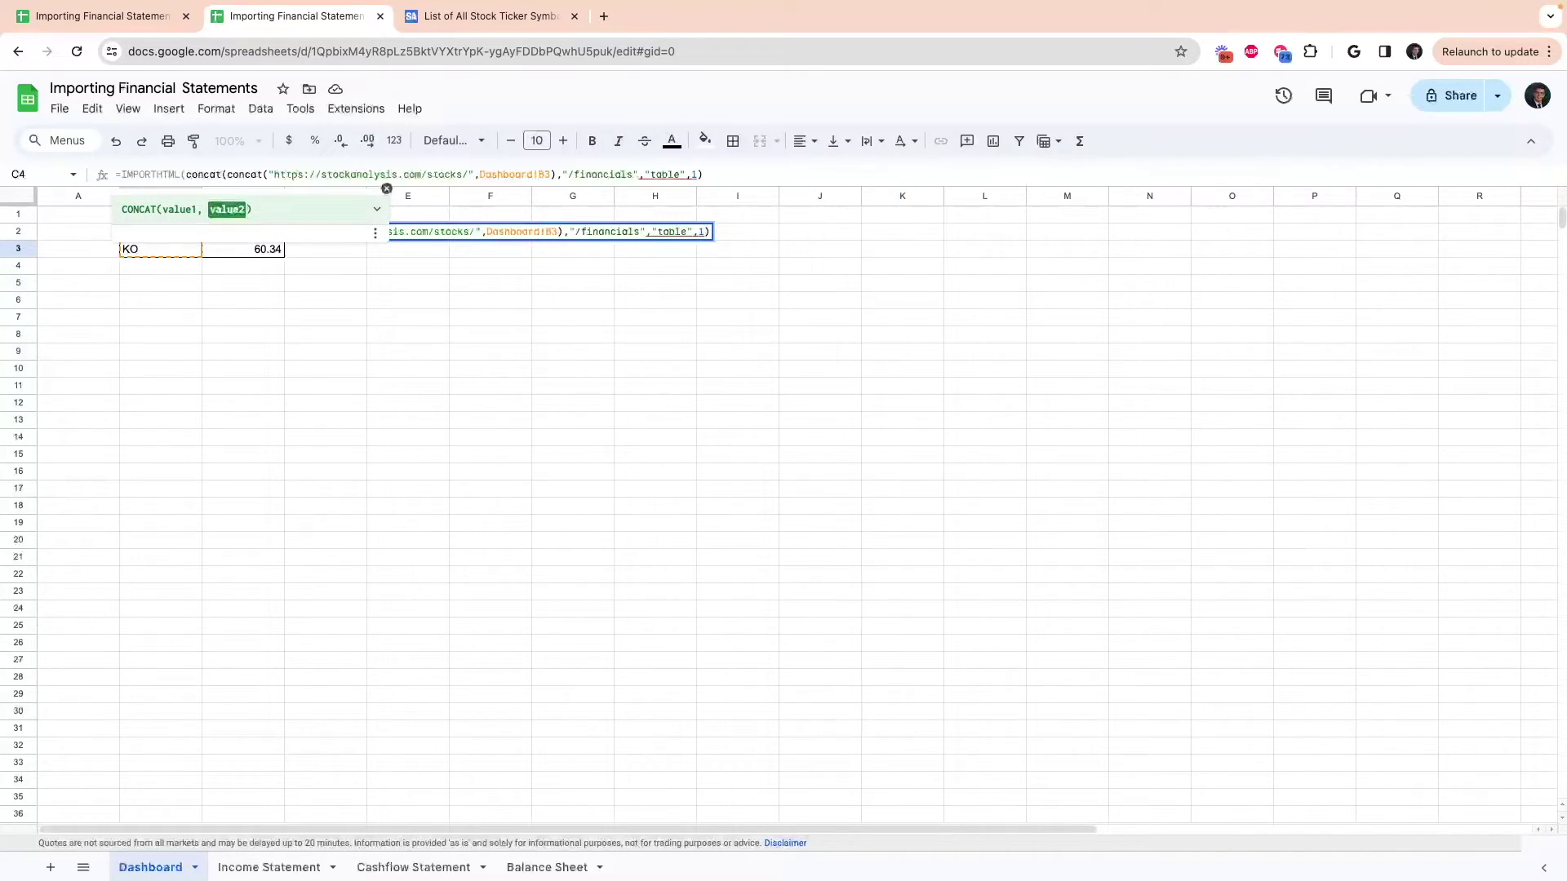
text())
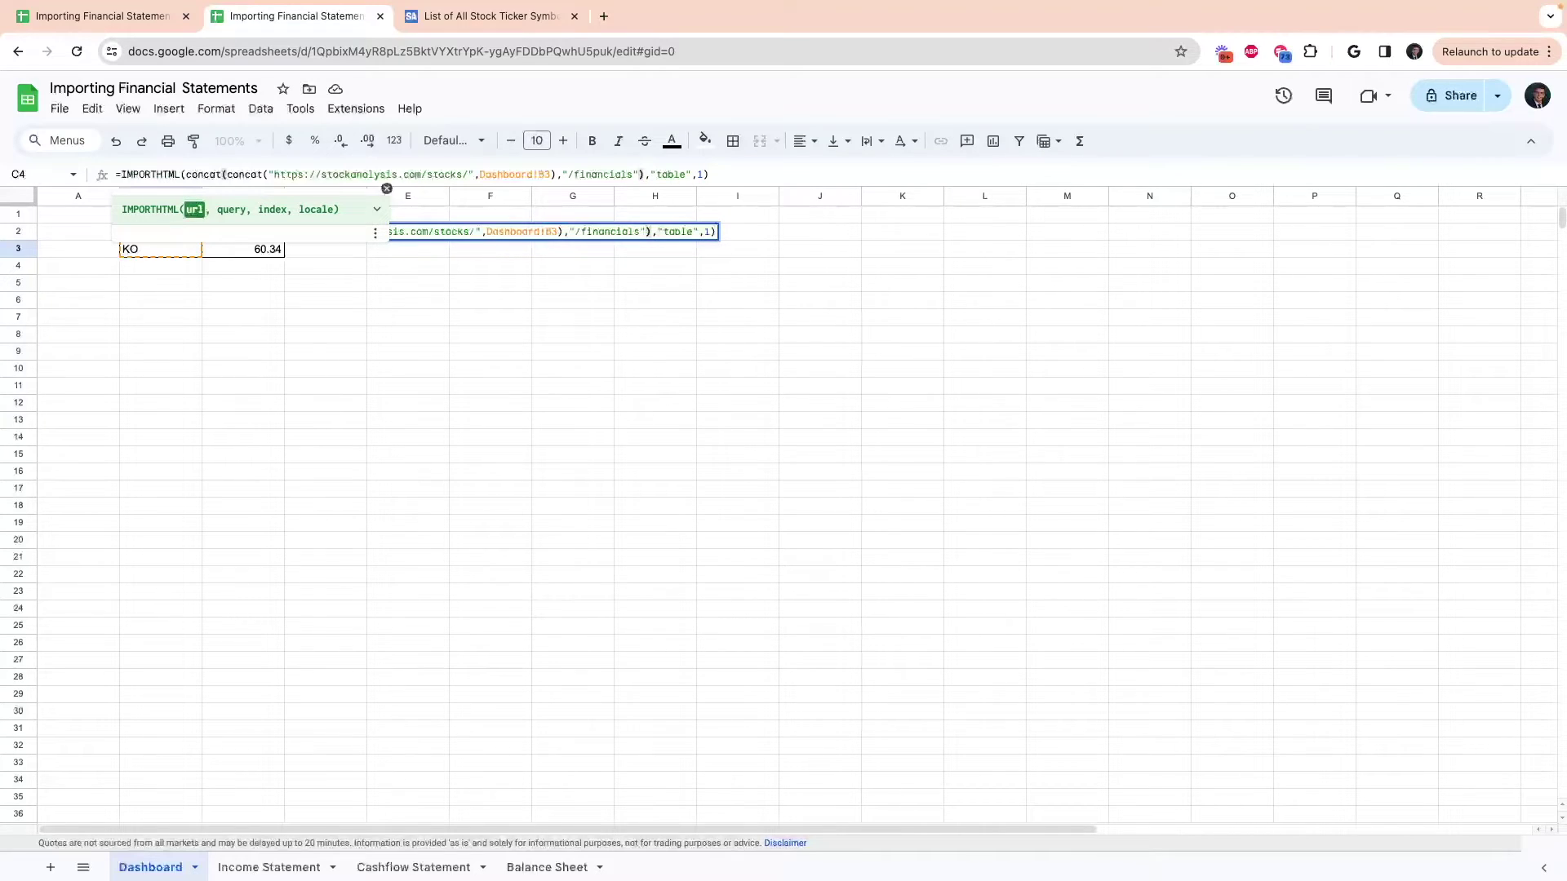
key(Return)
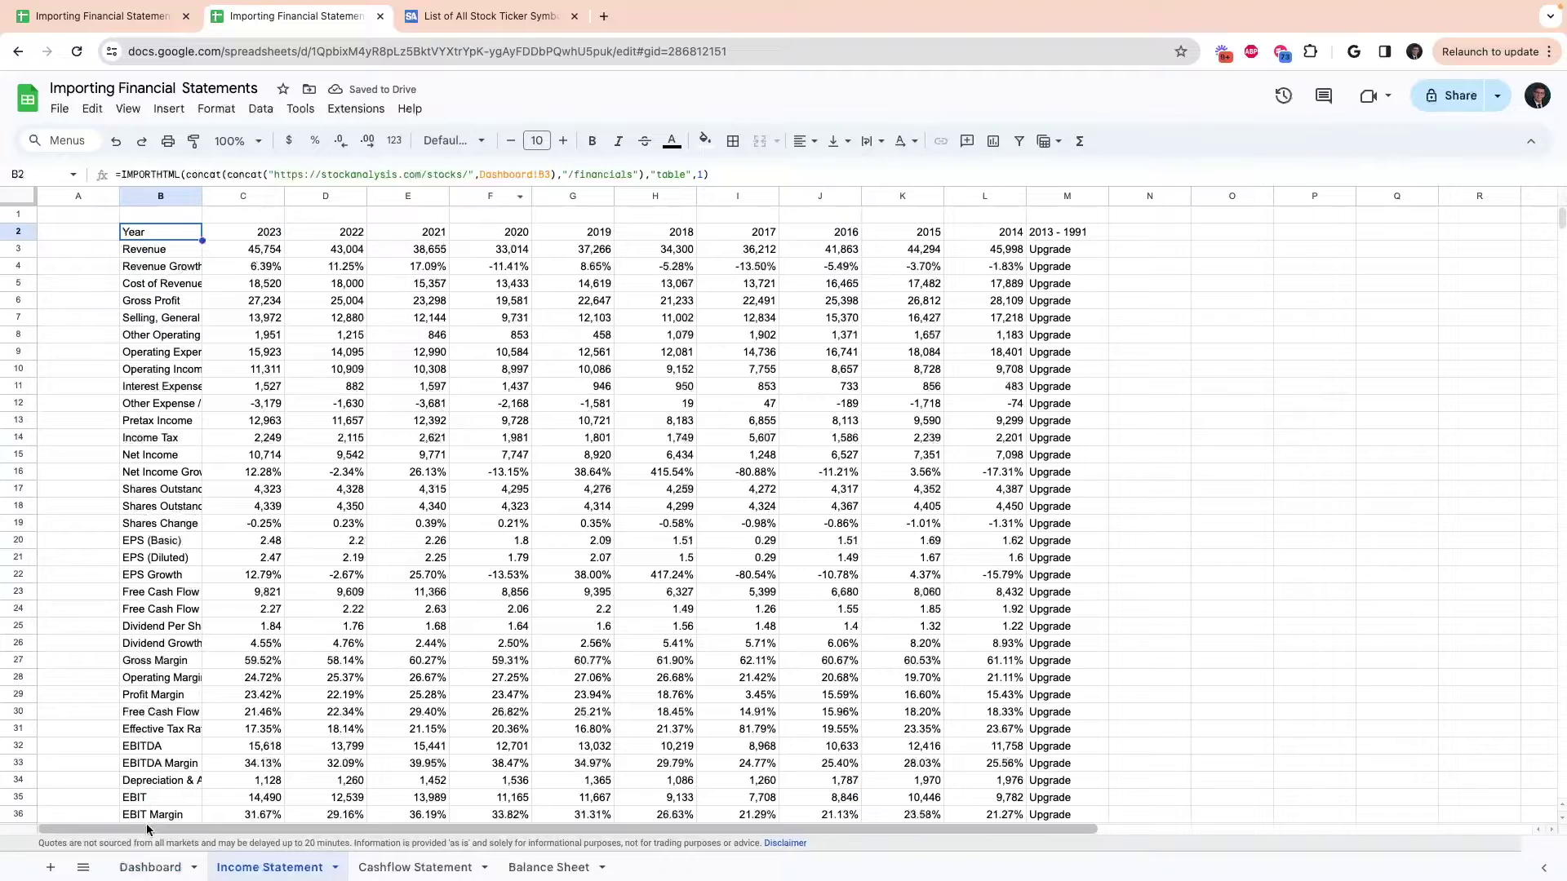
- Check the Revenue total, then change the Dashboard ticker in B3 from KO to AAPL
drag(239, 253, 686, 250)
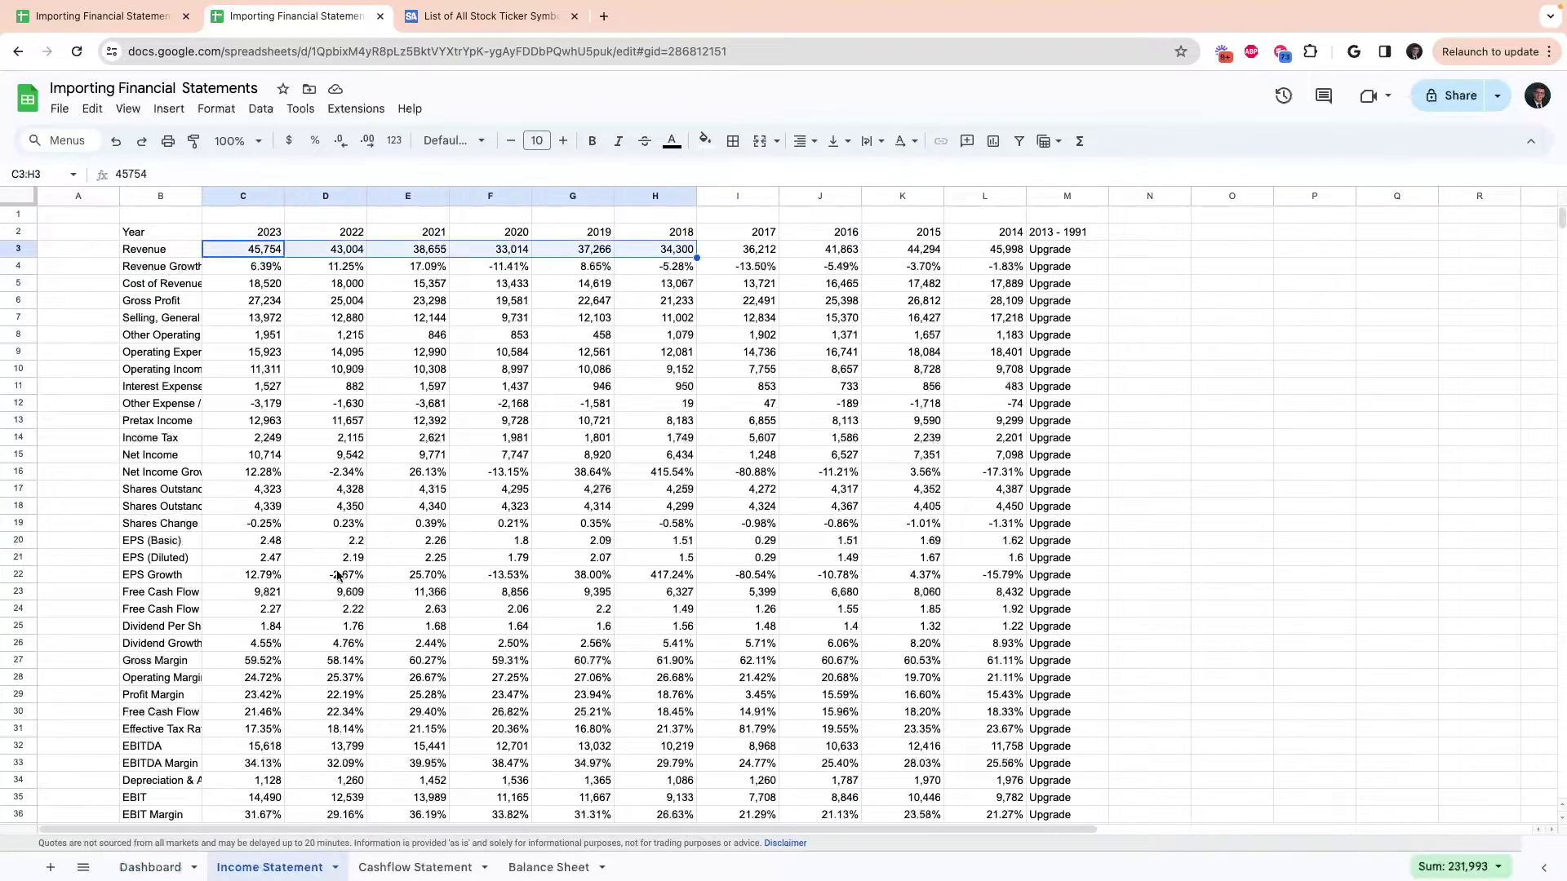
click(152, 861)
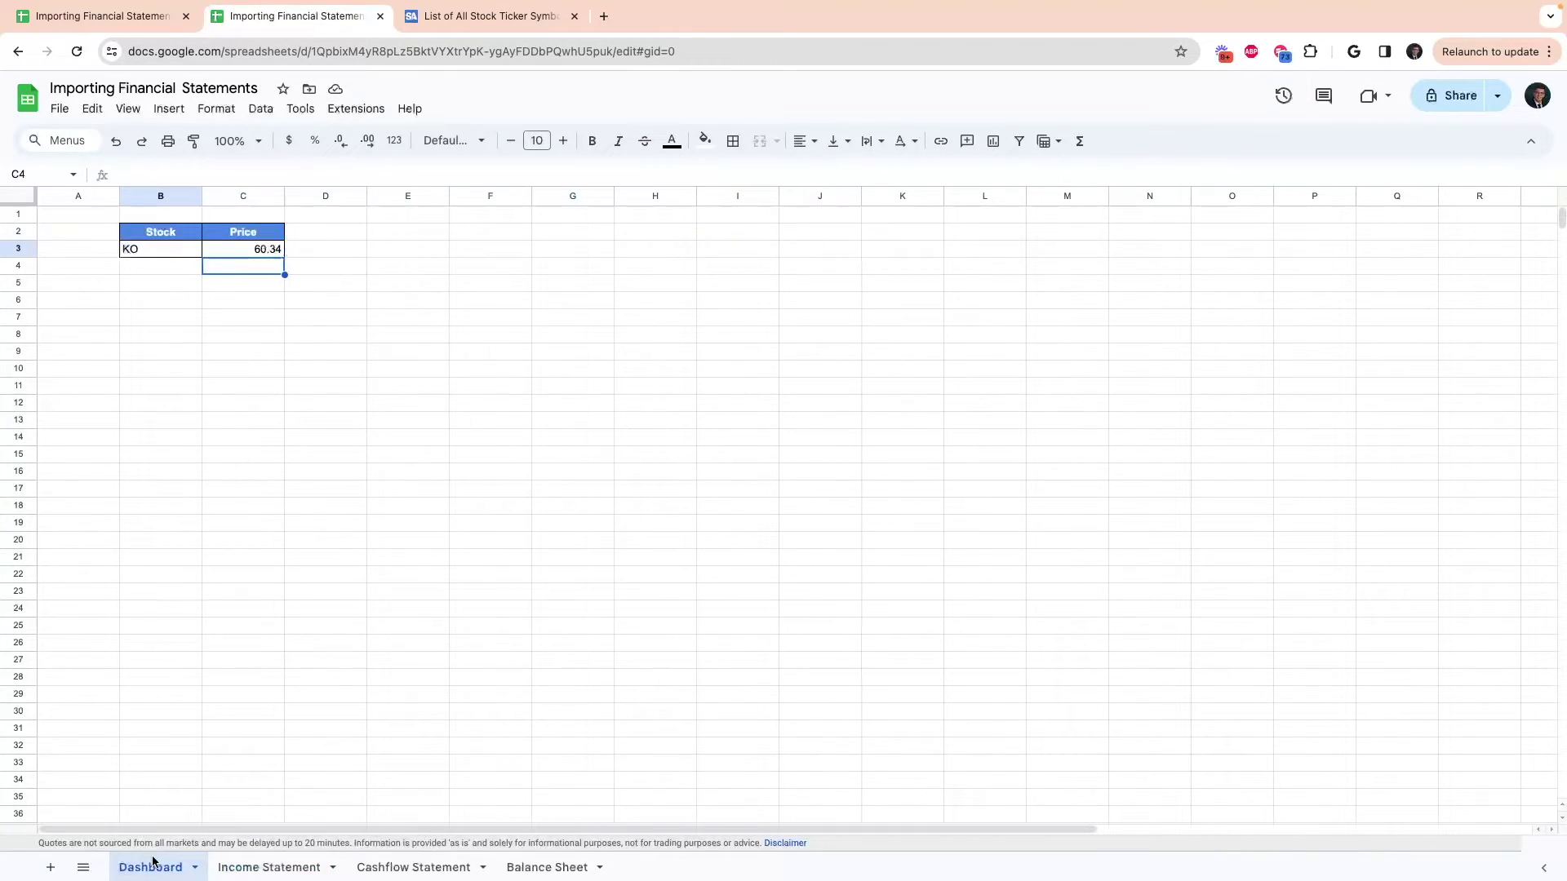
click(264, 252)
key(Left)
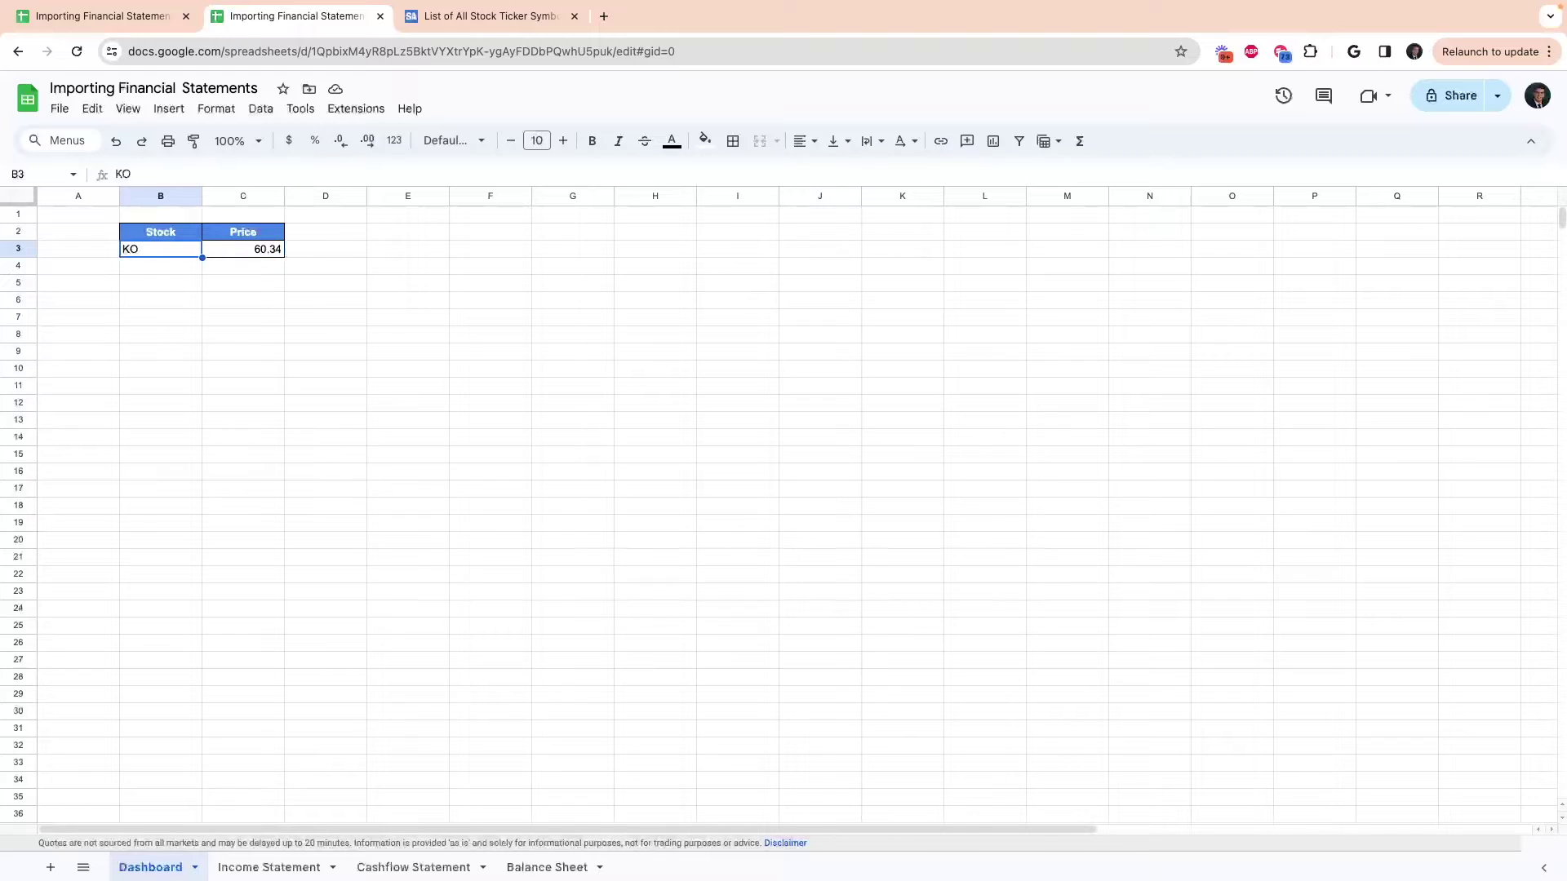
text(AAPL)
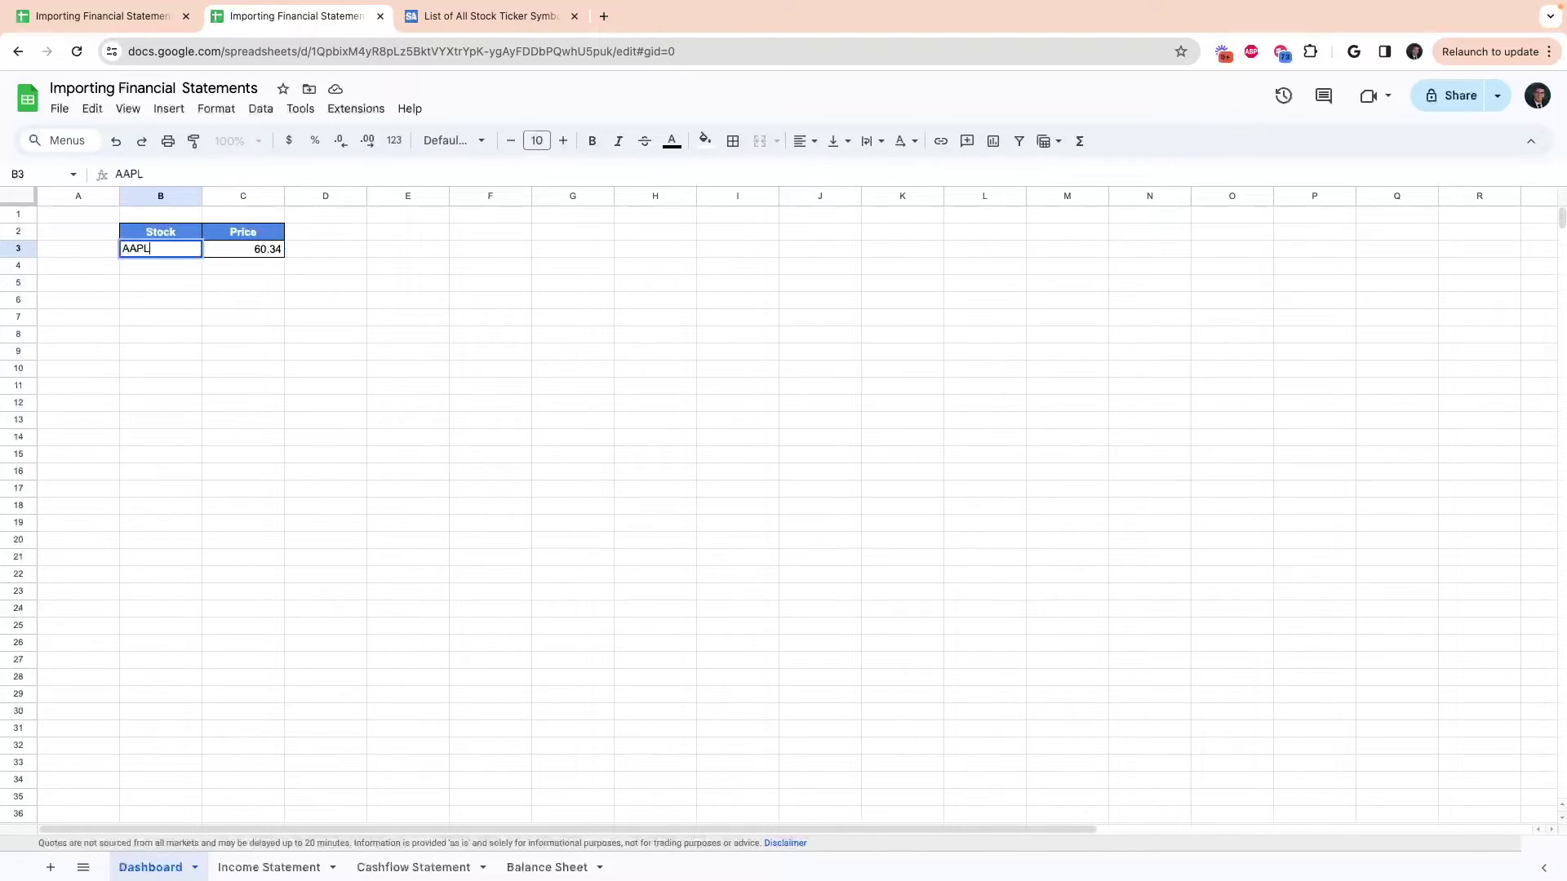
key(Return)
key(alt+Down)
- Review AAPL's Cost of Revenue total and year row, then select B2's import formula
drag(228, 282, 799, 294)
drag(245, 232, 946, 231)
click(160, 232)
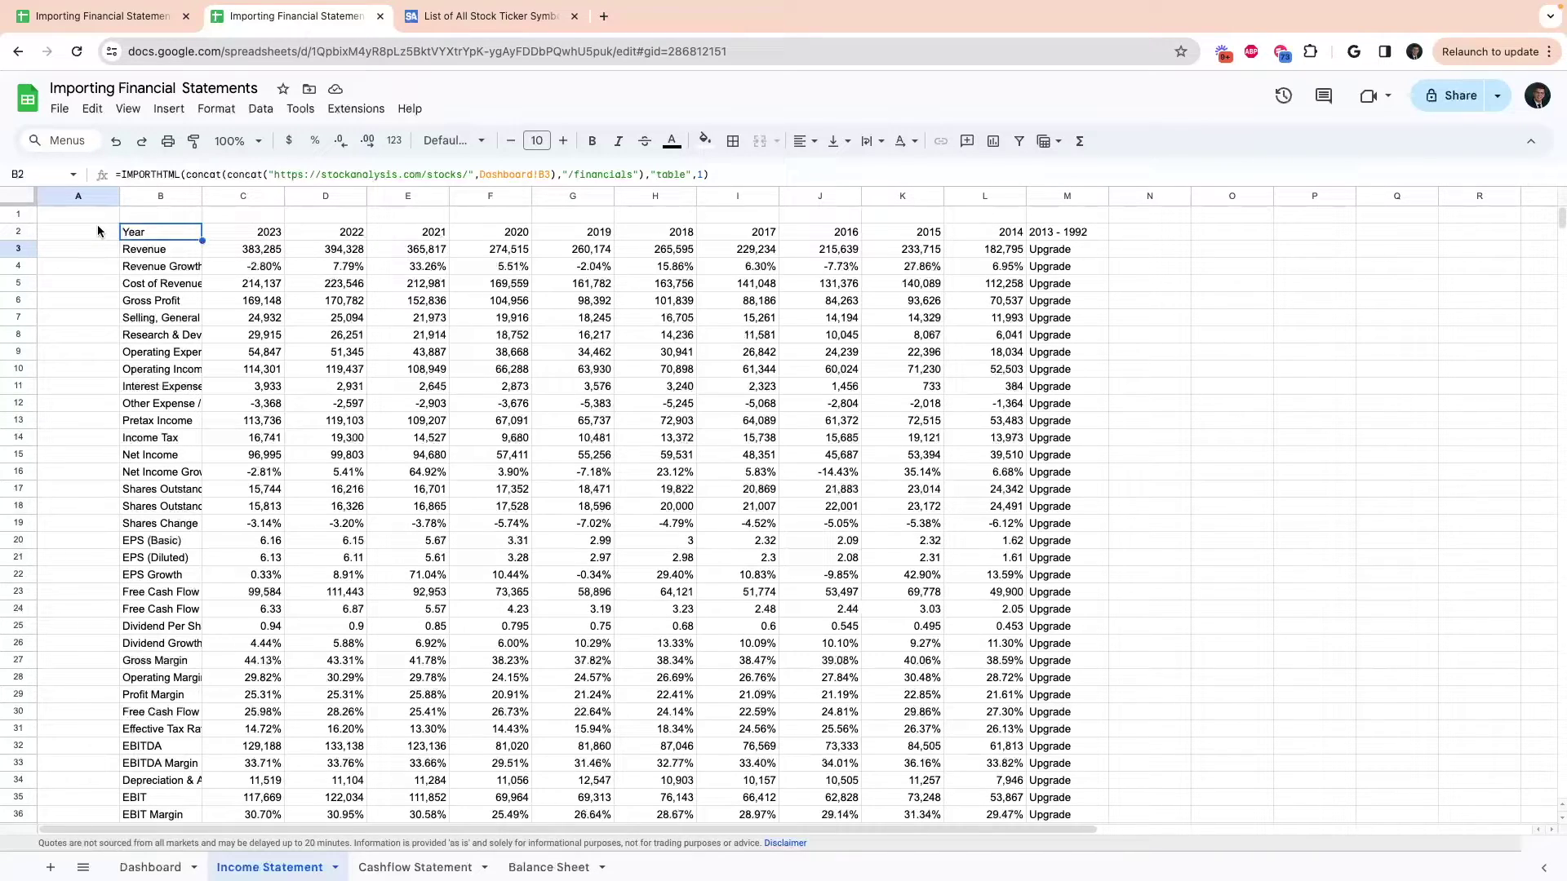
click(121, 175)
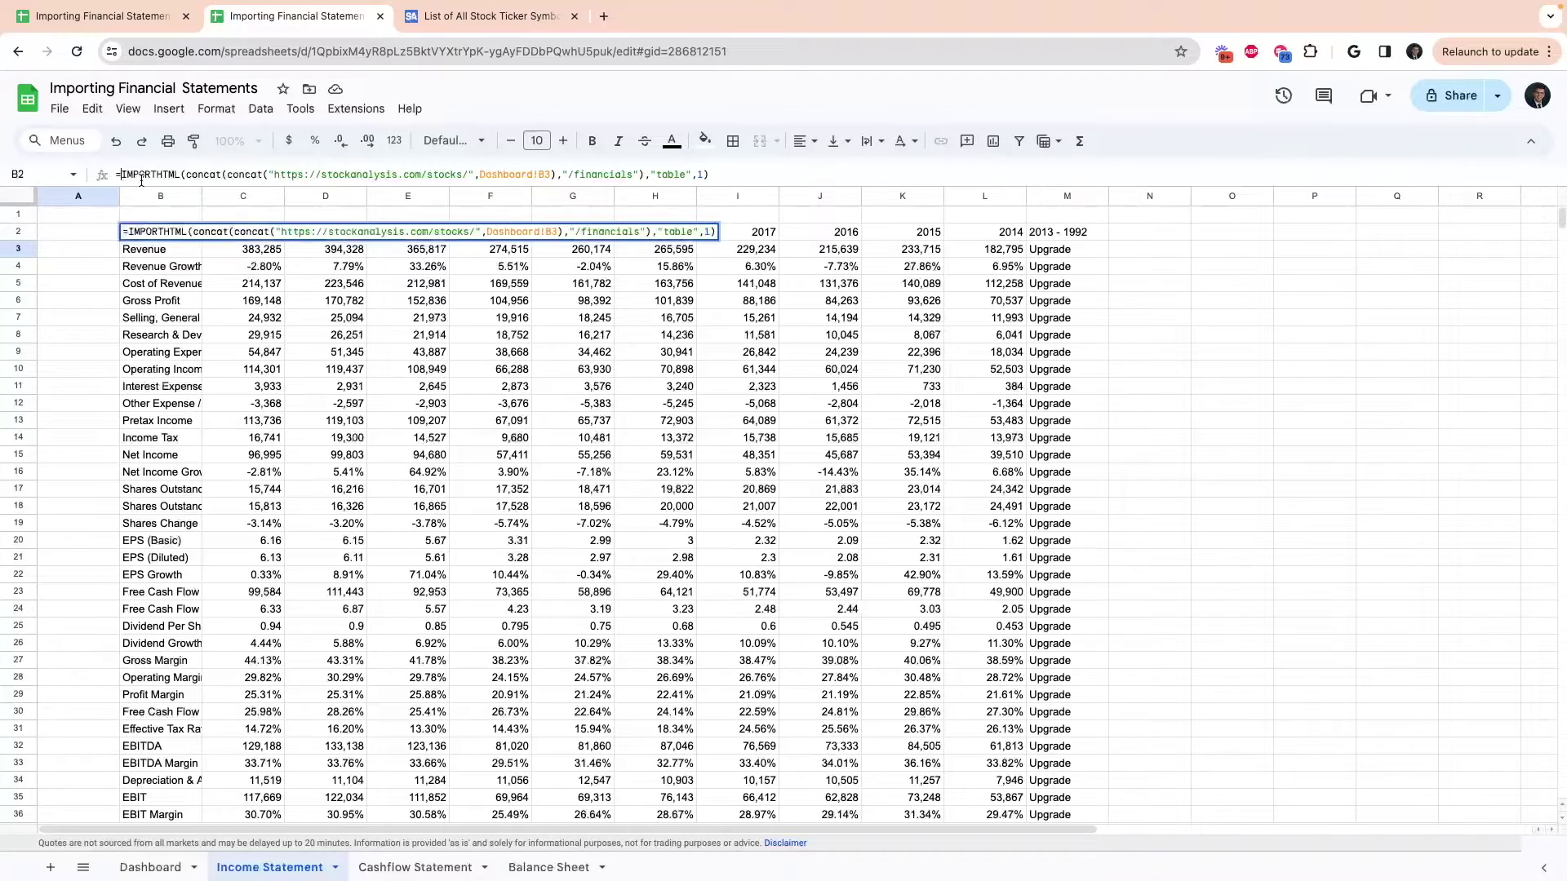
- Wrap B2's import in TRANSPOSE(SORT(TRANSPOSE(...),1)) so years ascend 2014 to 2023
text(TRANSPOSE(SORT(TRANSPOSE()
drag(119, 173, 268, 174)
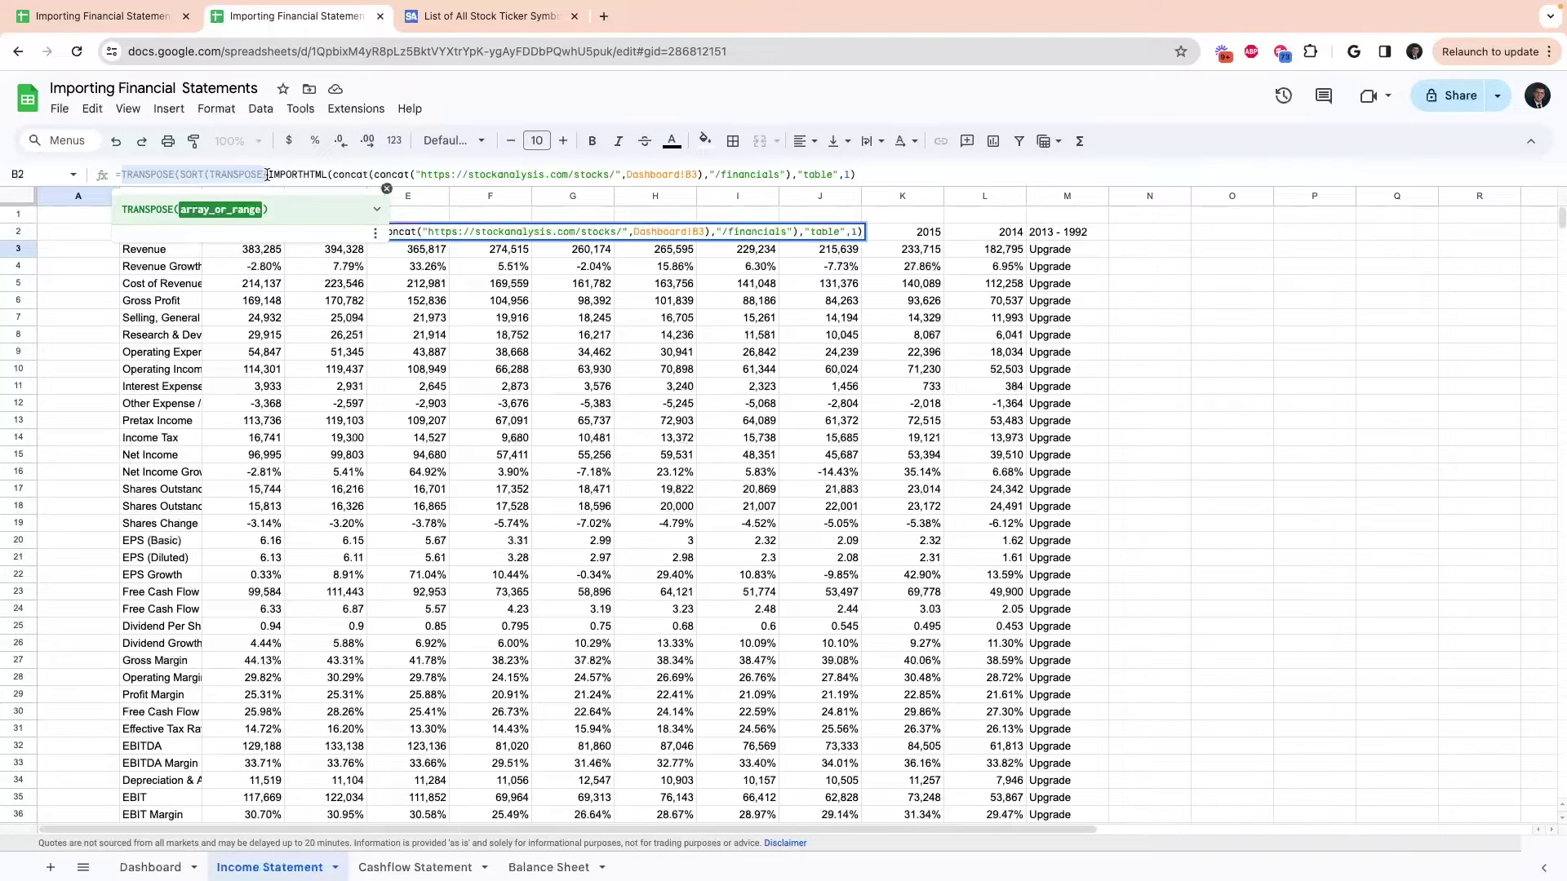
click(870, 172)
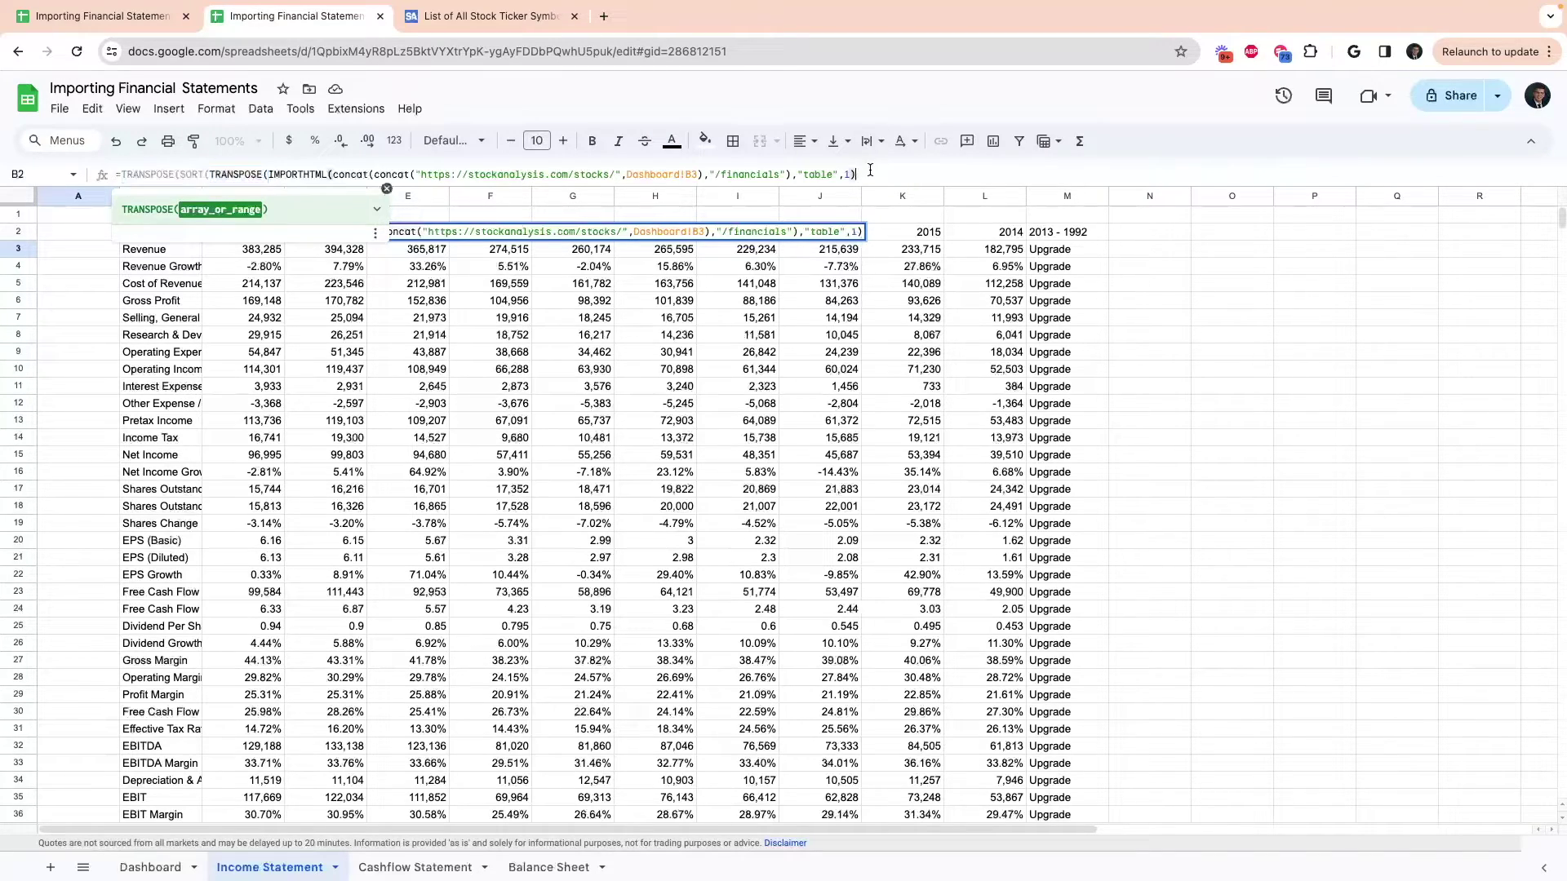
text())))
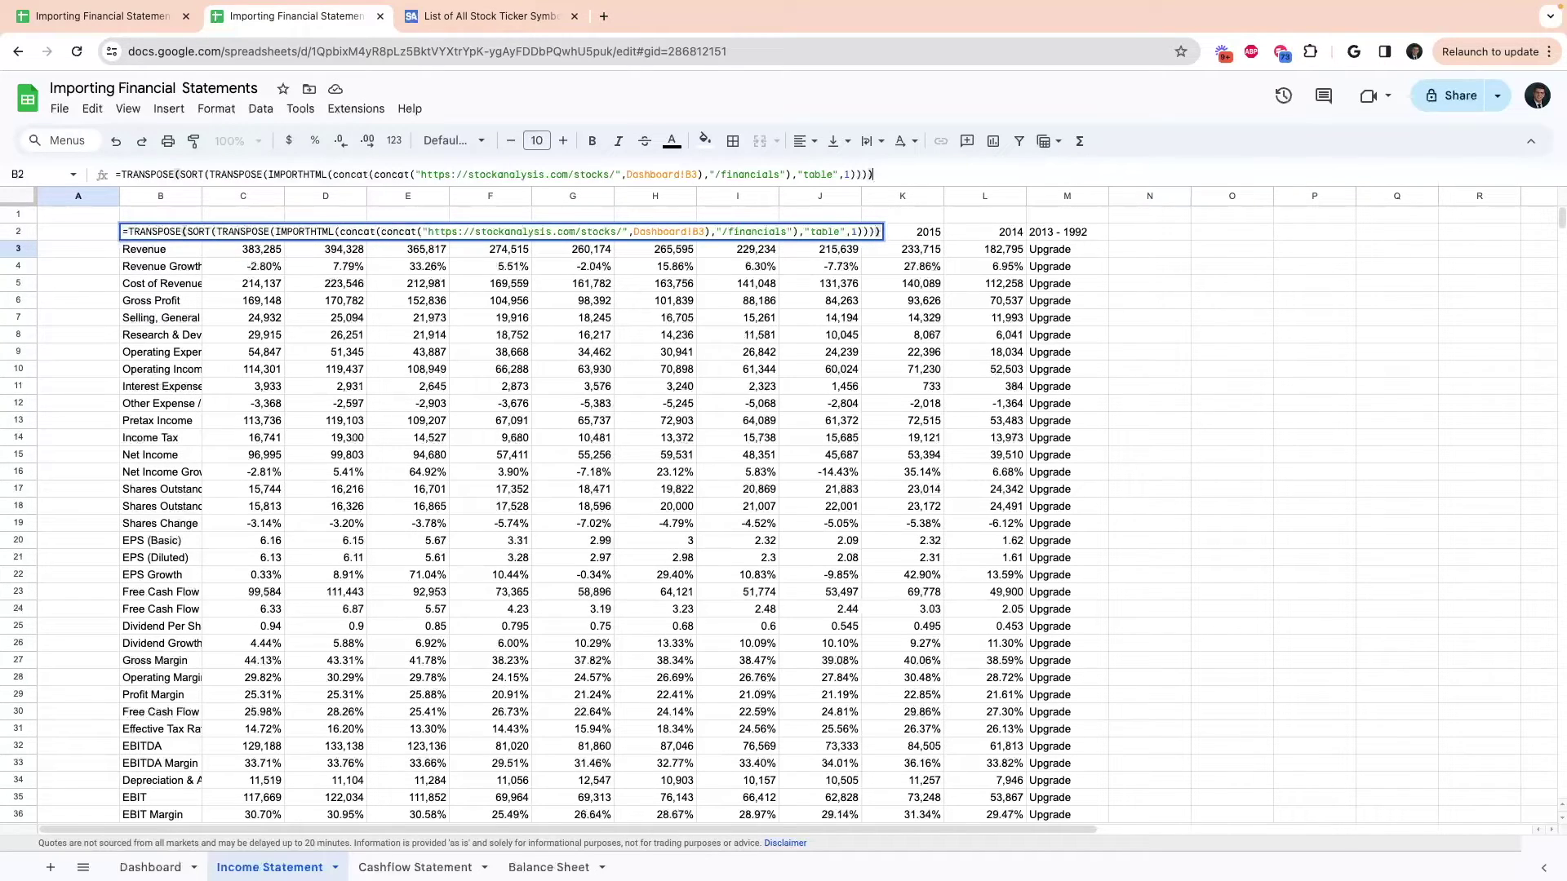
key(Return)
click(161, 232)
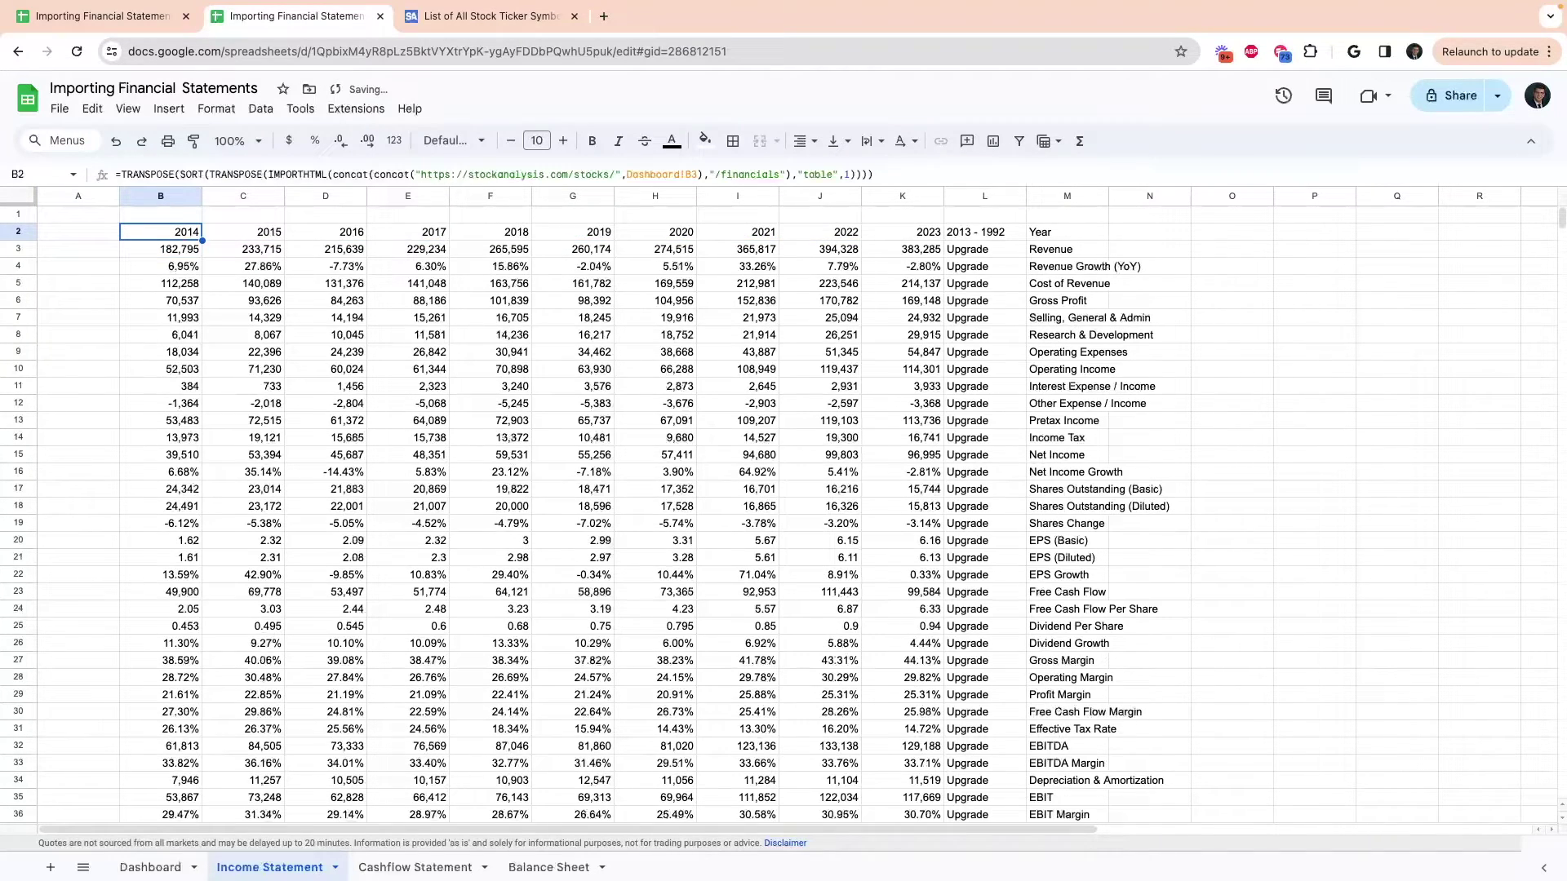
key(Right)
key(Right)
key(Right)
key(Right)
key(Right)
key(Right)
key(Right)
key(Right)
key(Right)
key(Right)
key(Right)
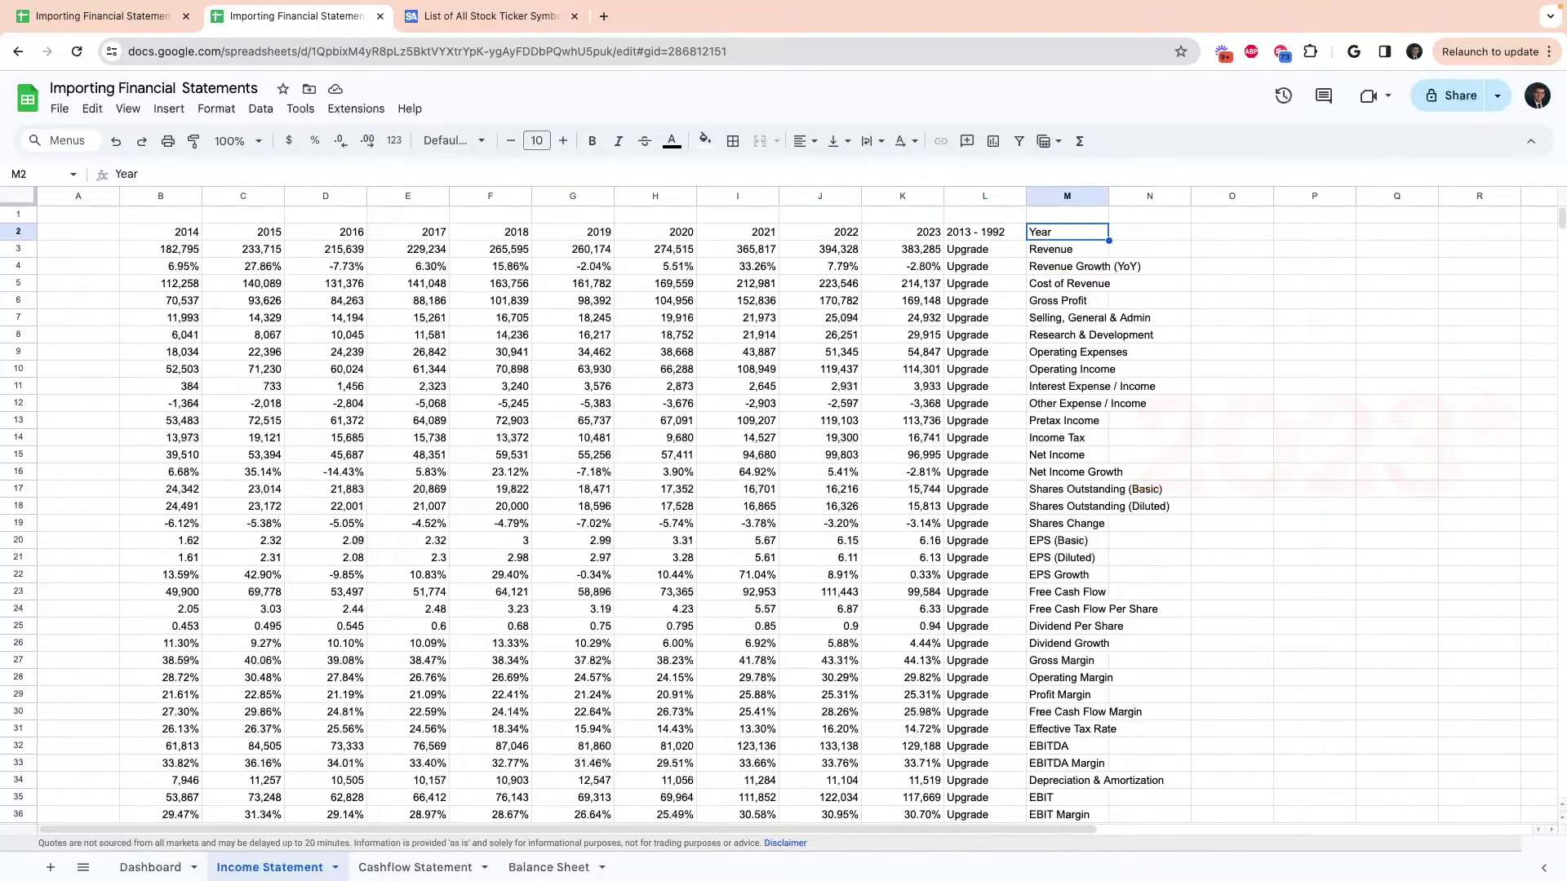
click(1066, 249)
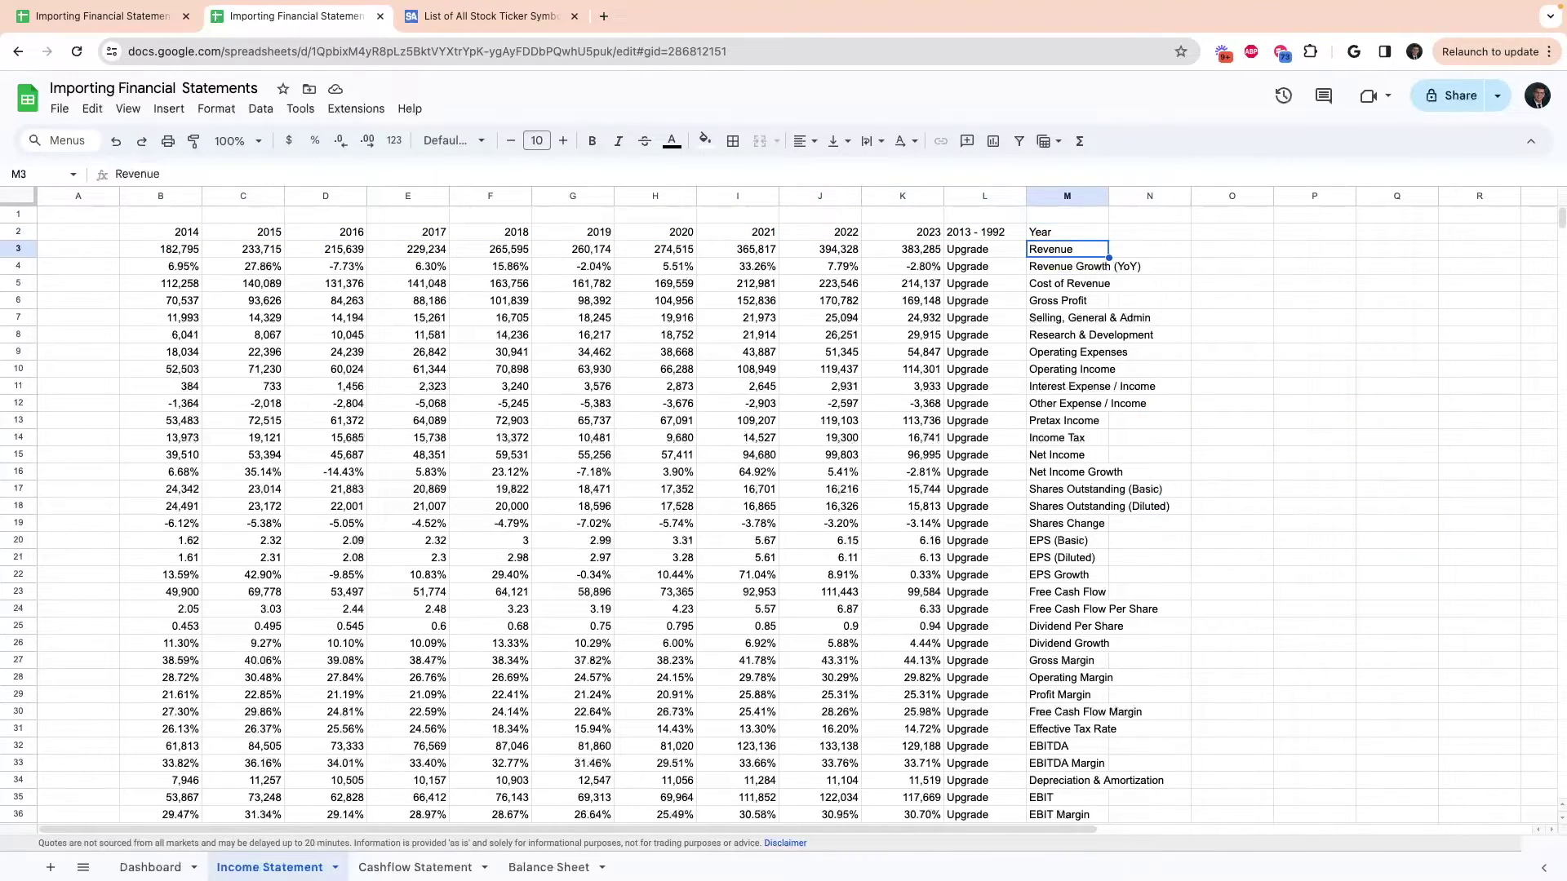
click(1067, 265)
key(Down)
key(Up)
key(Up)
key(Up)
key(ctrl+Left)
key(Left)
text(=)
key(Right)
key(Right)
key(Right)
key(Right)
key(Right)
key(Right)
key(Right)
key(Right)
key(Right)
key(Right)
key(Right)
key(Right)
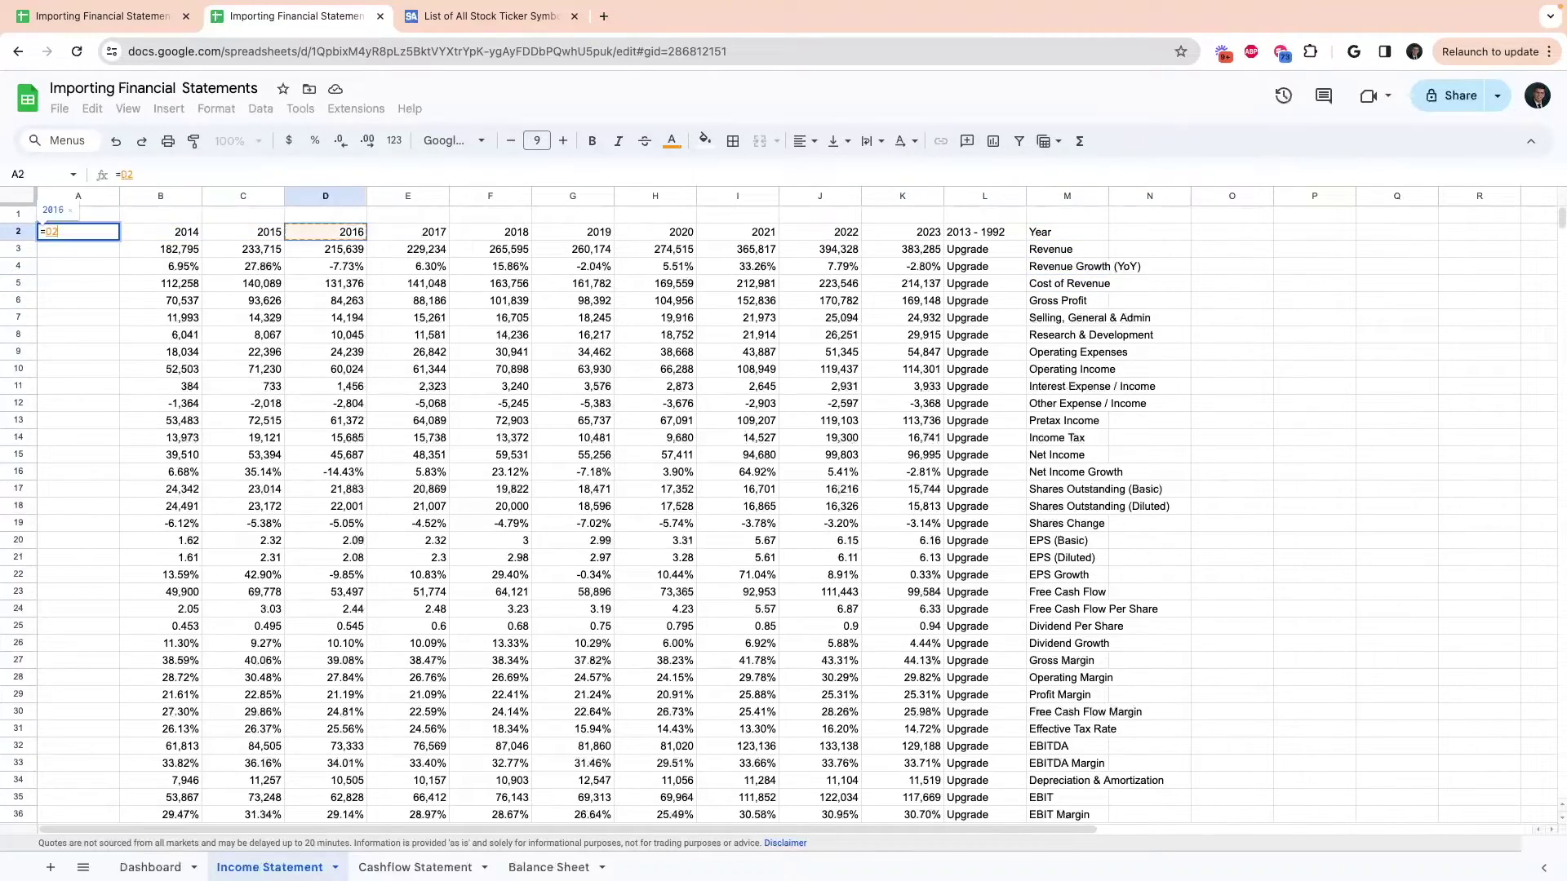
key(Return)
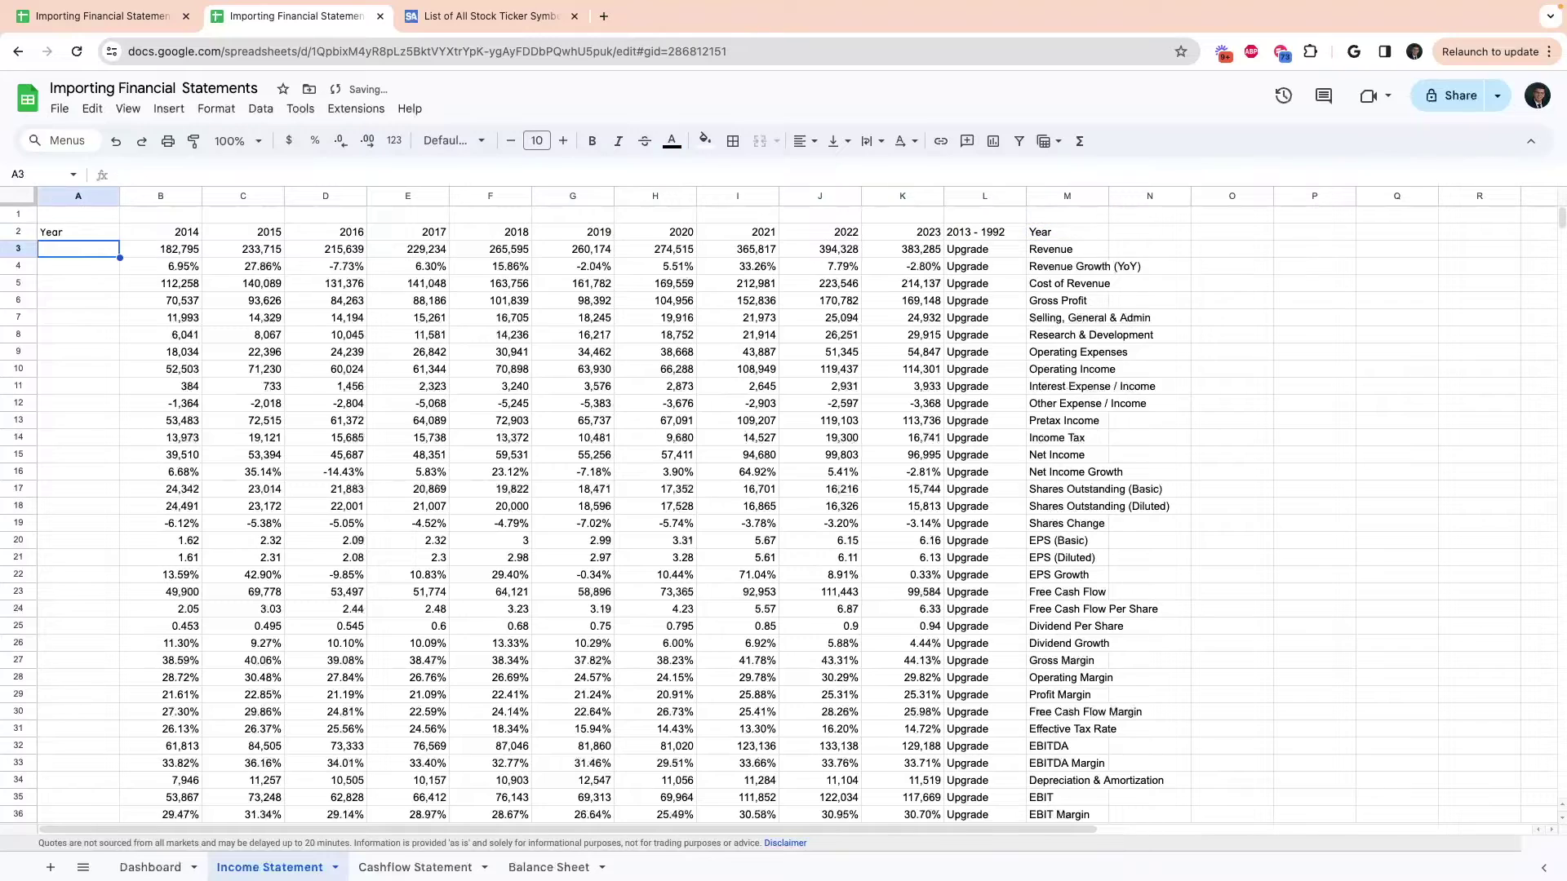
click(109, 236)
double_click(119, 240)
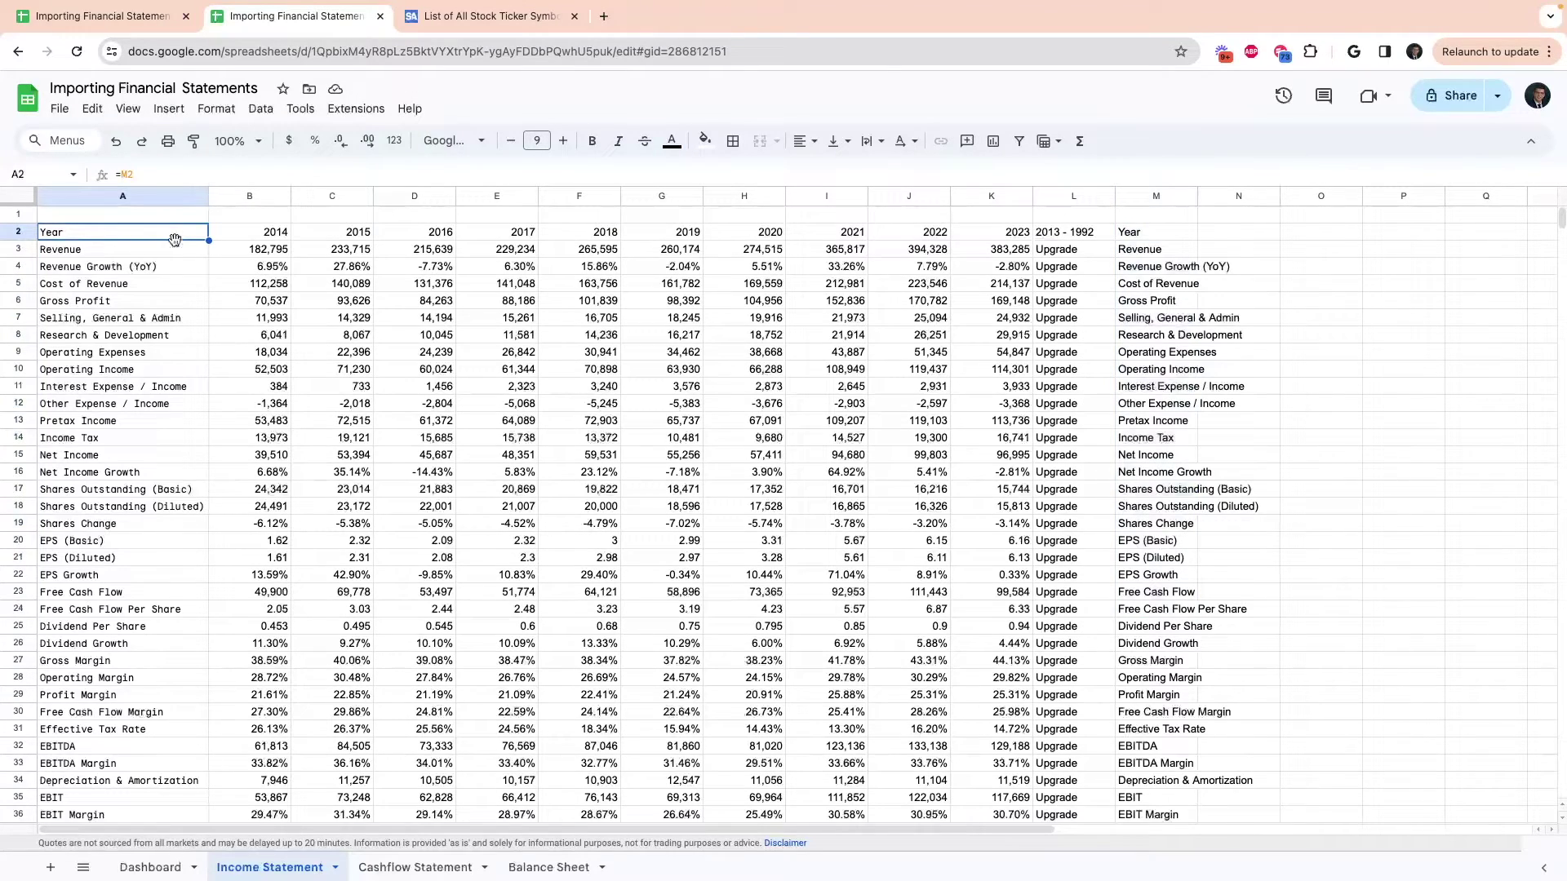
click(1175, 271)
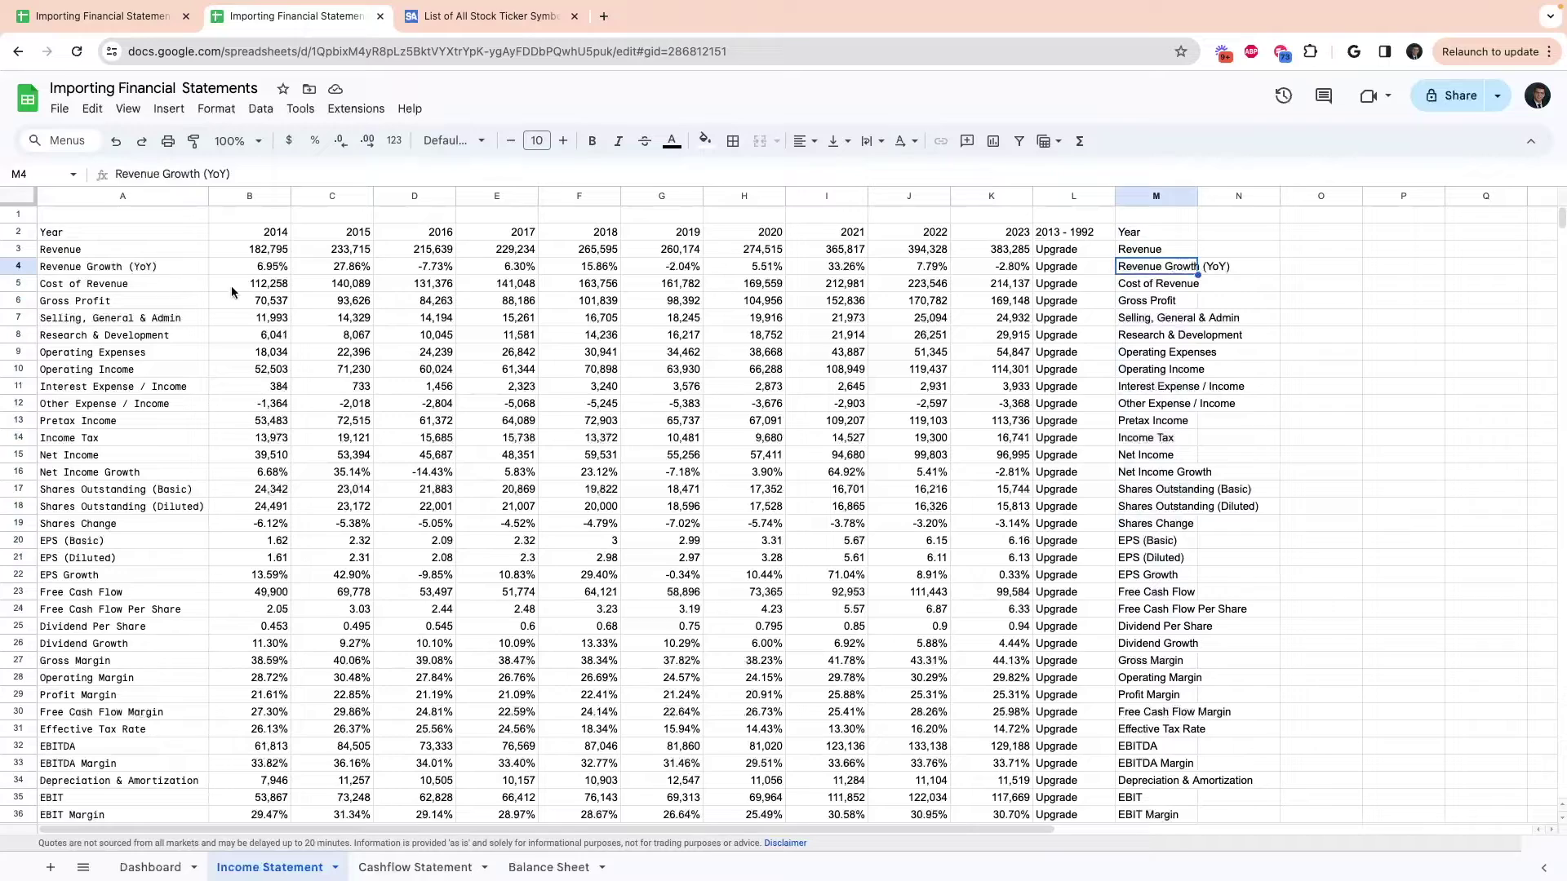
click(90, 283)
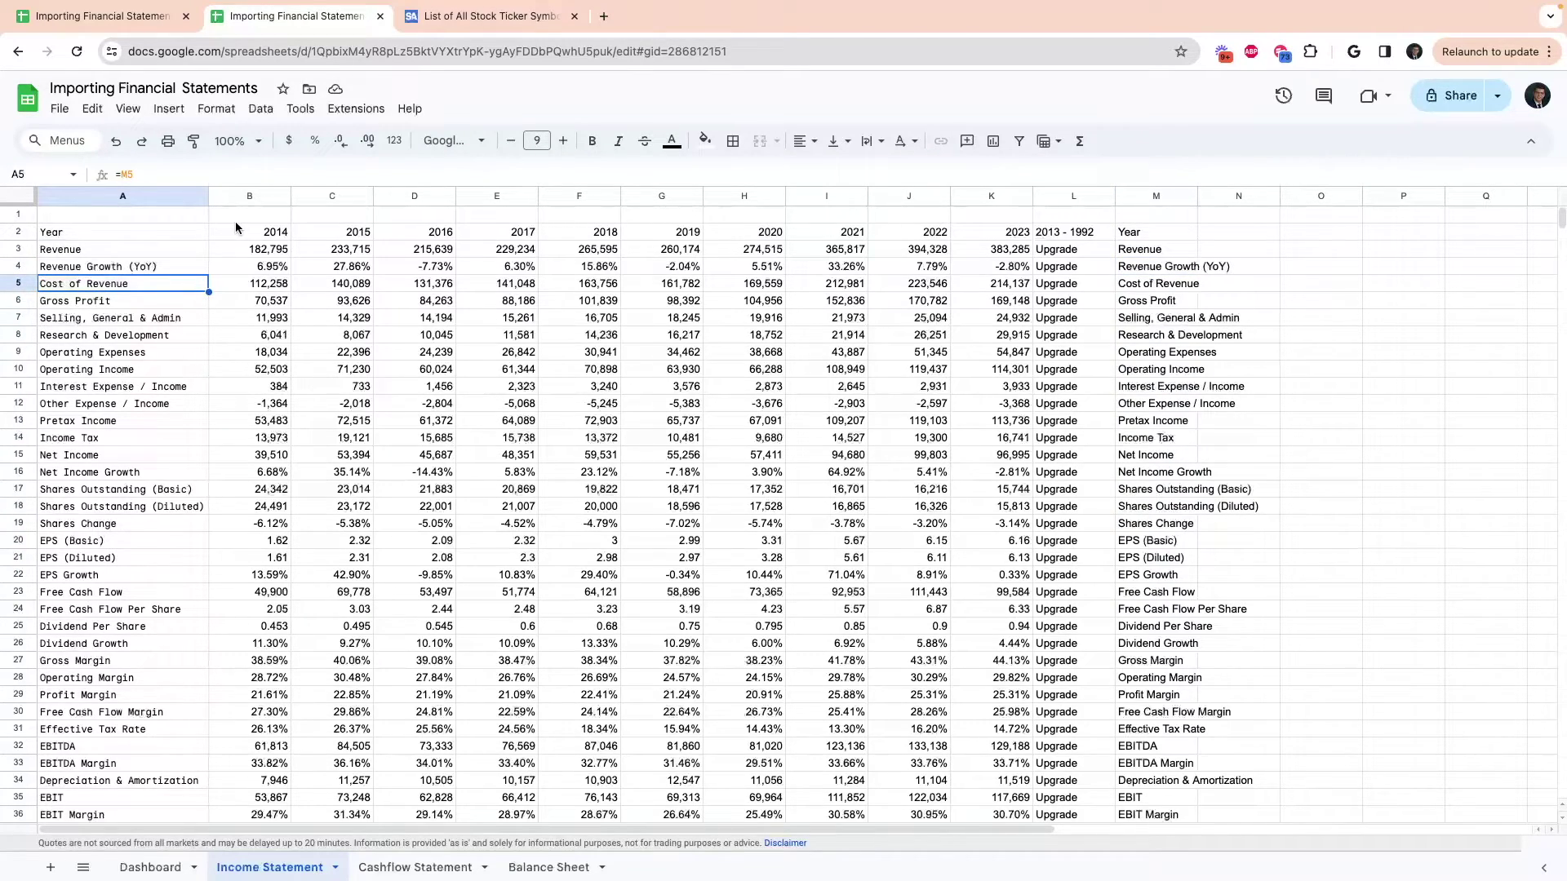
drag(222, 230, 400, 235)
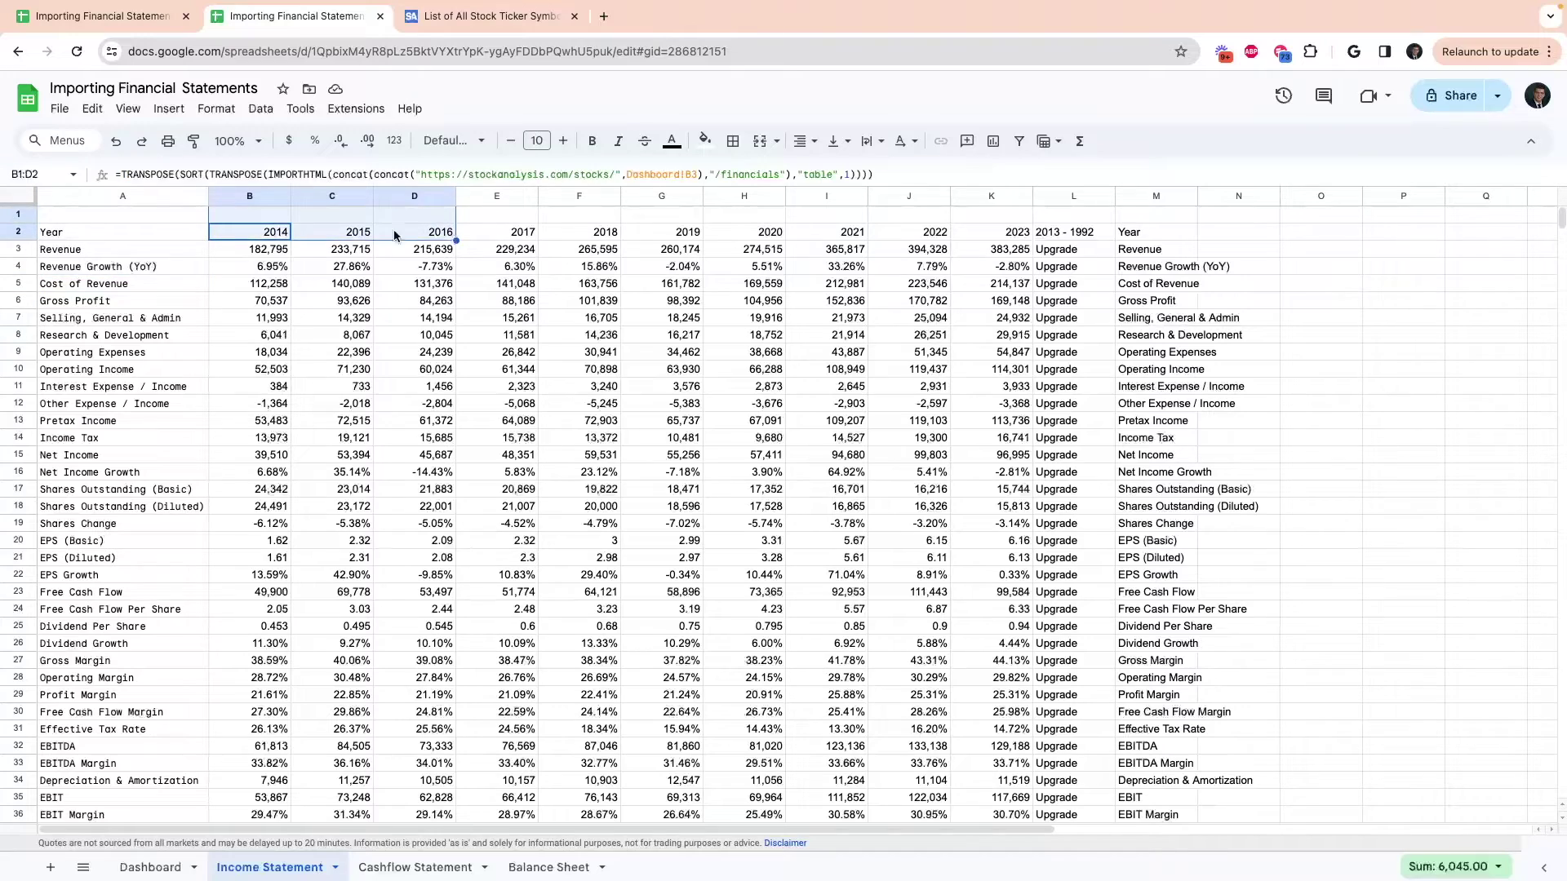
drag(114, 269, 114, 405)
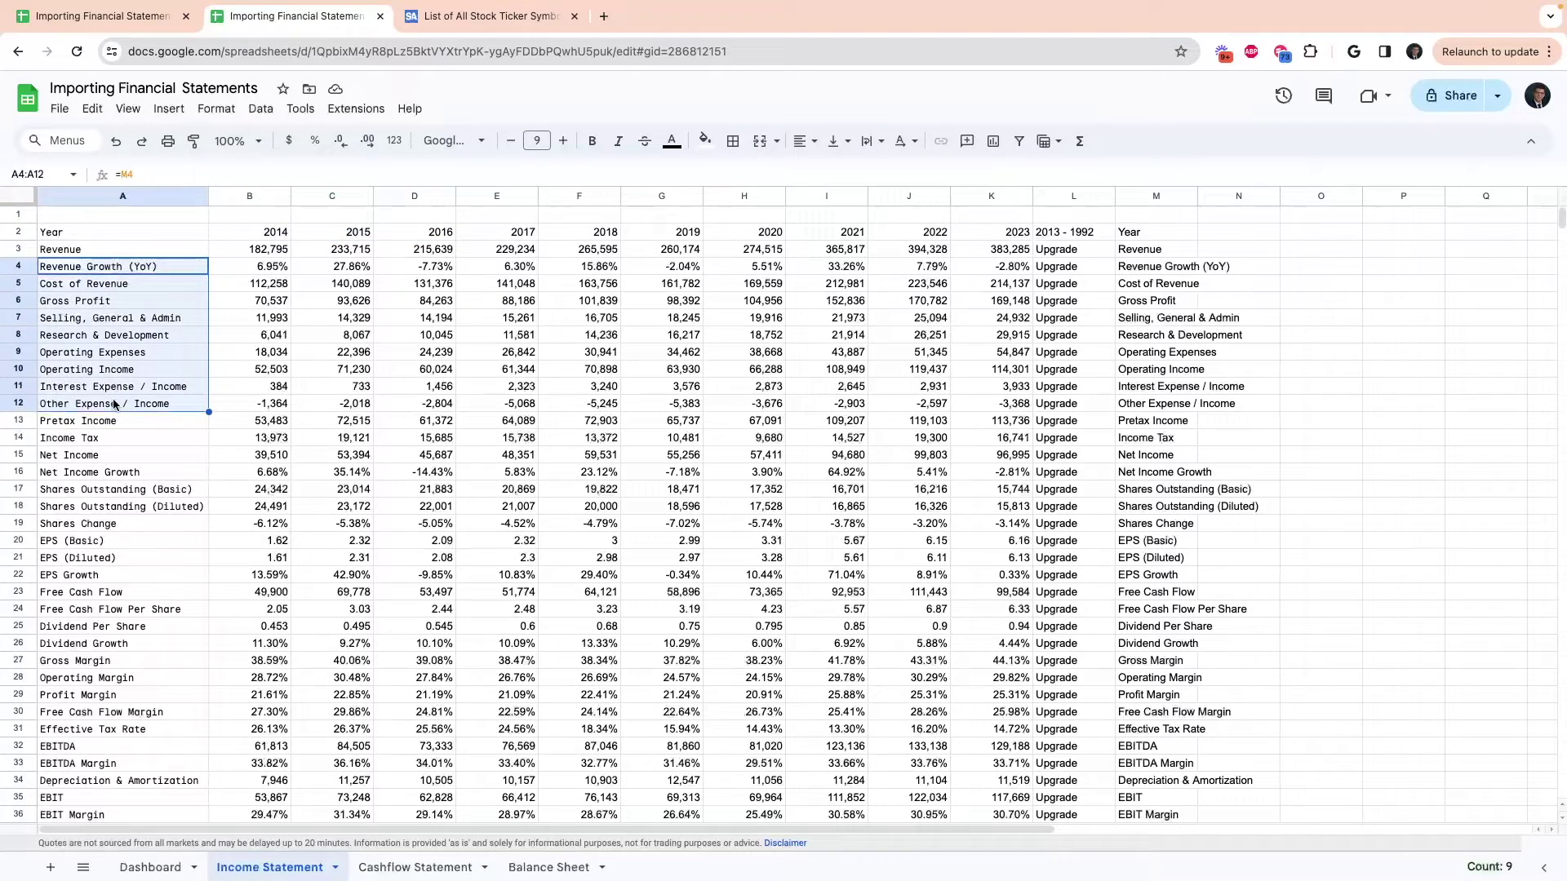
click(123, 232)
click(264, 235)
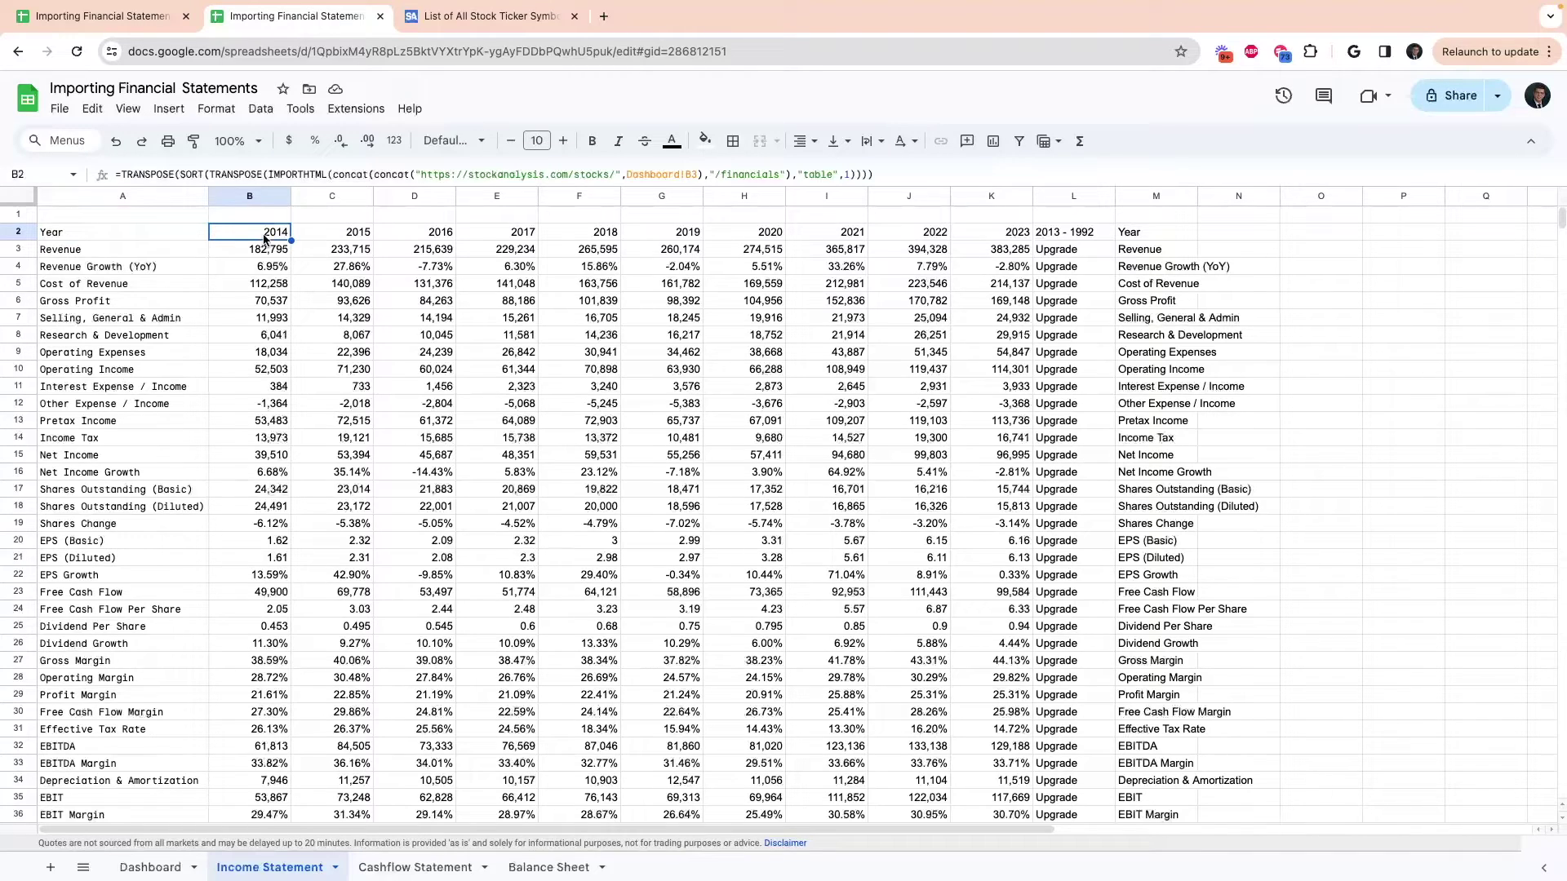
- Copy the Income Statement's IMPORTHTML formula into cell B1 of the Cashflow Statement tab
double_click(264, 236)
triple_click(252, 176)
key(ctrl+c)
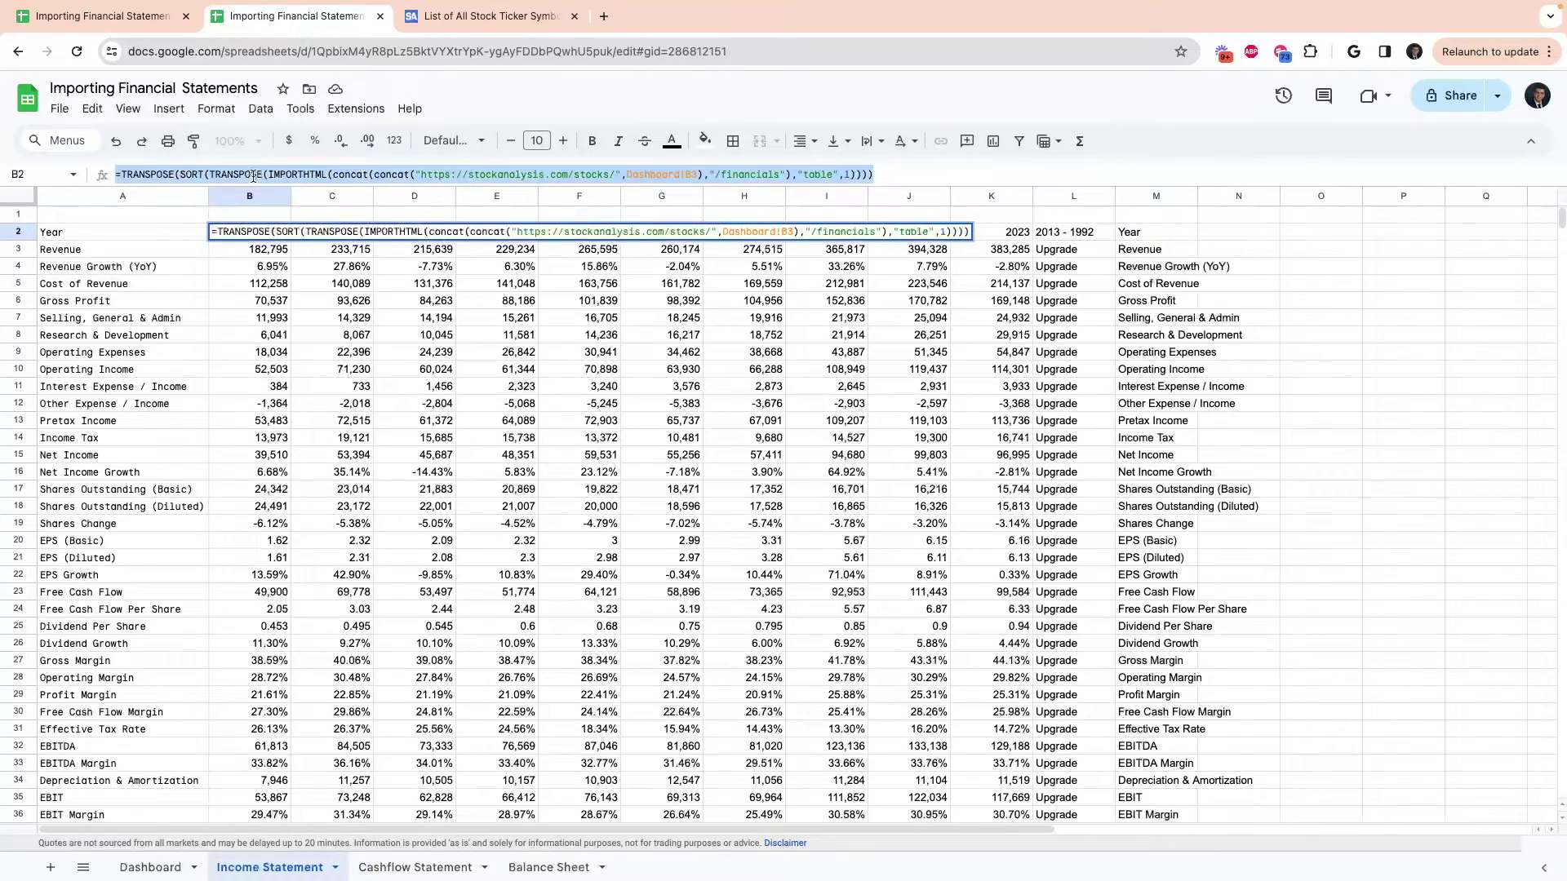
click(400, 867)
click(158, 217)
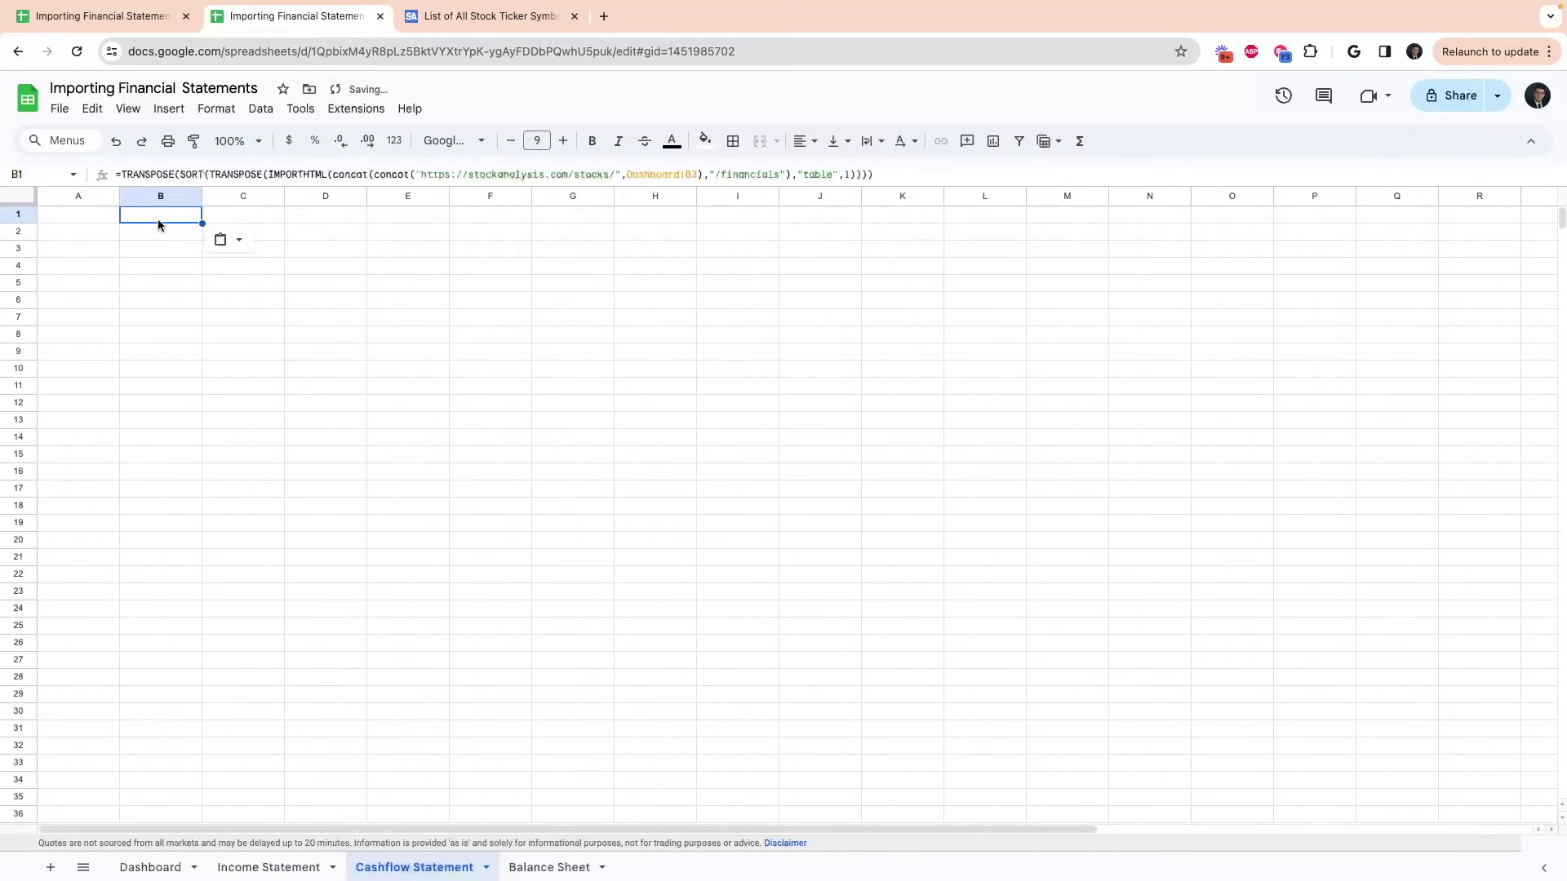
key(ctrl+v)
- Change the import URL to '/financials/cash-flow-statement/' to load the 2014–2023 cash-flow data
double_click(723, 174)
shift+click(715, 175)
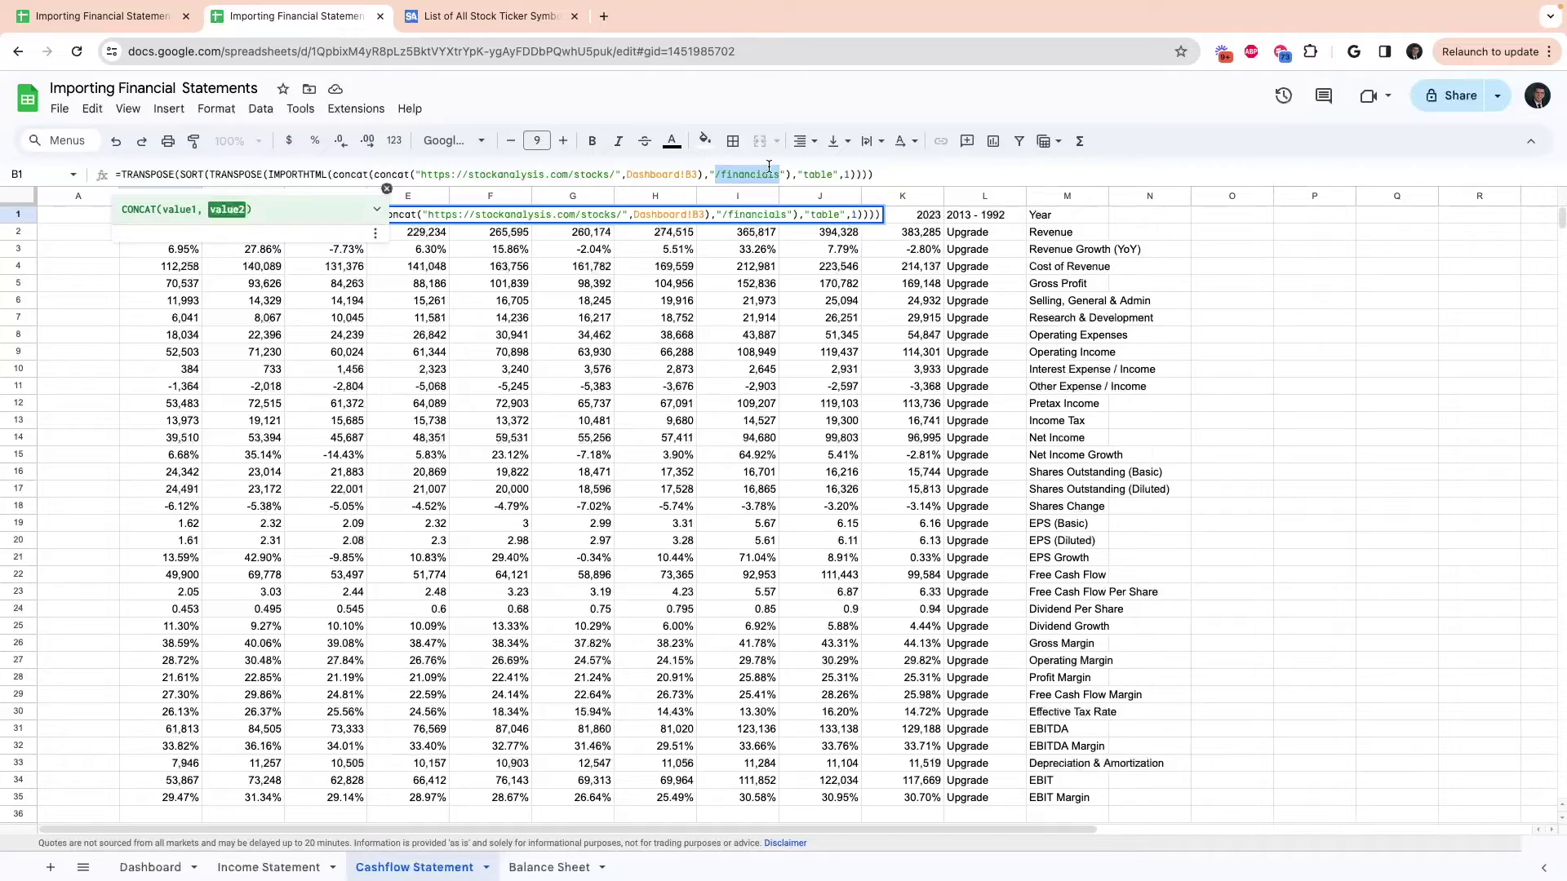
text(/financials/cash-flow-statement/)
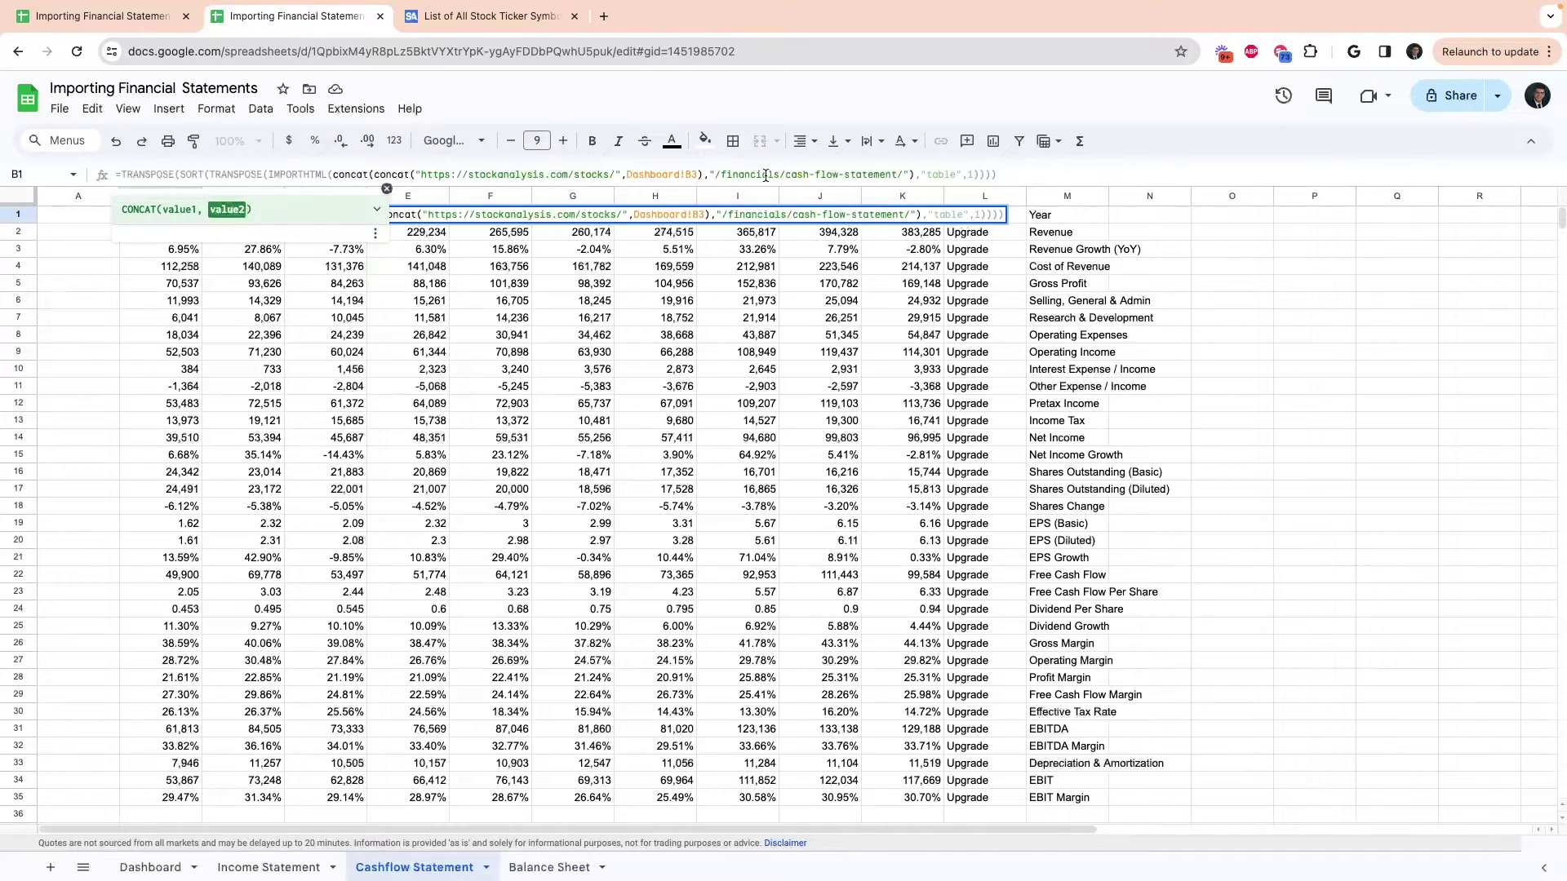
key(Return)
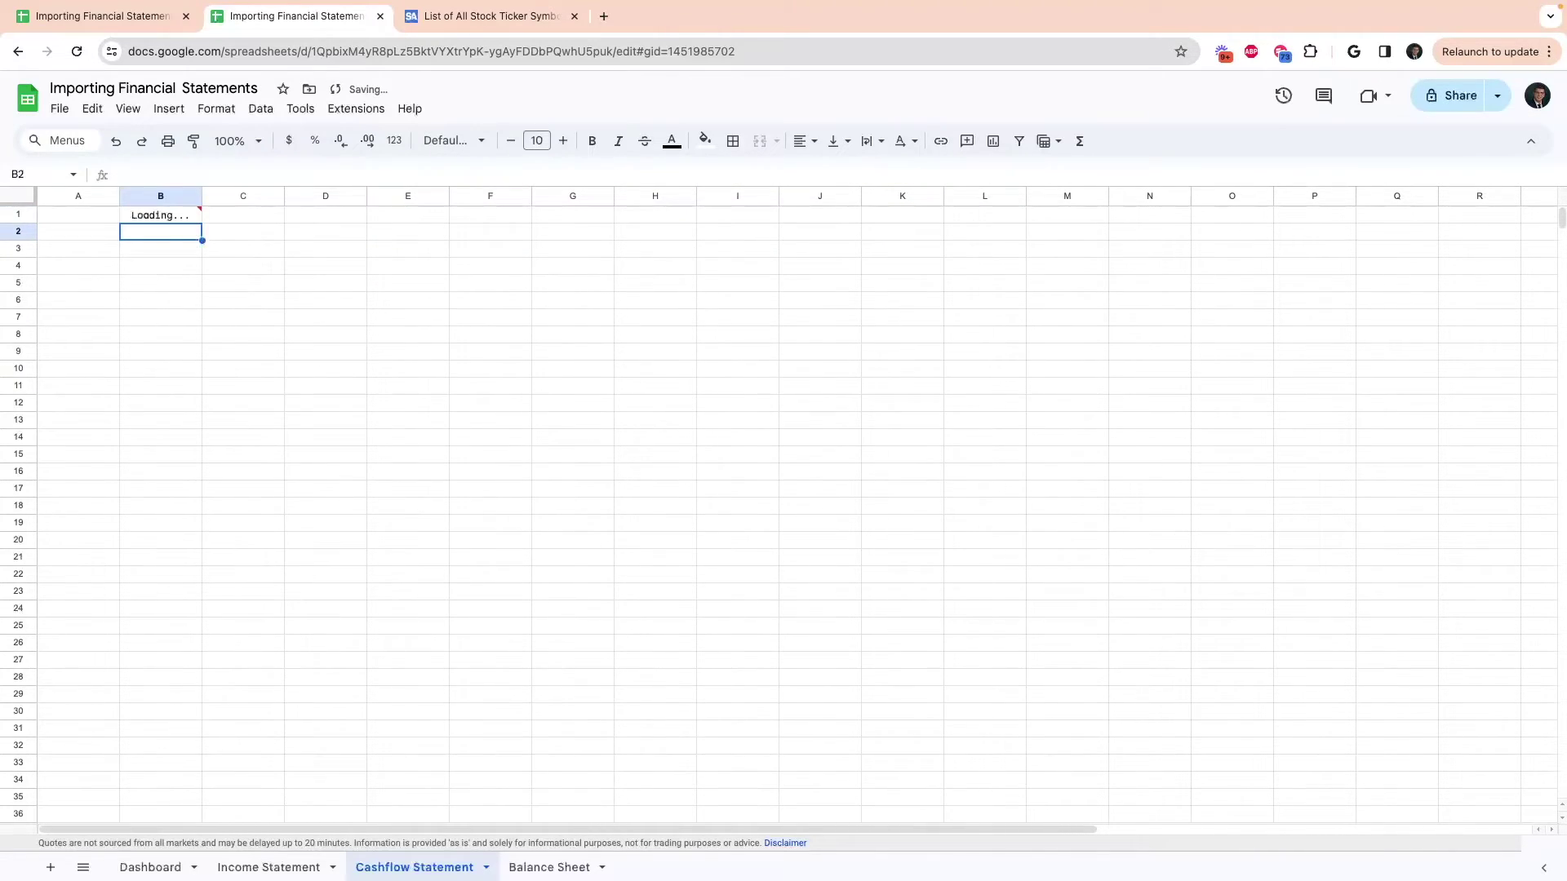
click(55, 217)
- Enter =M1 in A1, fill it down column A, and autofit column A to the labels
text(=)
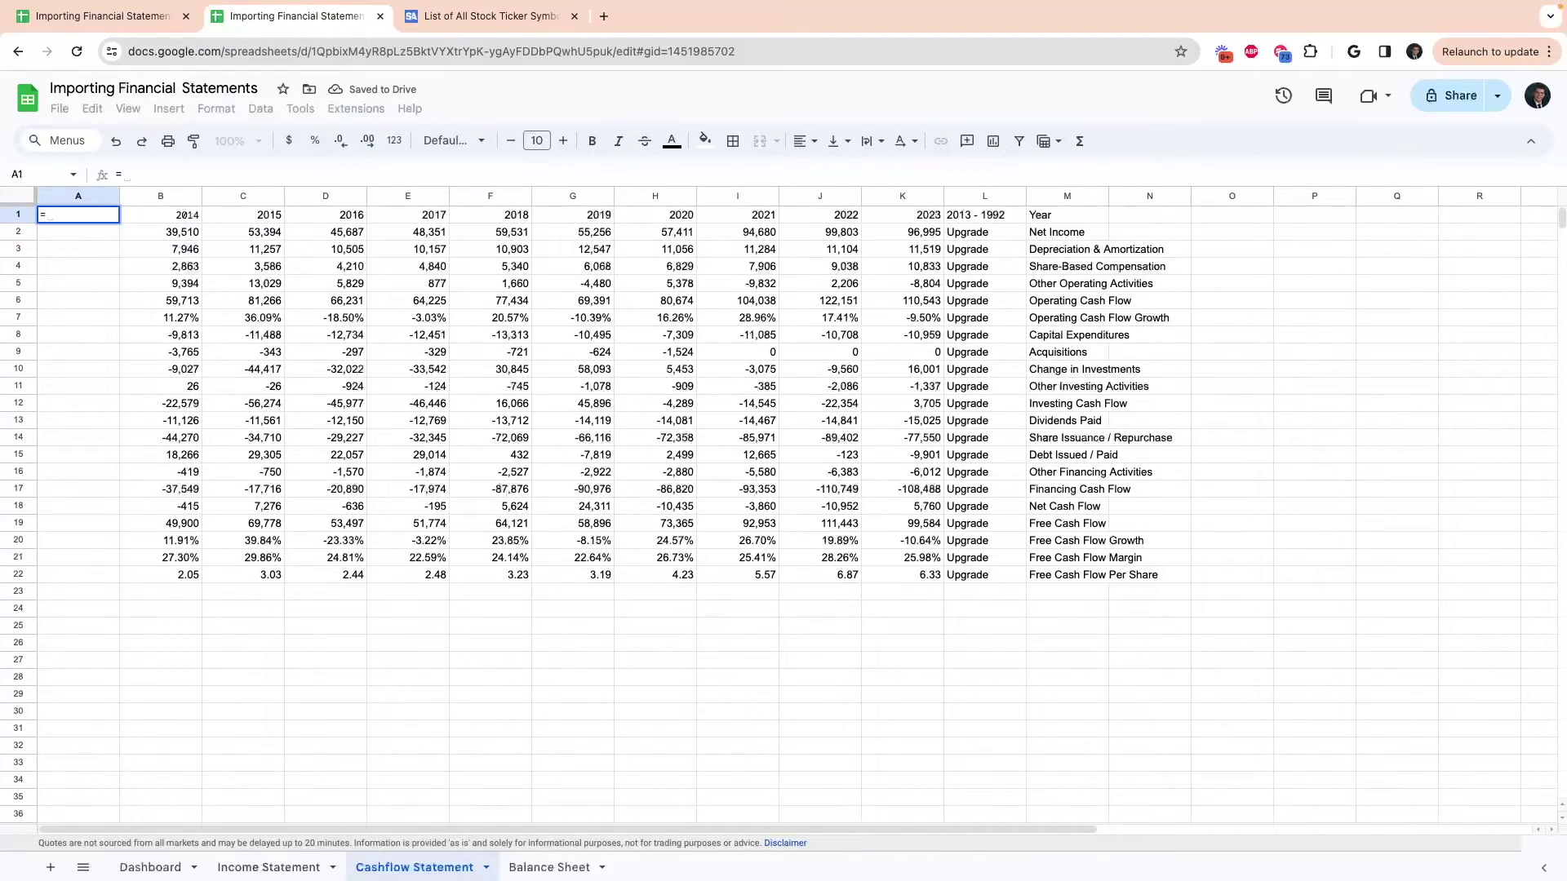
click(1051, 214)
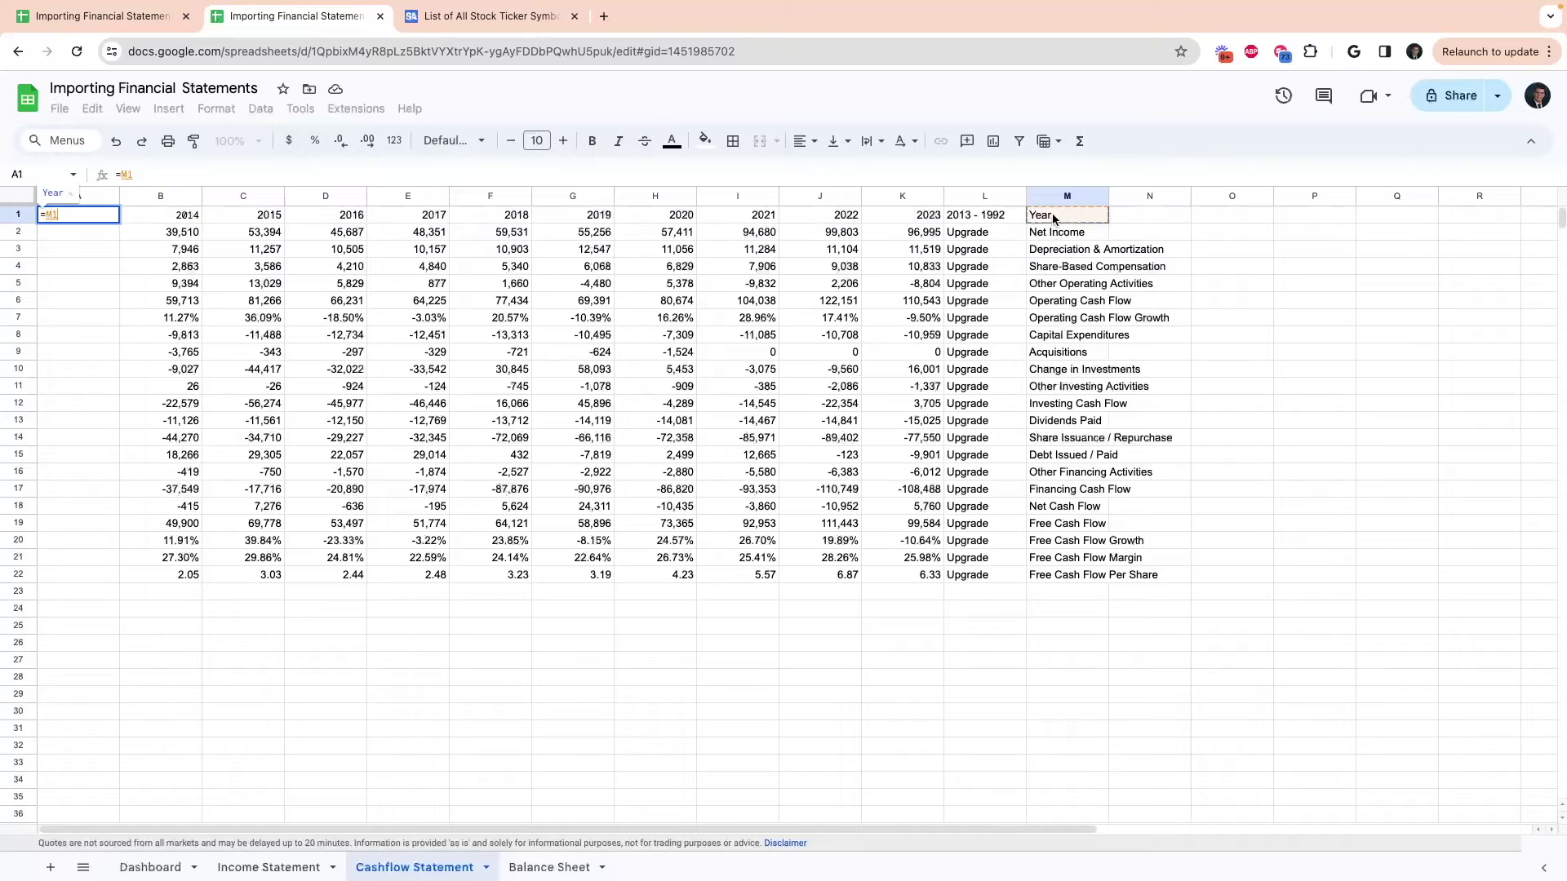
key(Return)
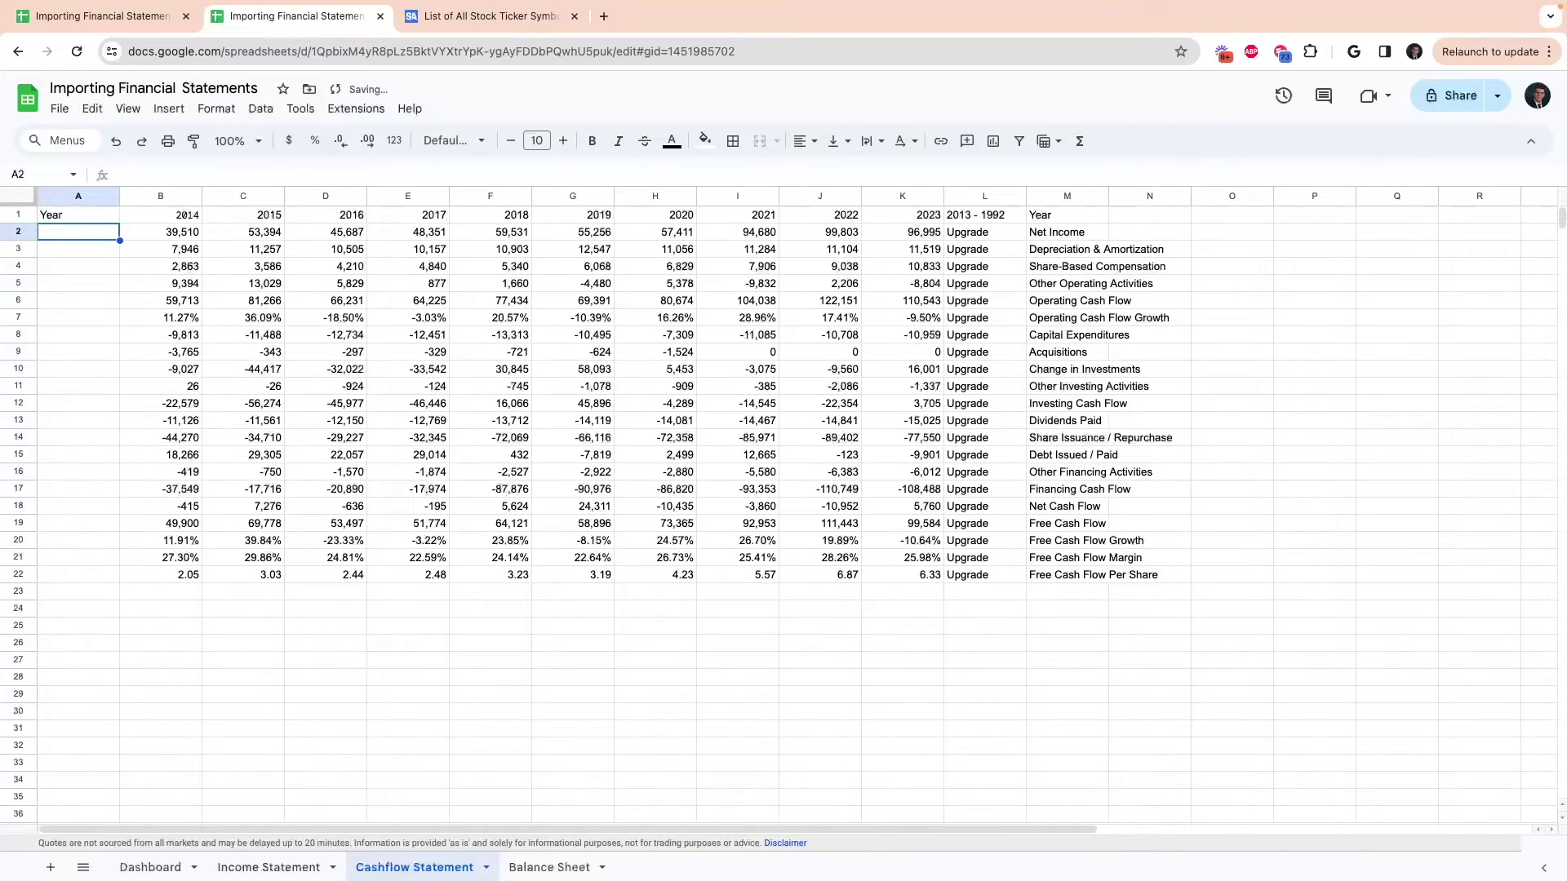
click(107, 216)
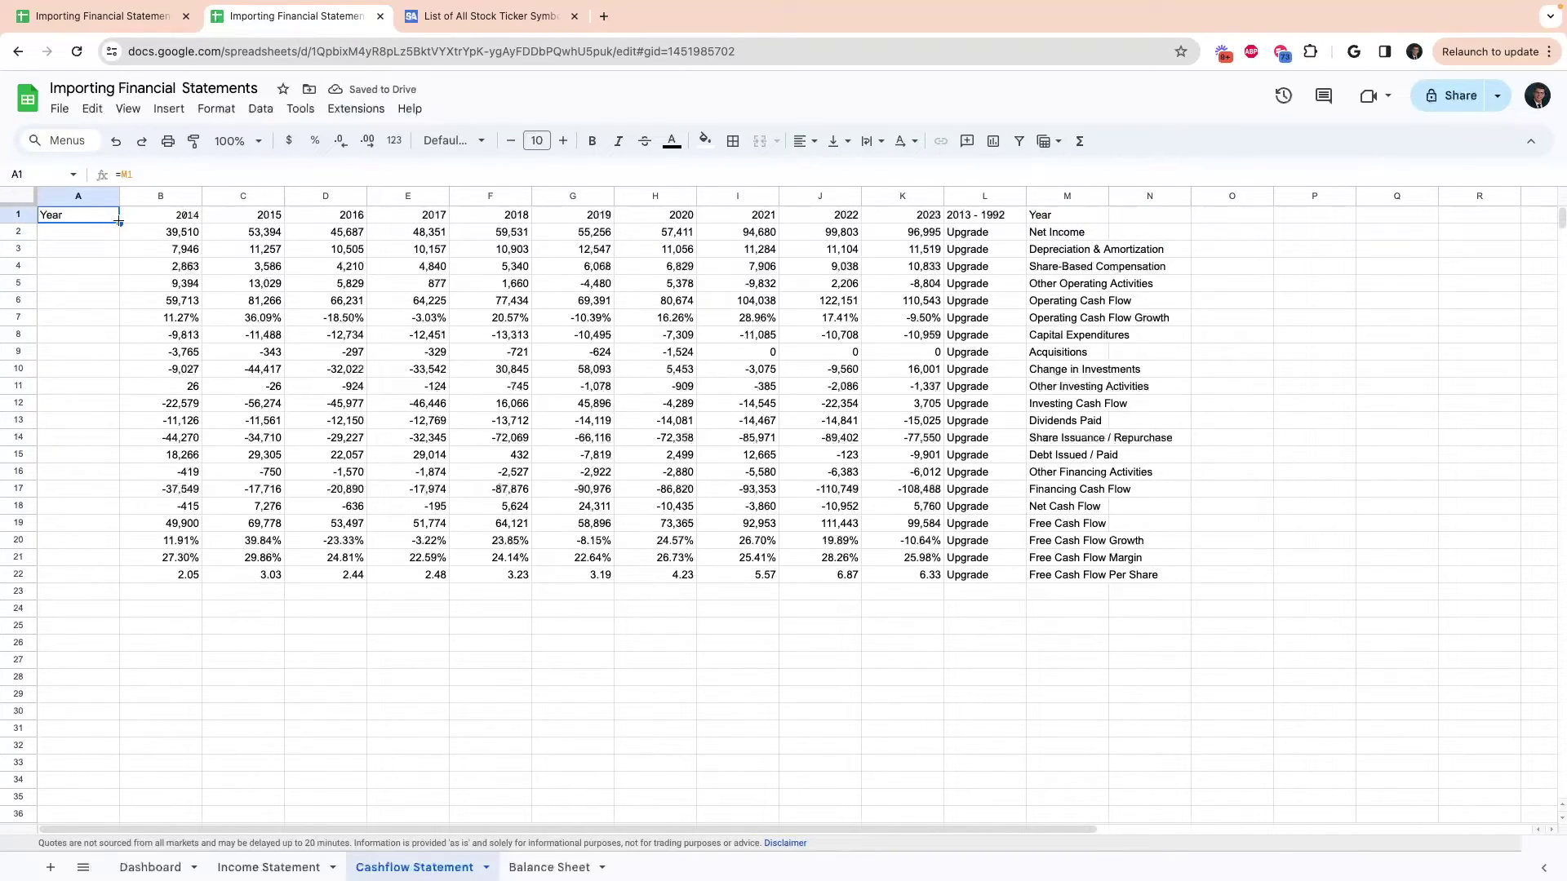
double_click(119, 222)
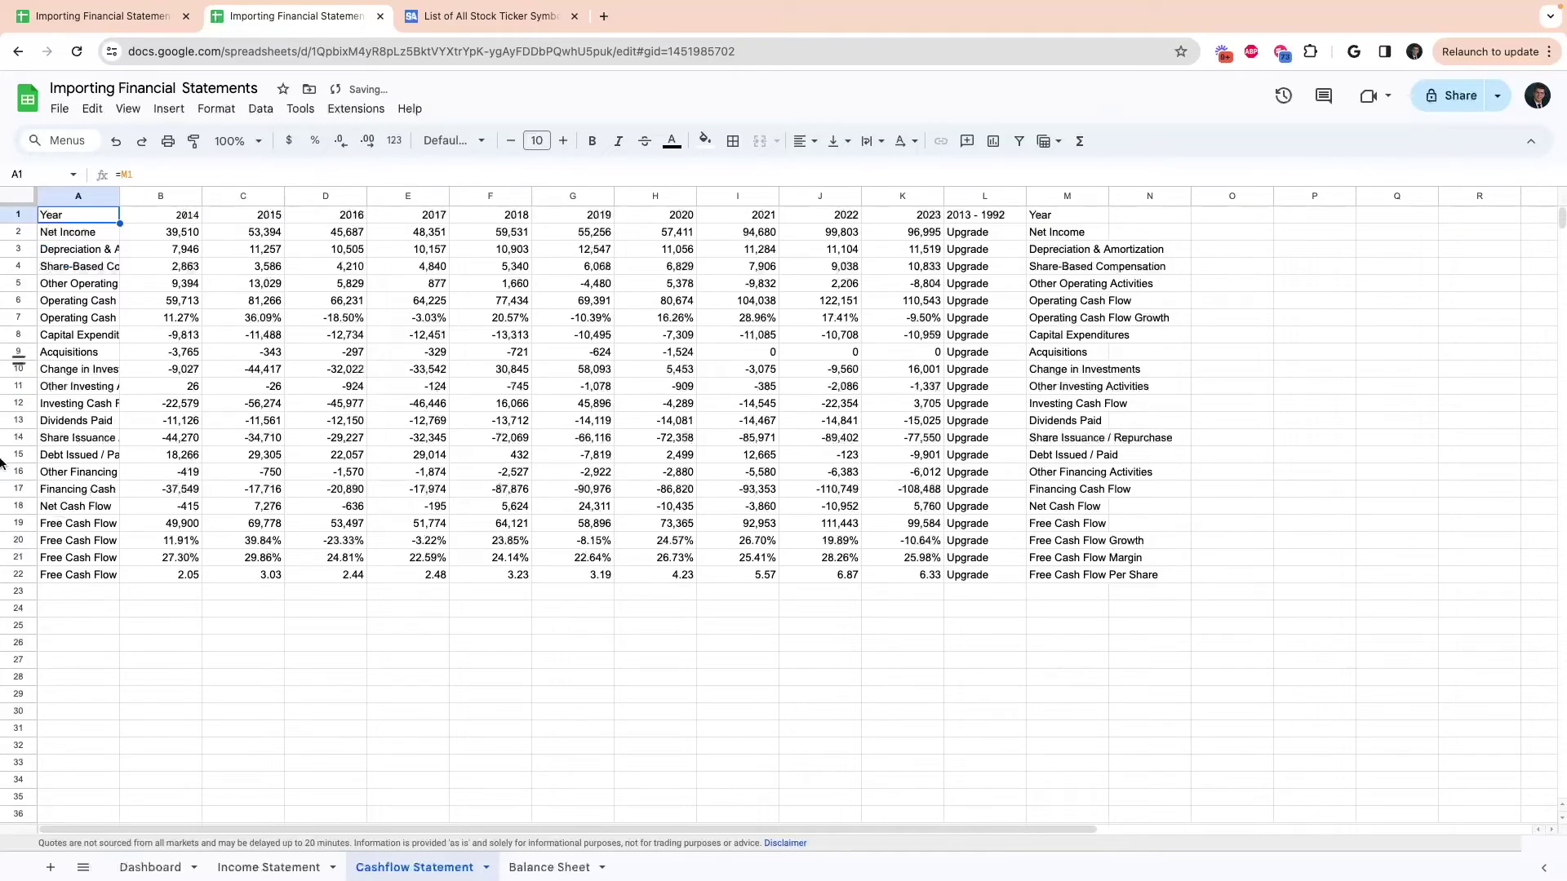
double_click(118, 196)
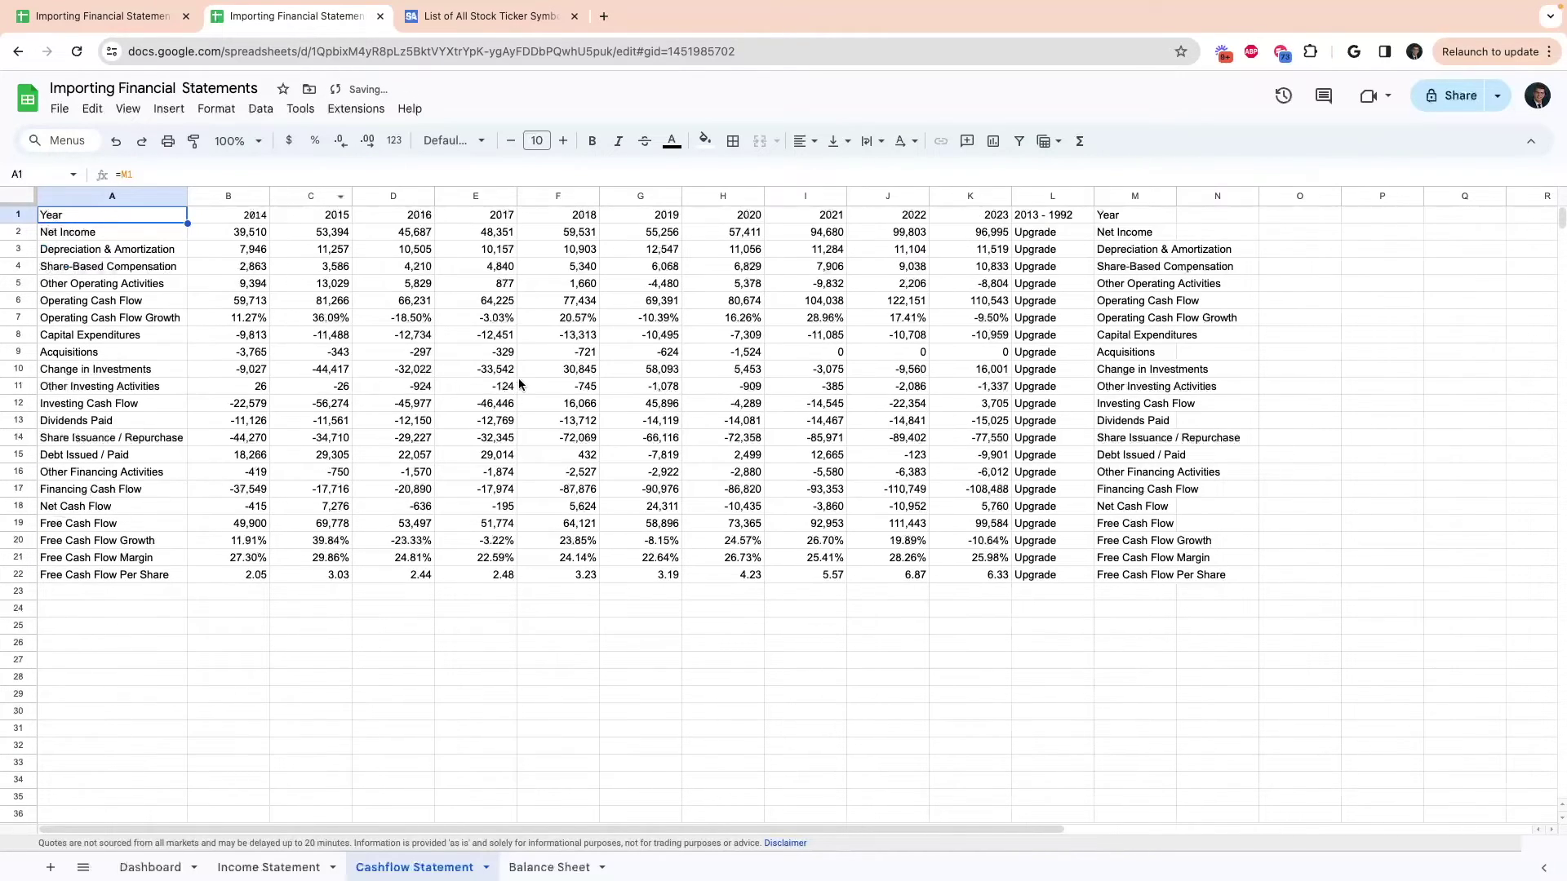
- Copy the cash-flow import into Balance Sheet B1 and change its URL to '/financials/balance-sheet/'
click(245, 221)
triple_click(307, 175)
key(ctrl+c)
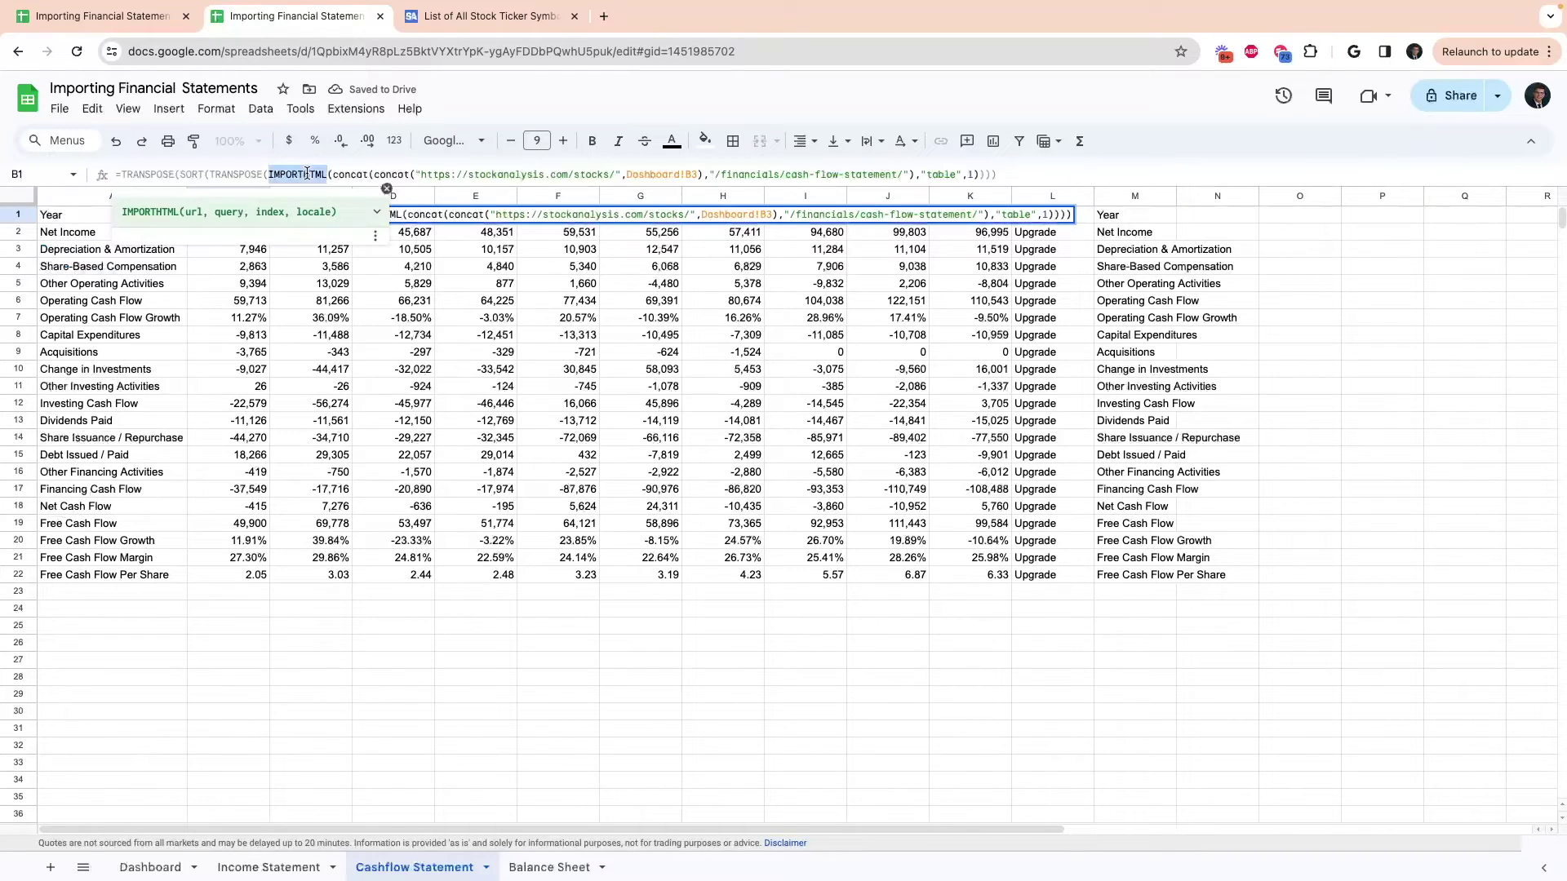
click(567, 867)
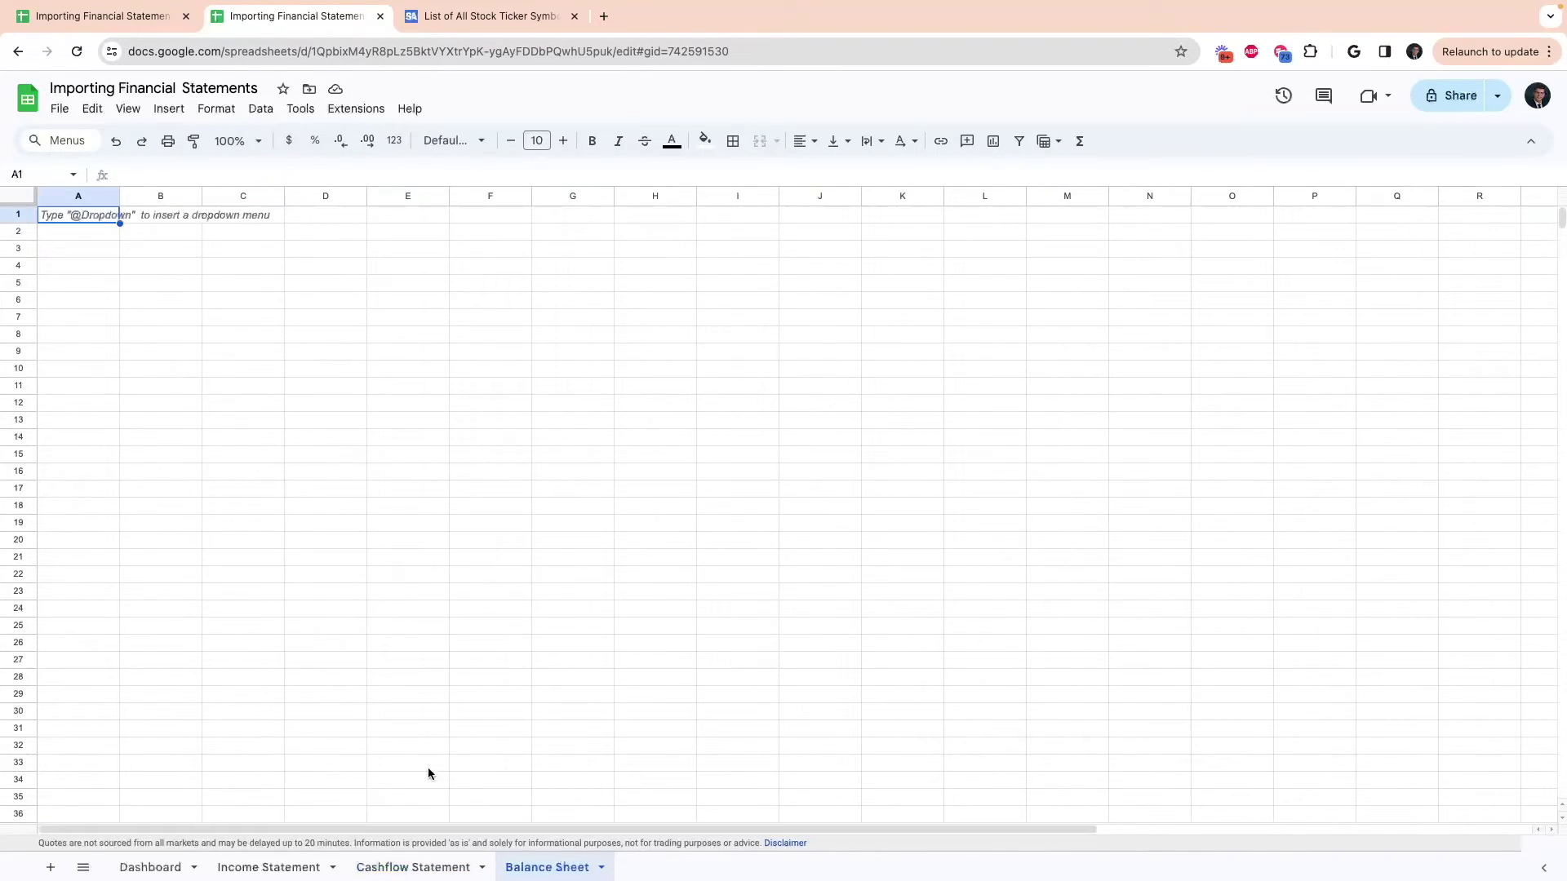
click(164, 214)
key(ctrl+v)
drag(715, 174, 904, 175)
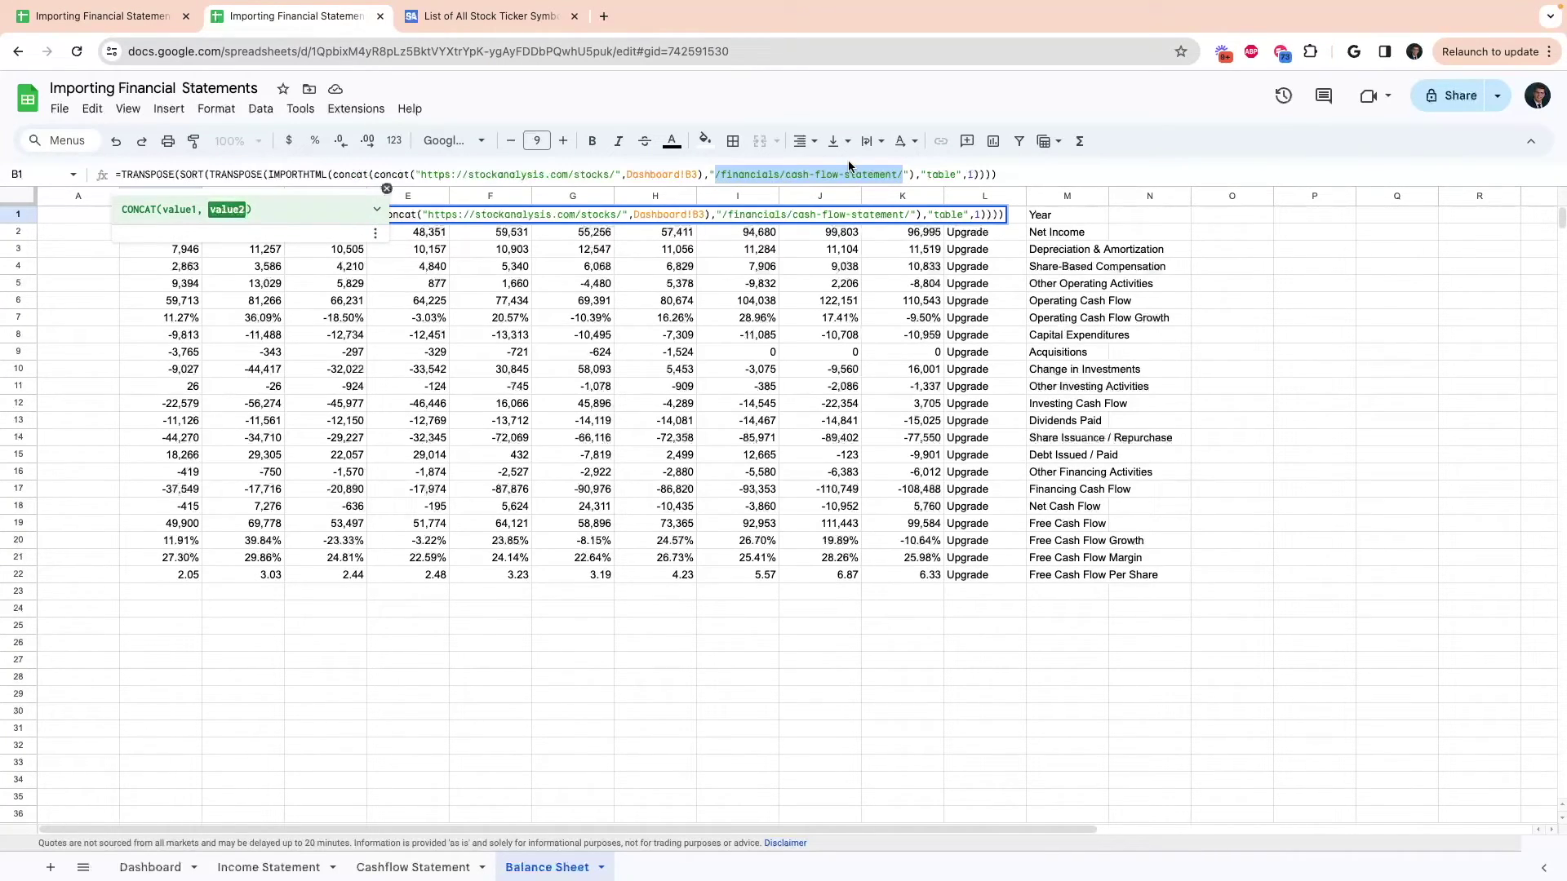
text(/financials/balance-sheet/)
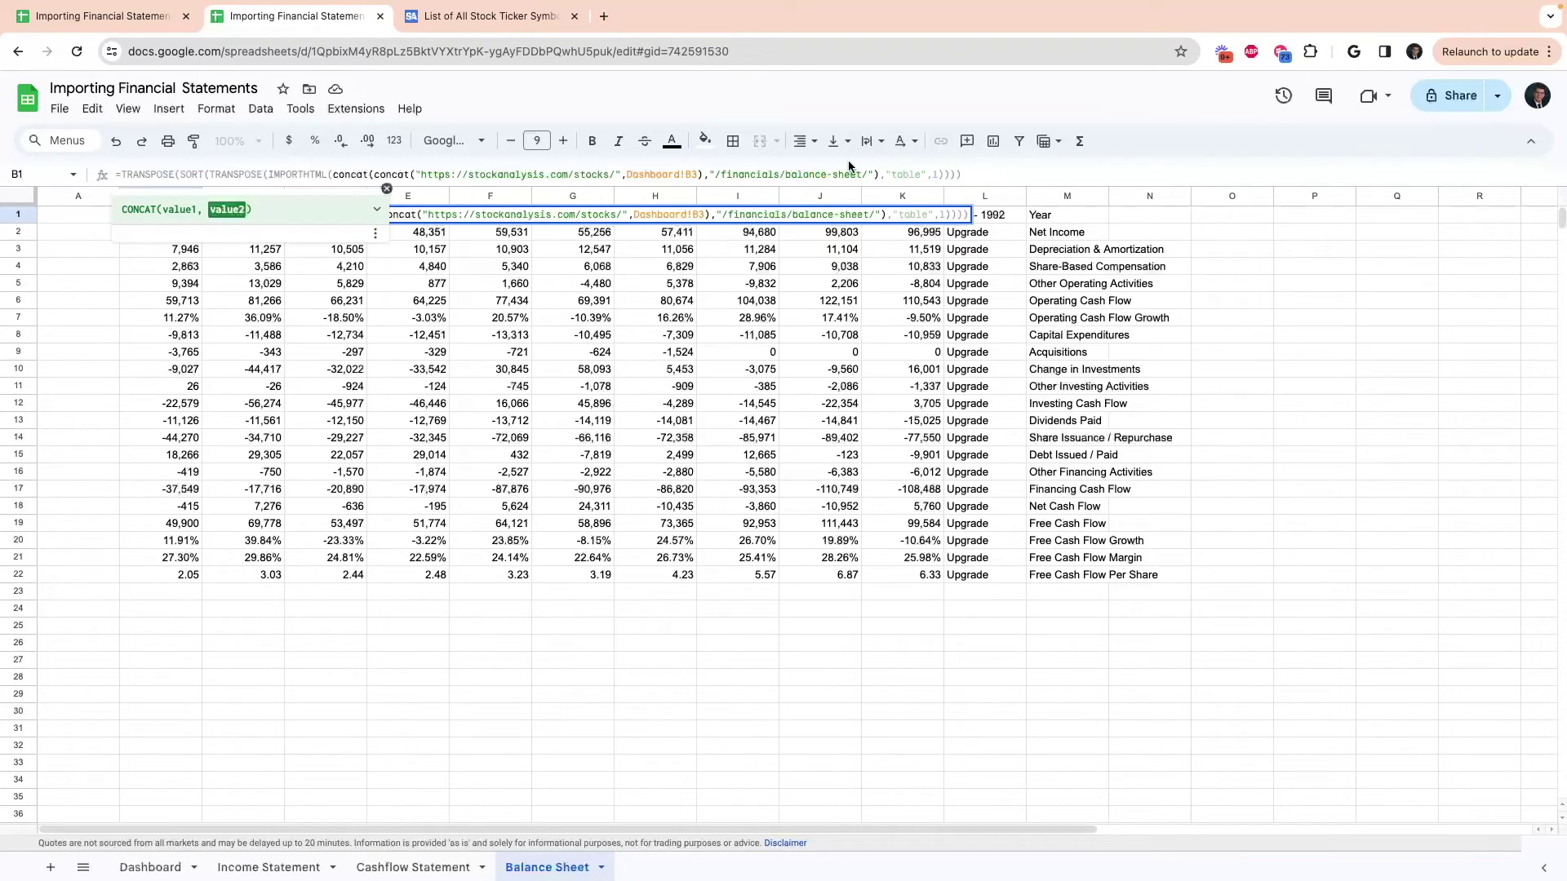
key(Return)
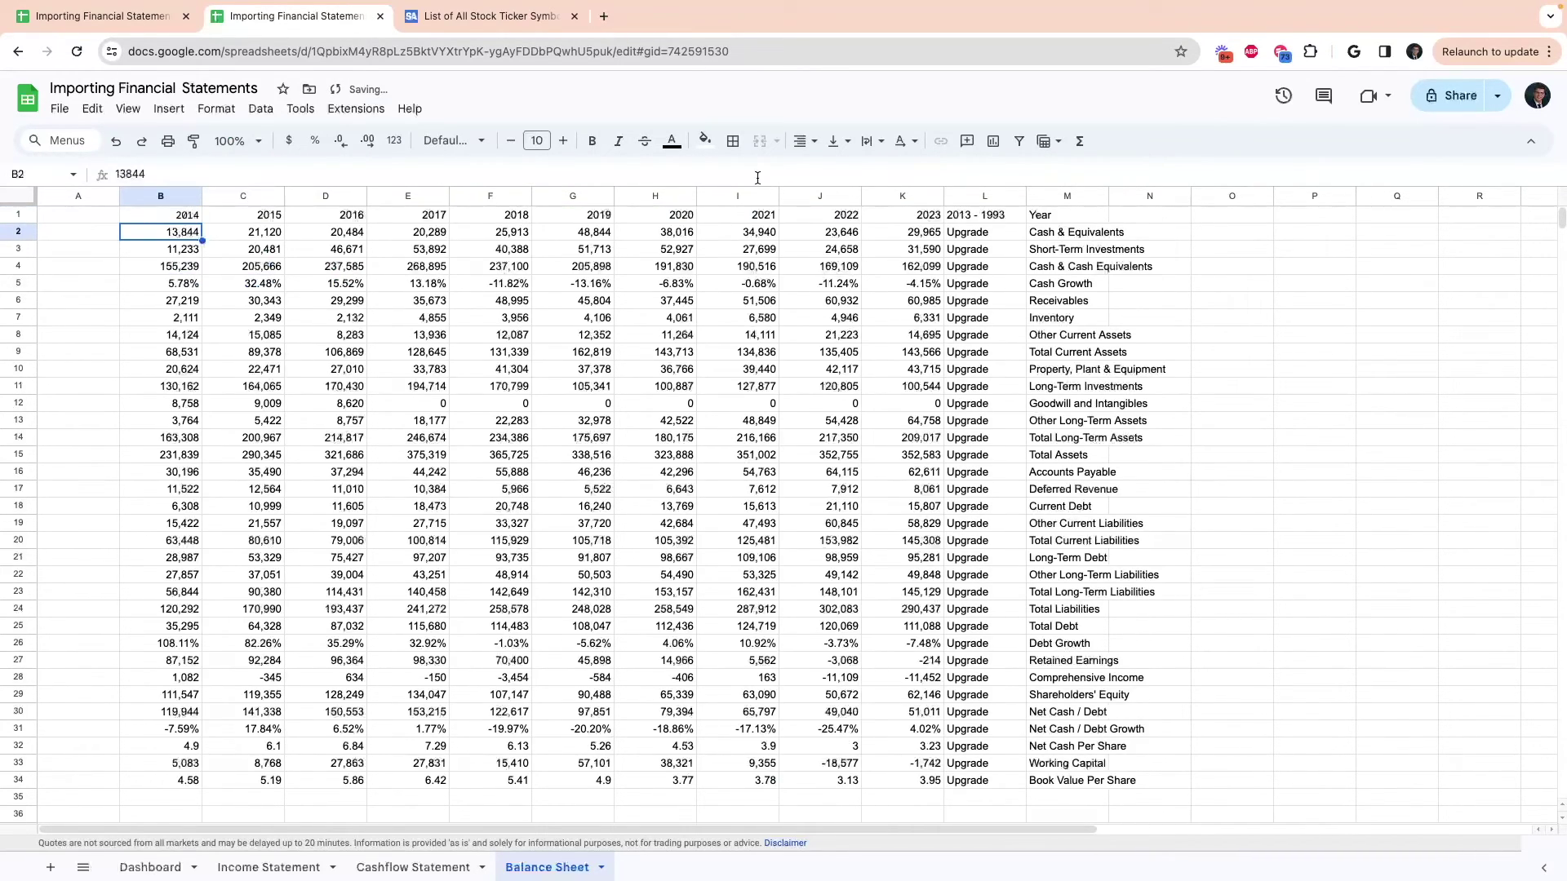
- Enter =M1 in A1 and fill it down column A to row 34
click(114, 214)
text(=)
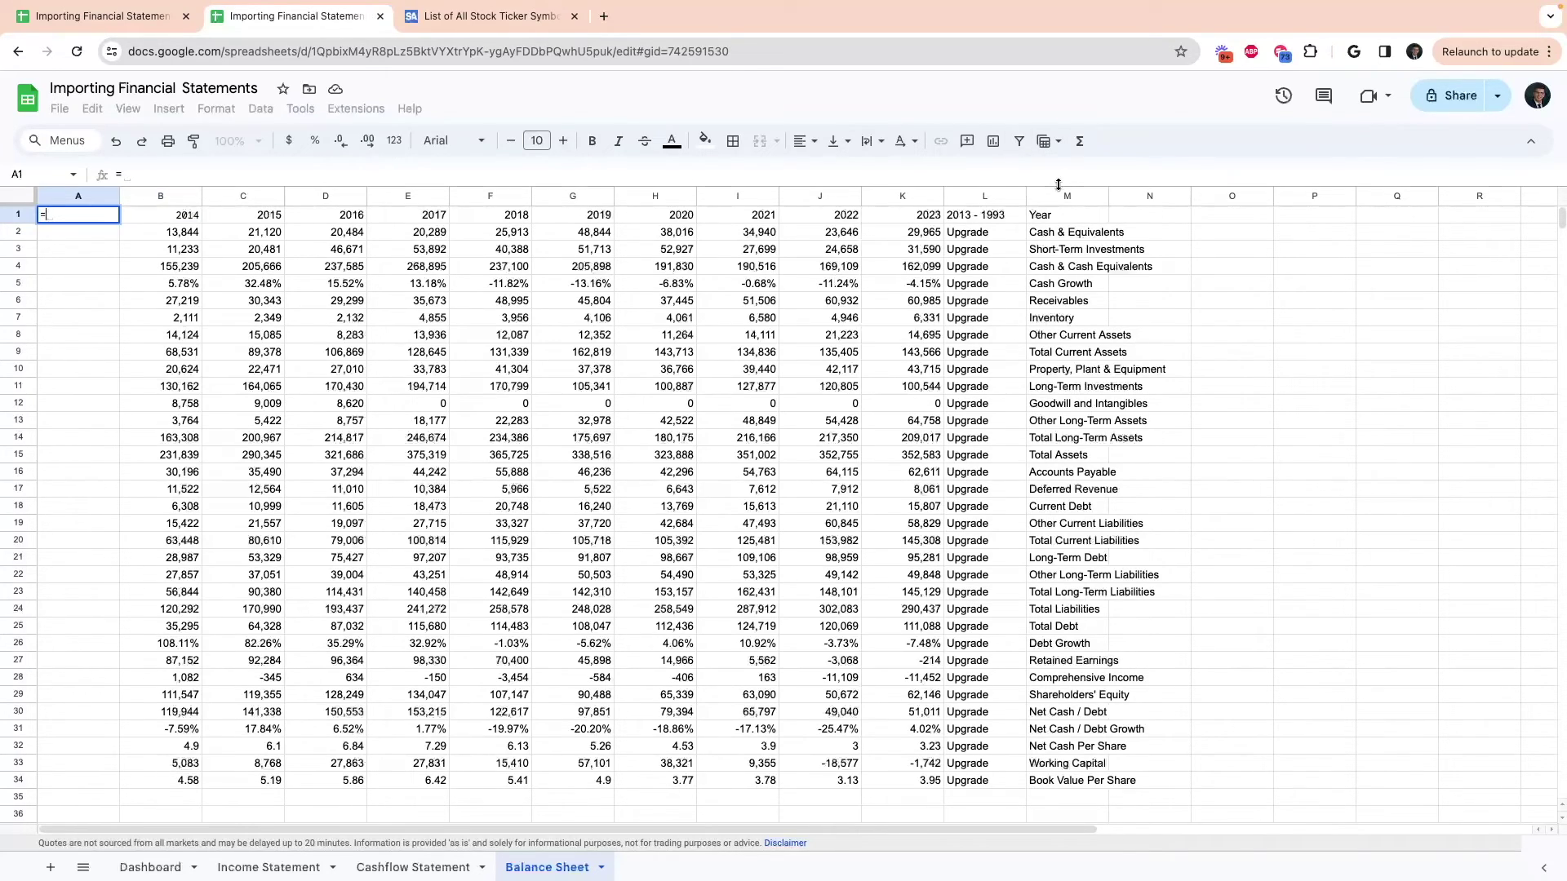
click(1054, 212)
key(Return)
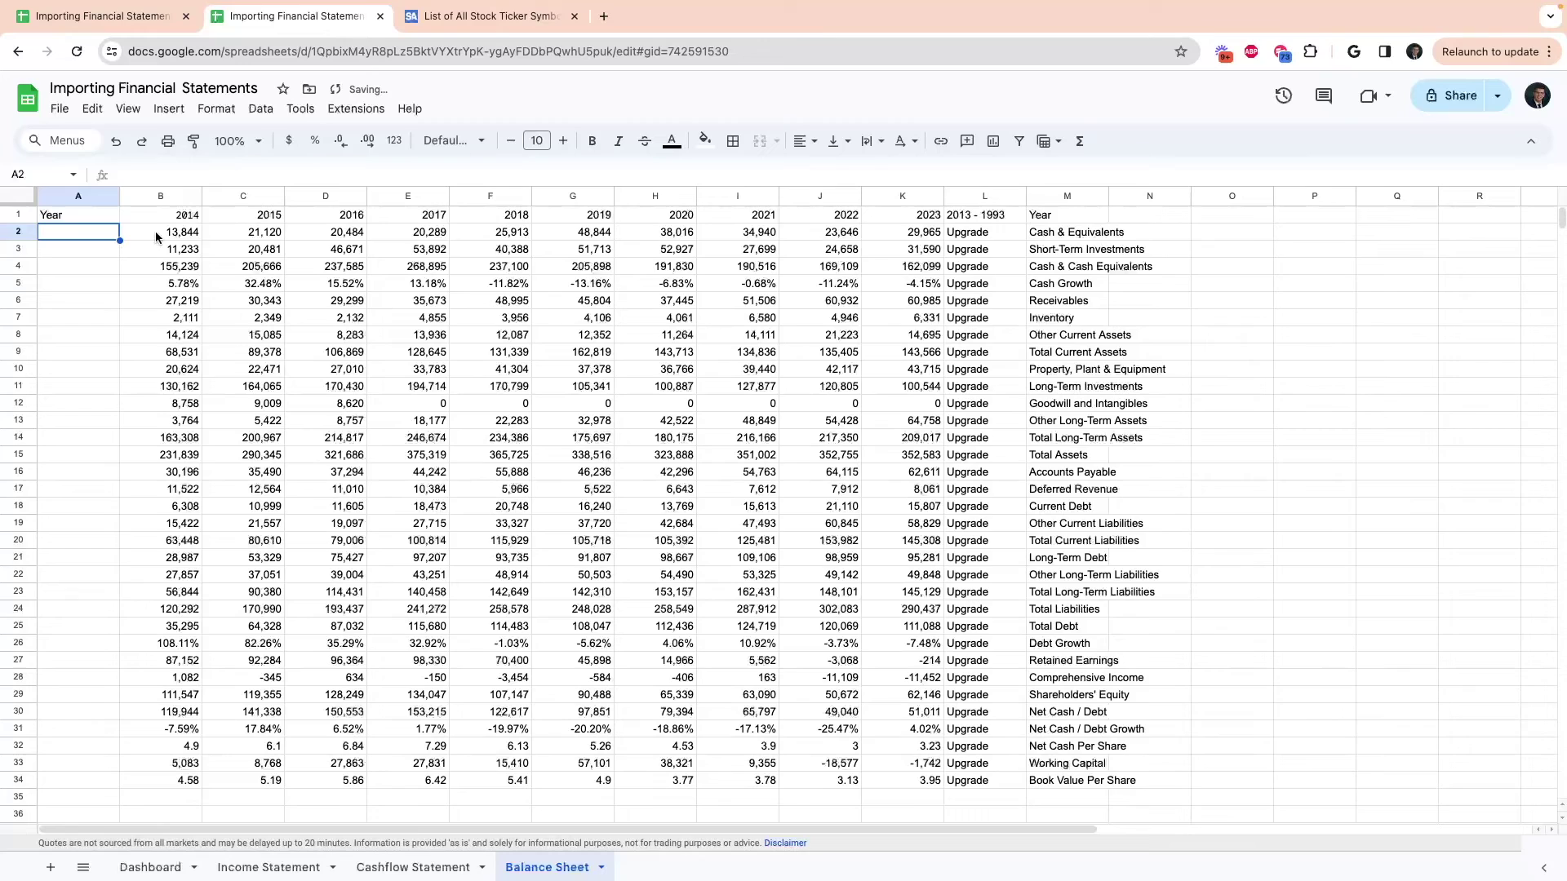
click(114, 219)
double_click(119, 223)
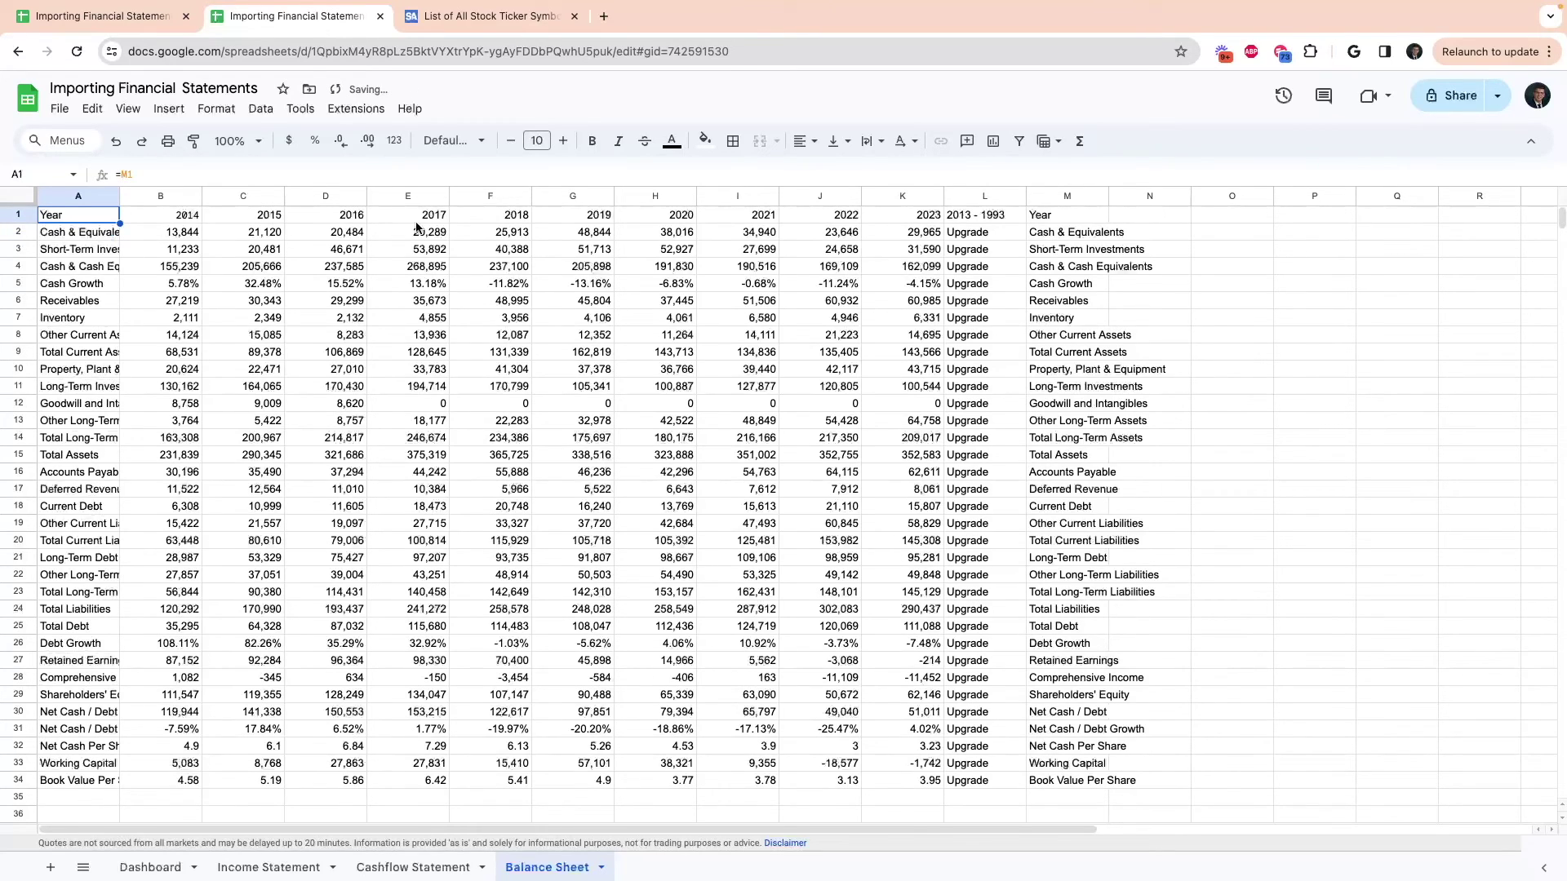